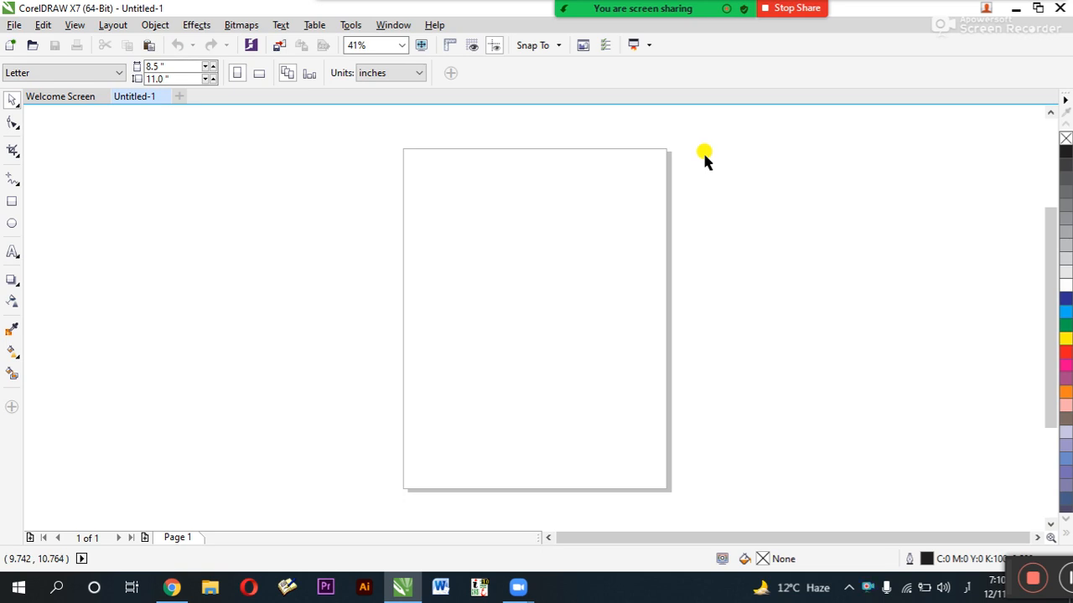
Step: Review the commands offered in the File and Edit menus, including the Find and Replace options
click(15, 25)
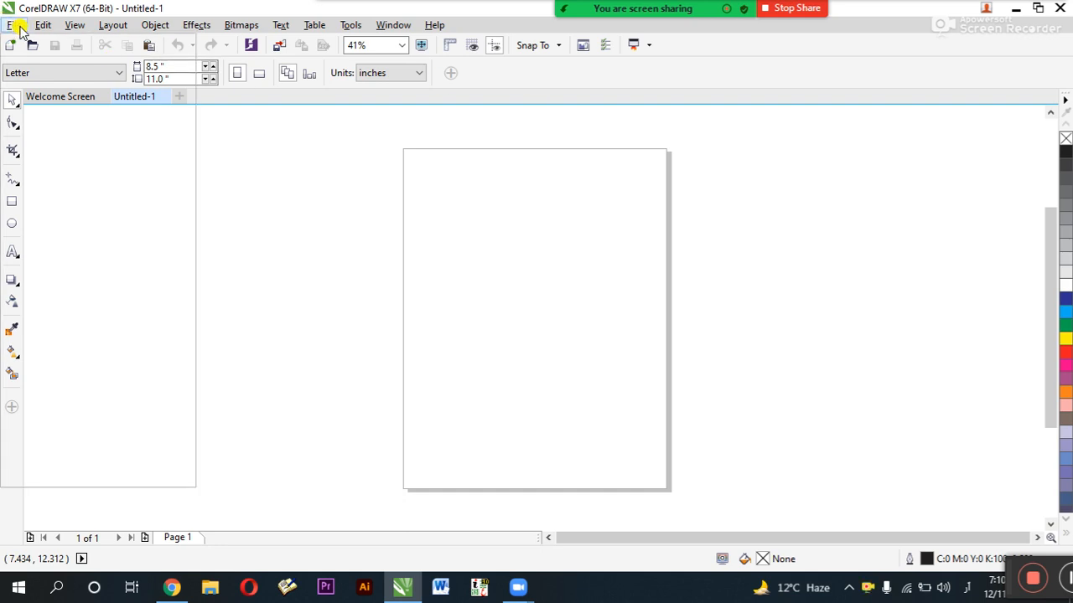
click(12, 27)
click(14, 25)
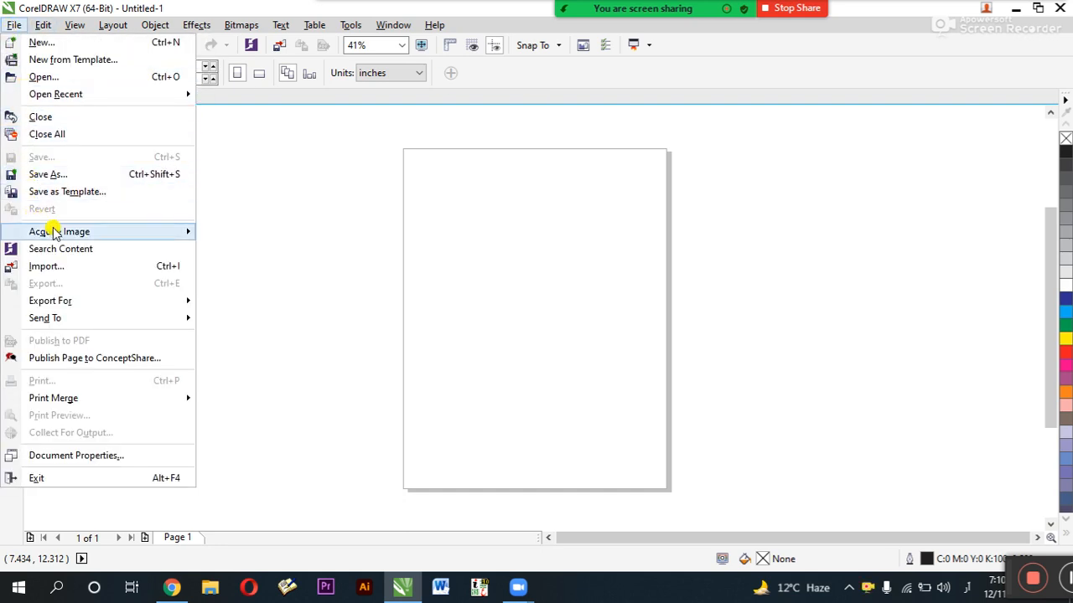
mouse_move(104, 31)
mouse_move(15, 27)
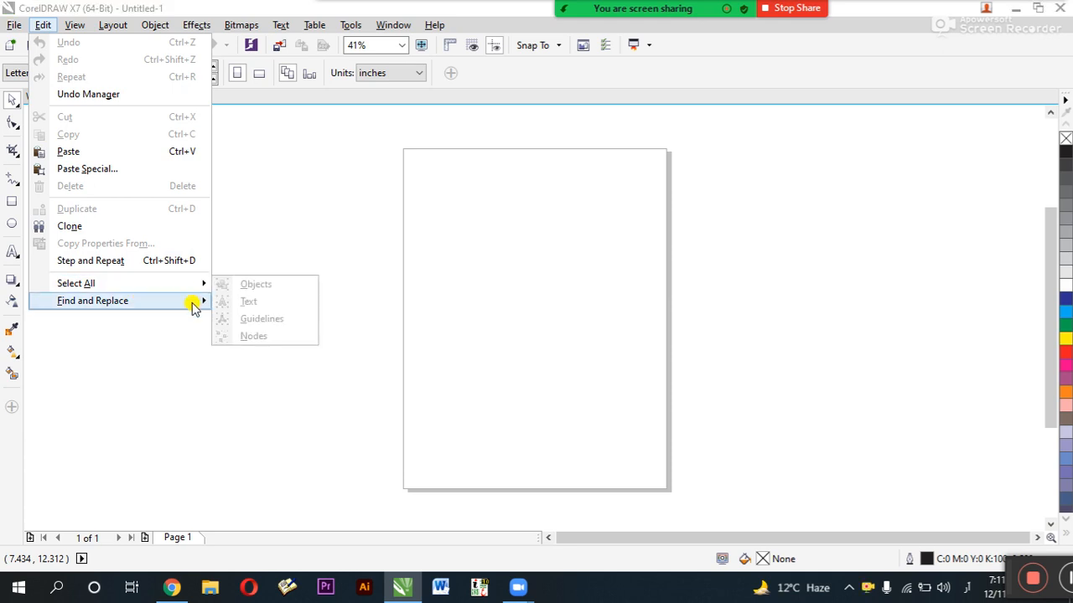
click(347, 237)
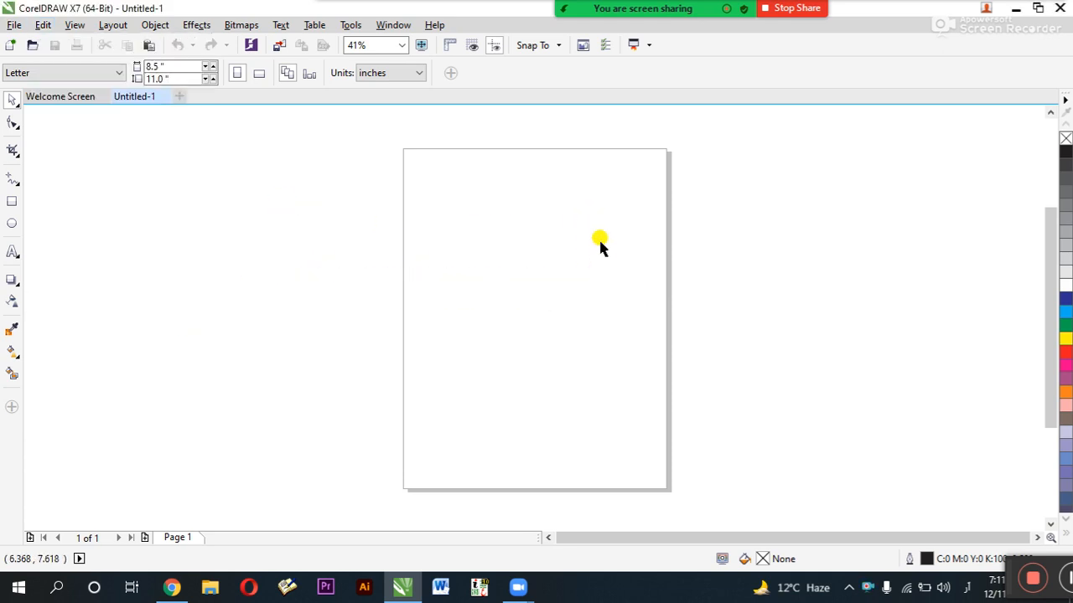
click(43, 25)
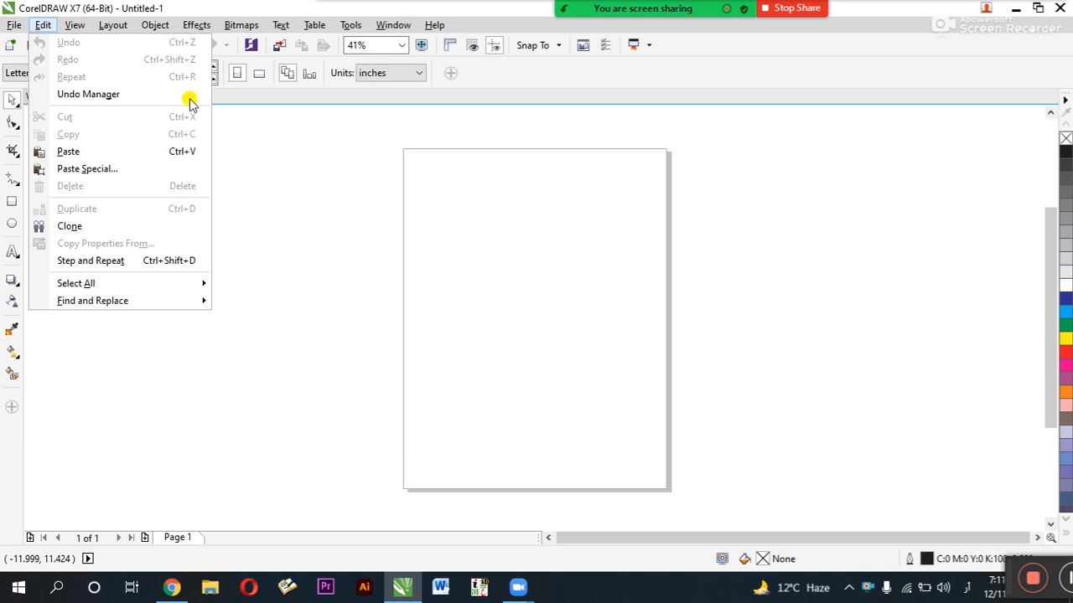
click(408, 307)
Step: Draw three overlapping squares of equal size across the page's left edge and enlarge the leftmost to about 6.5 by 6.6 in
drag(122, 165, 591, 222)
click(10, 202)
drag(394, 129, 569, 305)
key(space)
drag(479, 218, 532, 324)
drag(561, 282, 335, 272)
click(220, 211)
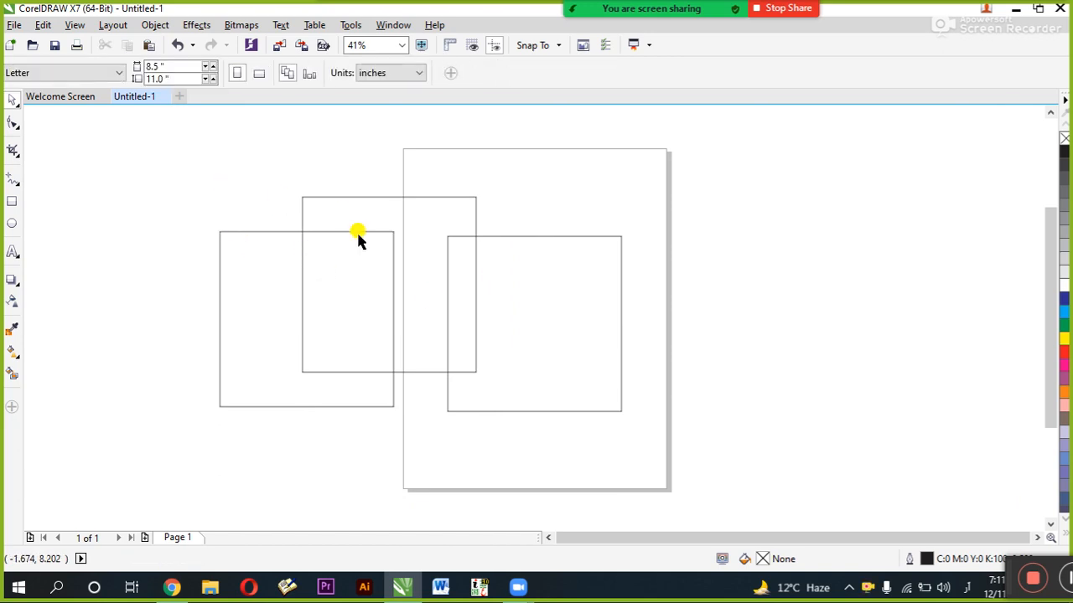
click(357, 232)
drag(397, 226, 453, 202)
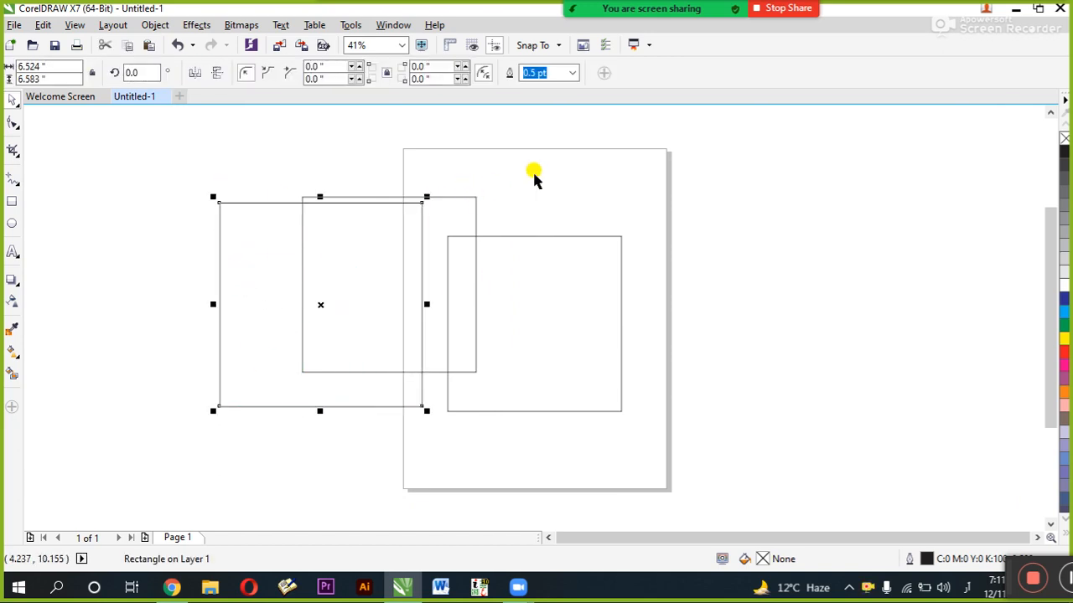
Step: Delete all three rectangles together and undo the deletion
drag(699, 132, 149, 476)
key(Delete)
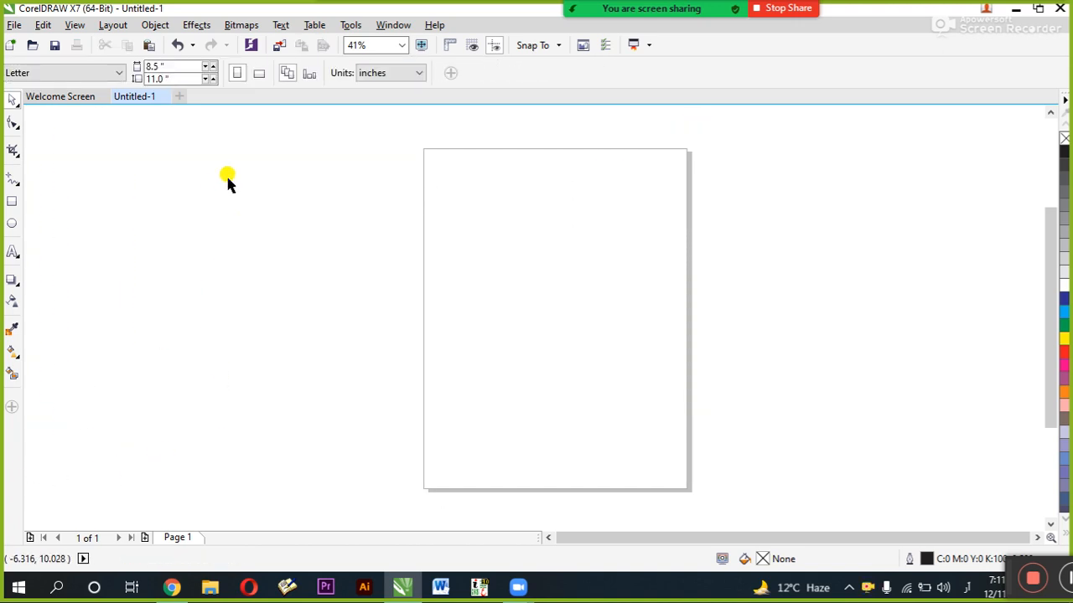
click(49, 27)
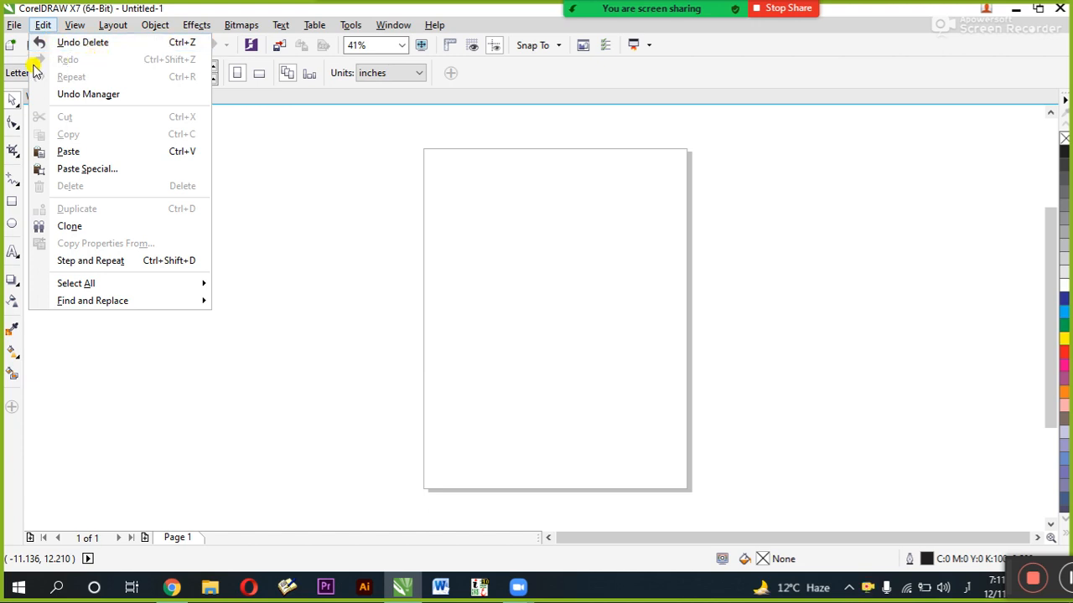
click(128, 42)
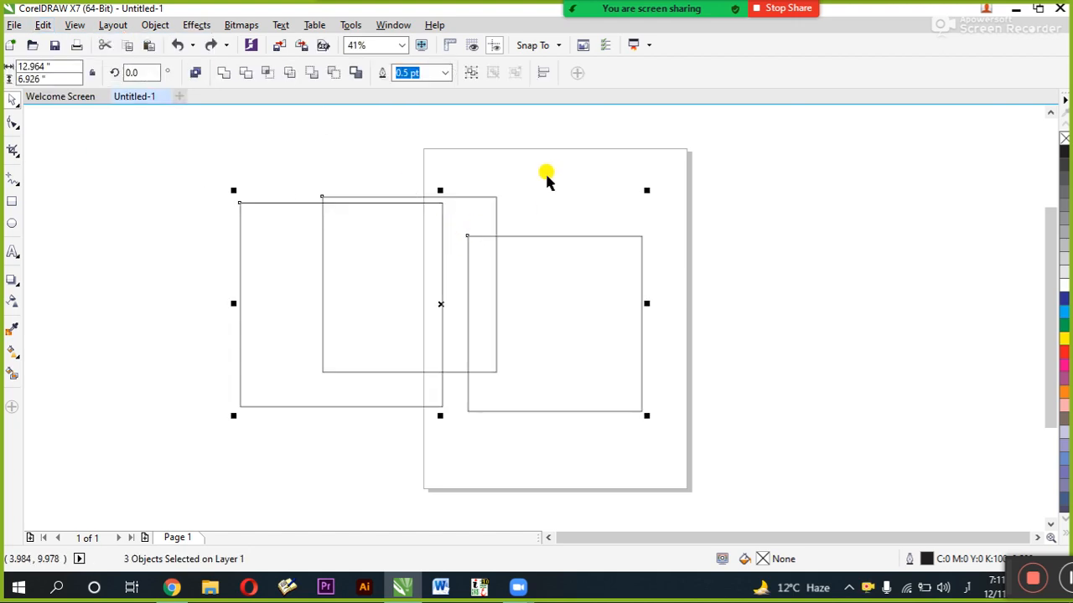
Step: Select all three rectangles by enclosing them in a marquee, and clear the selection
click(478, 136)
click(402, 247)
click(231, 170)
drag(160, 160, 693, 455)
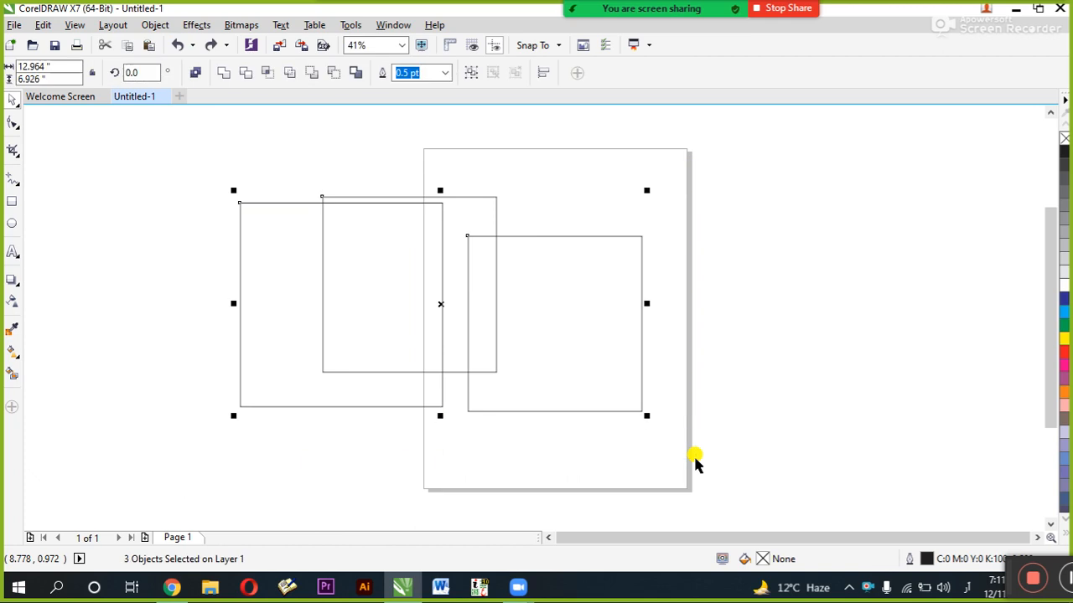
click(592, 444)
drag(2, 594, 5, 589)
drag(207, 438, 992, 146)
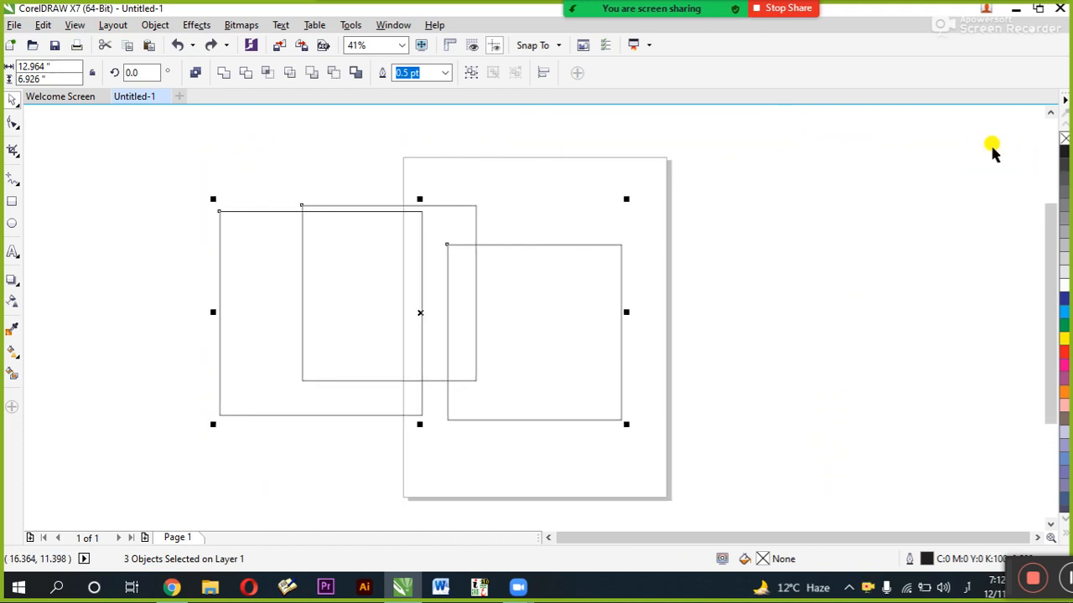
click(766, 137)
scroll(666, 173, up, 2)
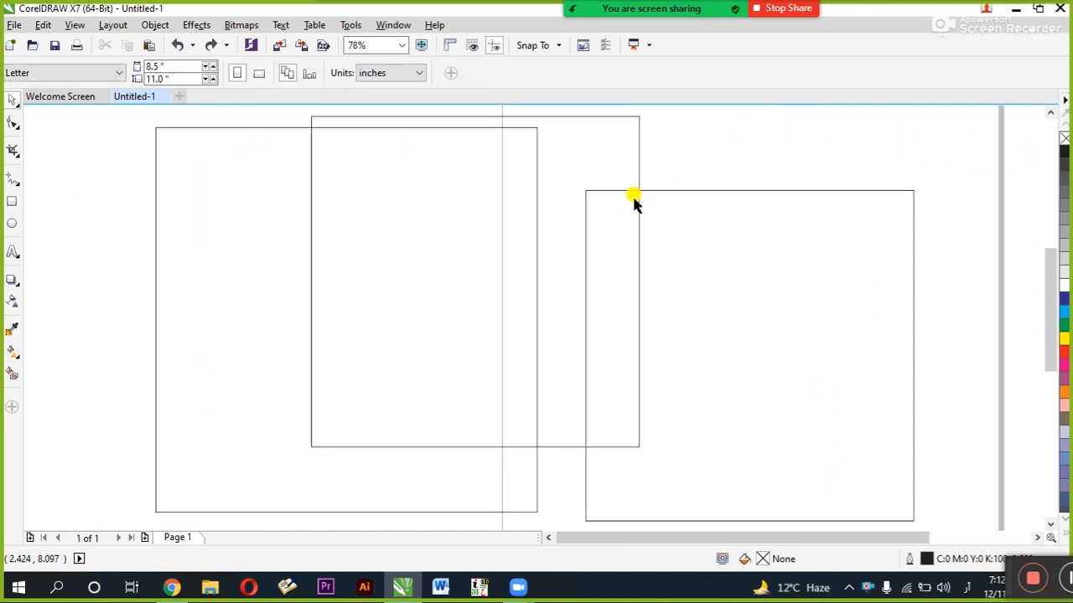
Step: Redo the deletion of the three rectangles and undo it again
click(46, 25)
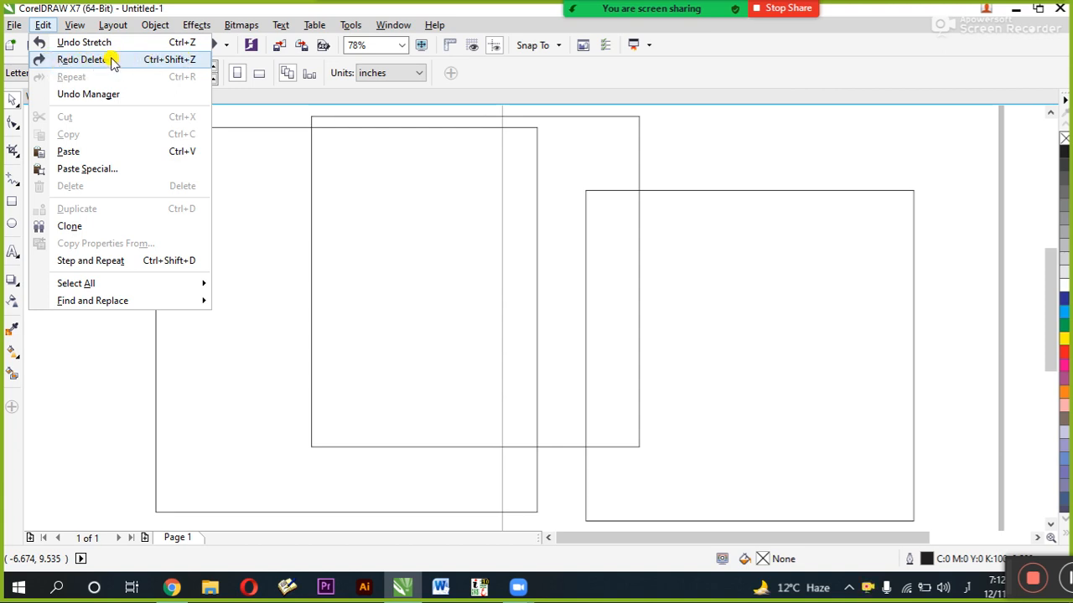
click(111, 60)
scroll(394, 226, down, 4)
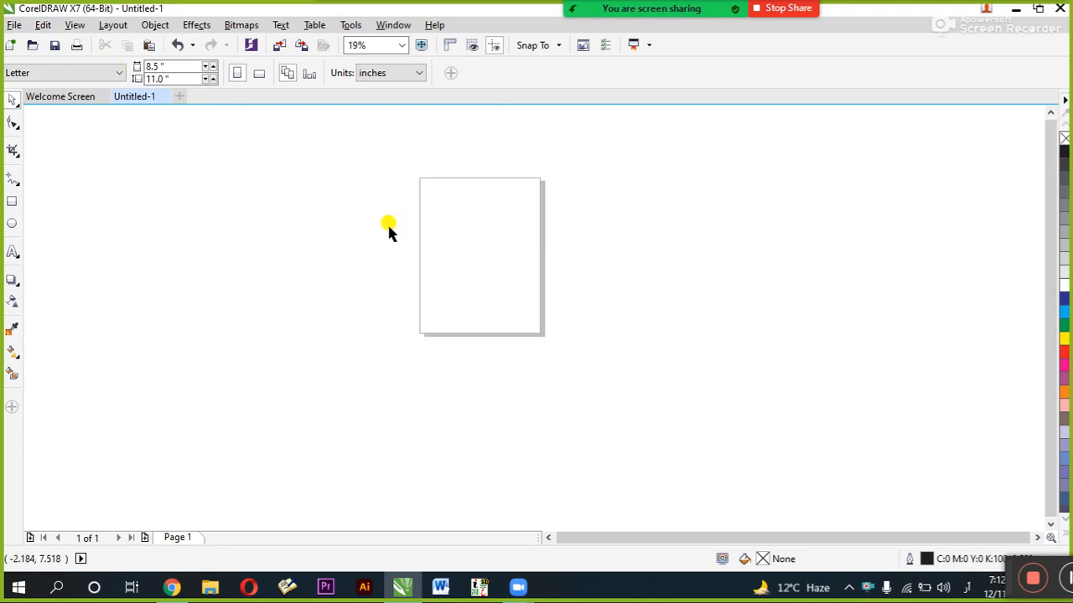
key(ctrl+z)
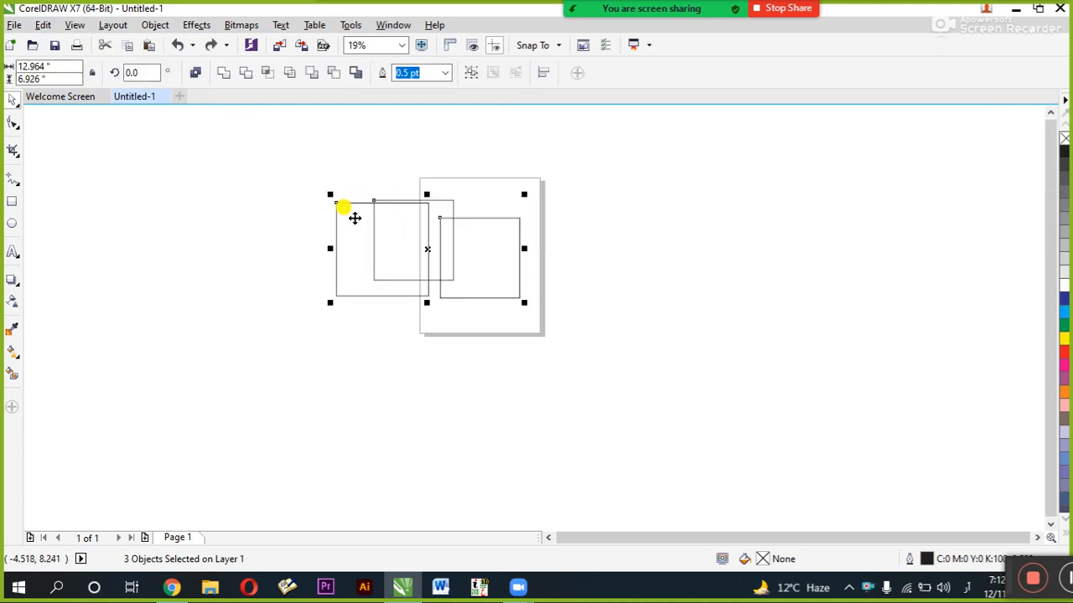
Step: Delete the three selected rectangles once more and restore them by undoing the deletion
key(Delete)
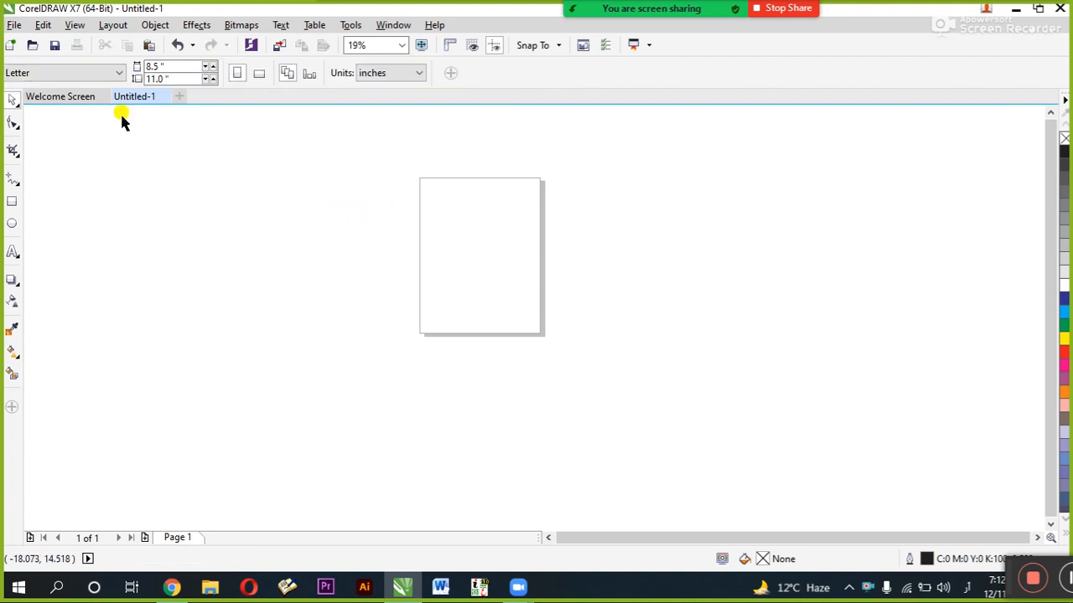
click(47, 25)
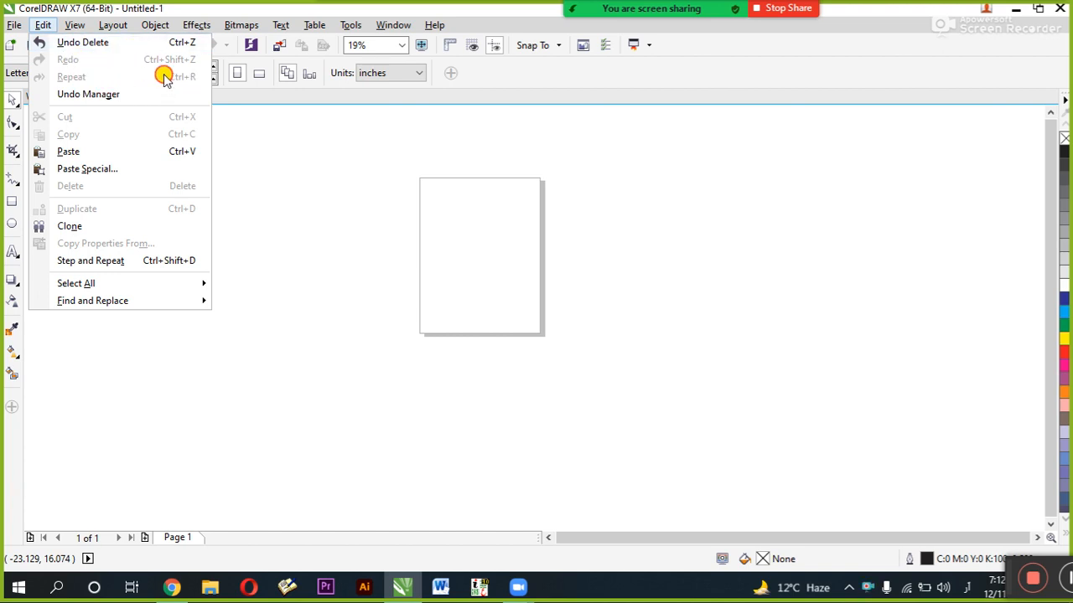
click(408, 167)
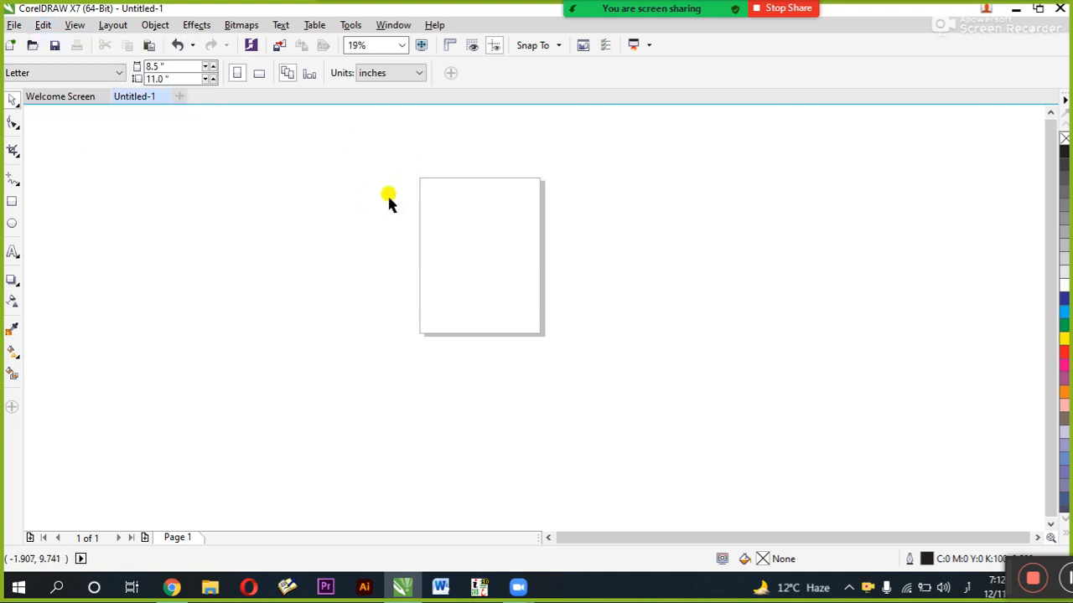
key(ctrl+v)
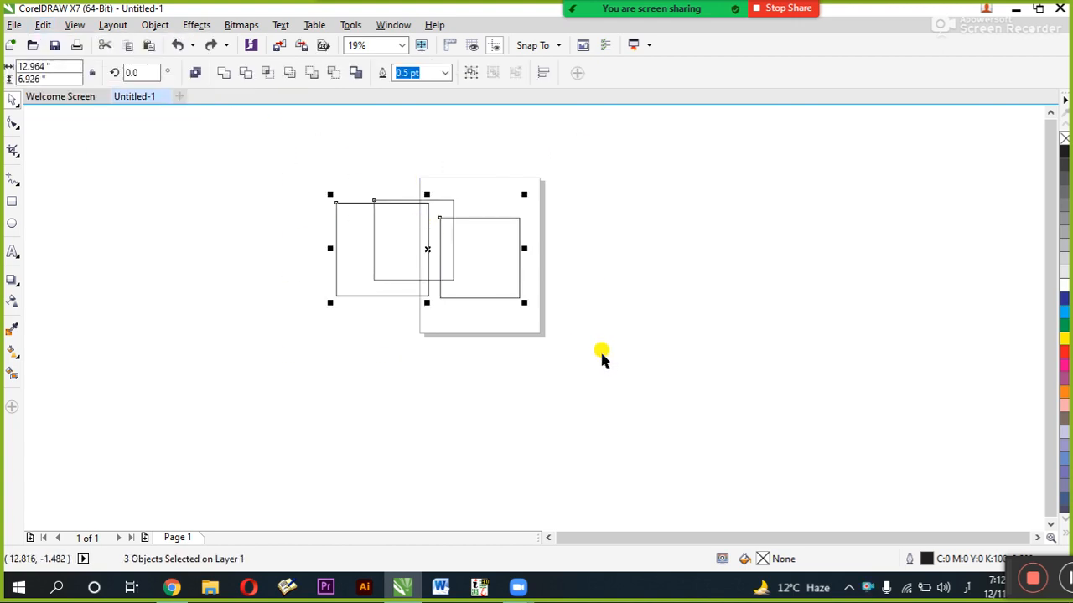
Step: Scale the three selected rectangles up proportionally to about 17.6 by 9.4 in overall, using the Repeat command
key(ctrl+r)
key(ctrl+r)
key(ctrl+r)
key(ctrl+r)
key(ctrl+r)
key(ctrl+r)
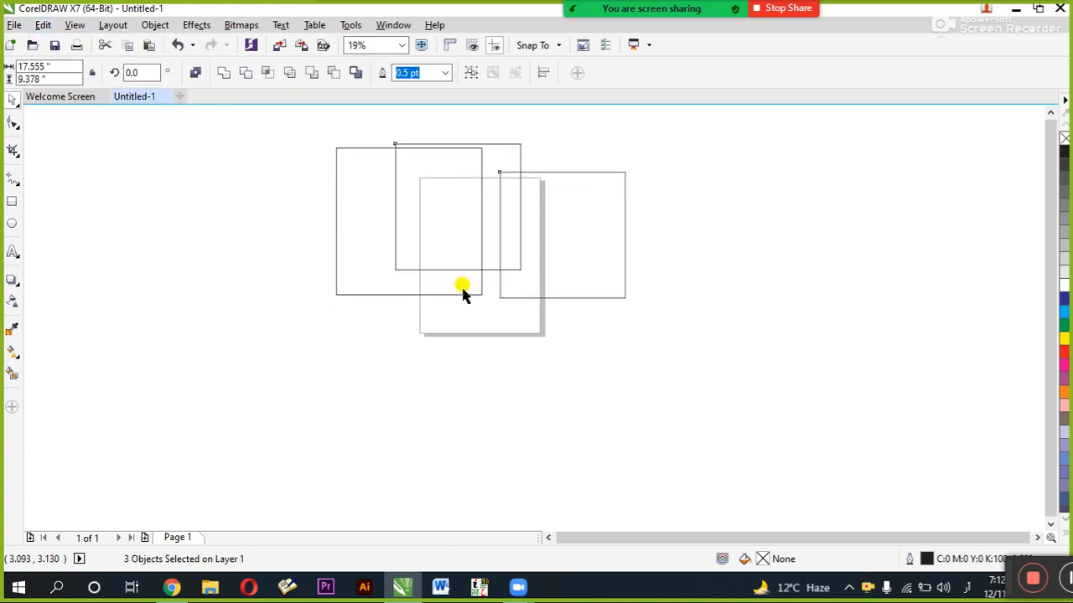
Step: Enlarge the three rectangles further to about 37.5 by 20 in overall by repeating the transformation
scroll(464, 281, down, 1)
drag(520, 223, 465, 295)
key(ctrl+r)
key(ctrl+r)
key(ctrl+r)
key(ctrl+r)
drag(230, 495, 251, 220)
scroll(349, 263, down, 5)
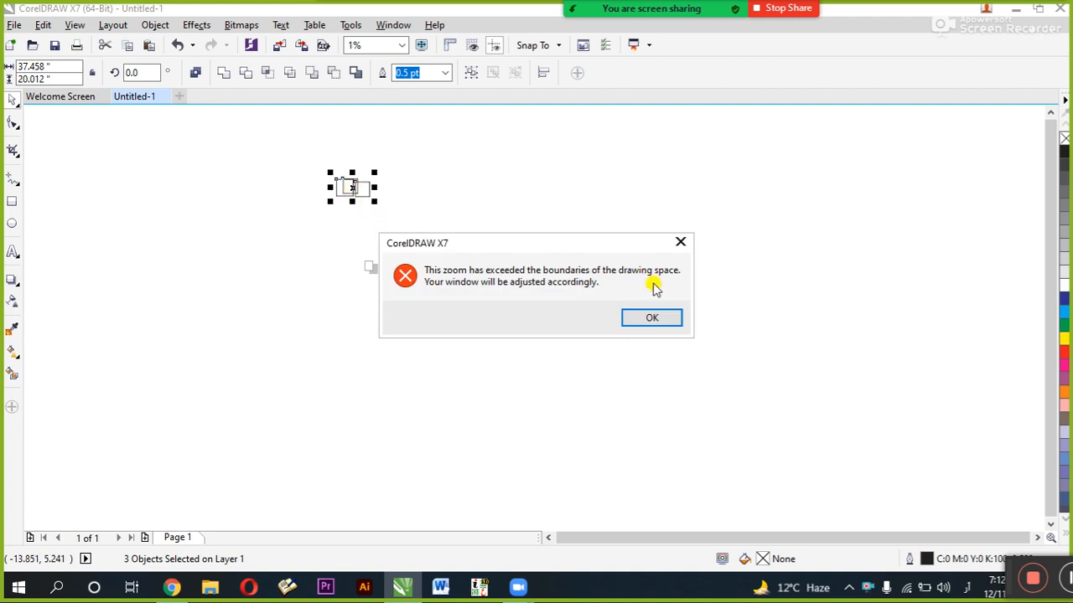
click(662, 318)
drag(573, 183, 307, 433)
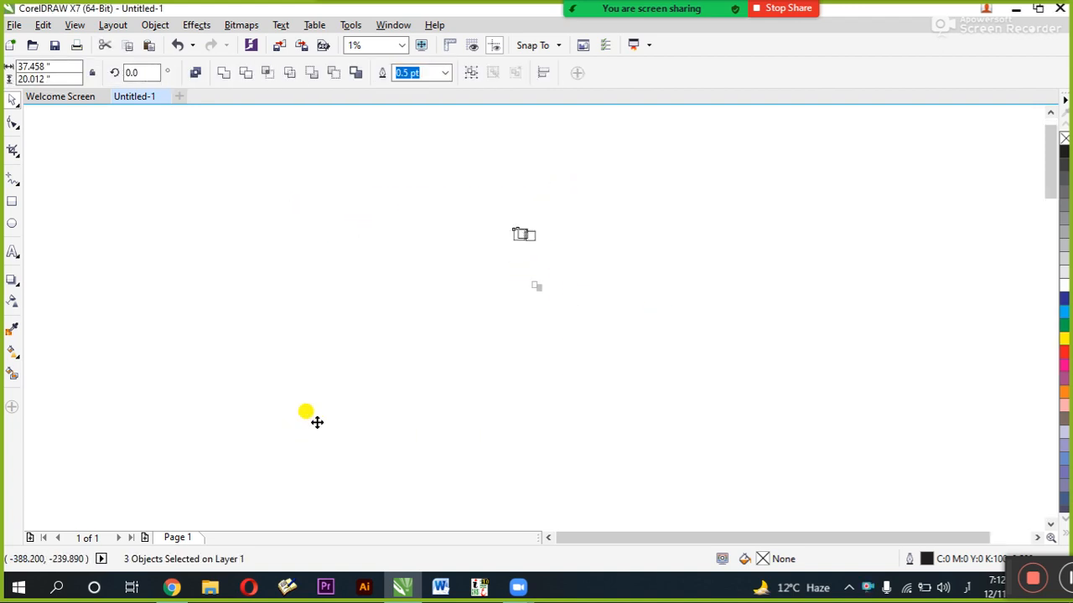
Step: Shrink the three selected rectangles proportionally to about 2.9 by 1.5 in overall
key(shift+F2)
drag(922, 109, 461, 378)
scroll(453, 343, down, 2)
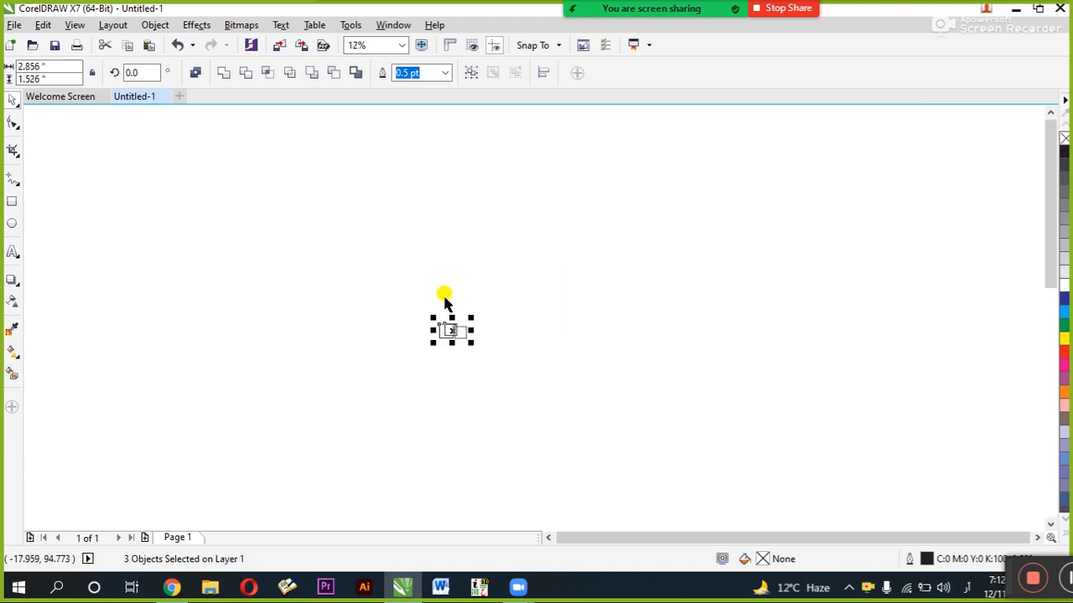
key(shift+F2)
scroll(467, 196, down, 3)
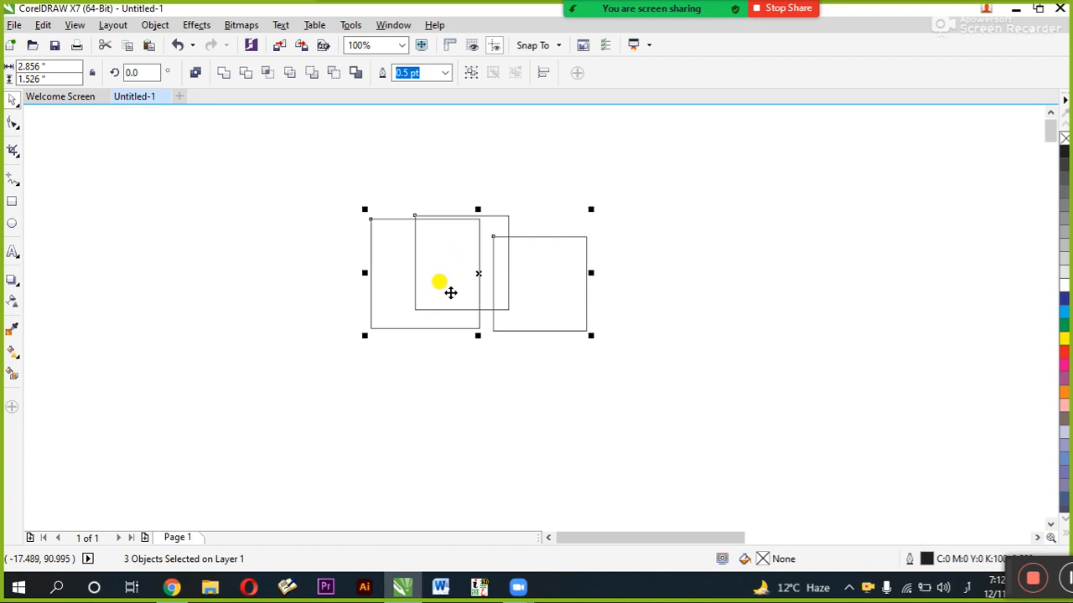
Step: Move the three rectangles to the left and repeat the move twice, and shift them upward with one repeat
drag(455, 284, 170, 273)
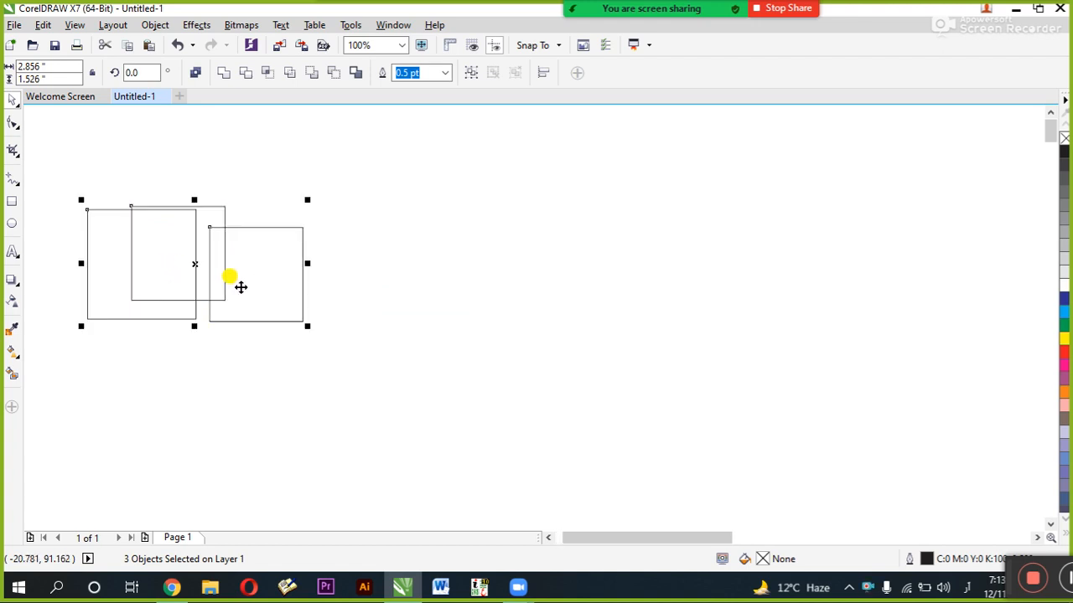
scroll(281, 295, down, 2)
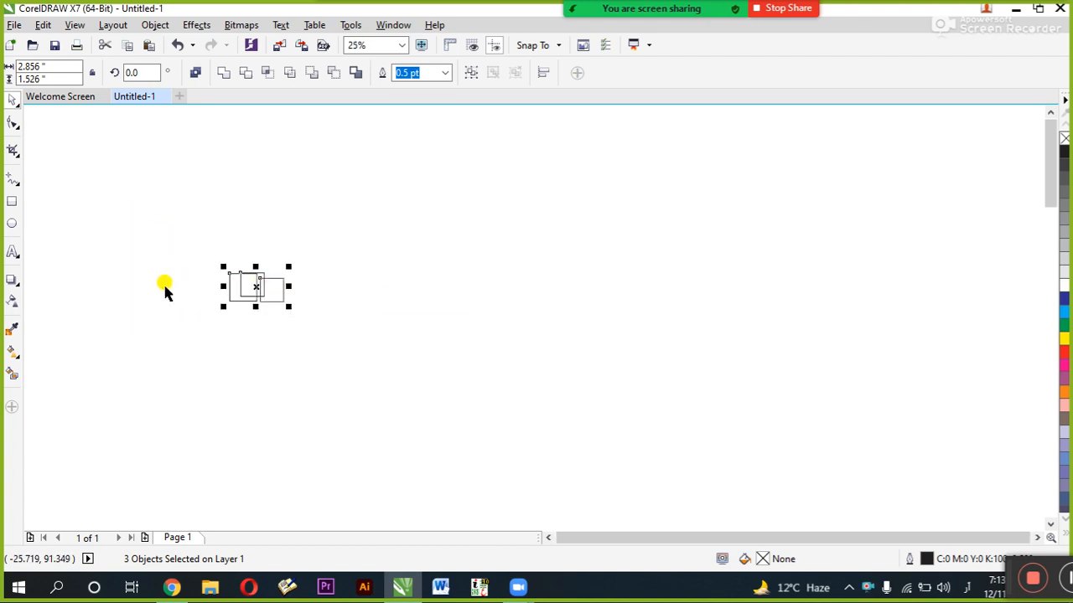
key(ctrl+r)
key(ctrl+r)
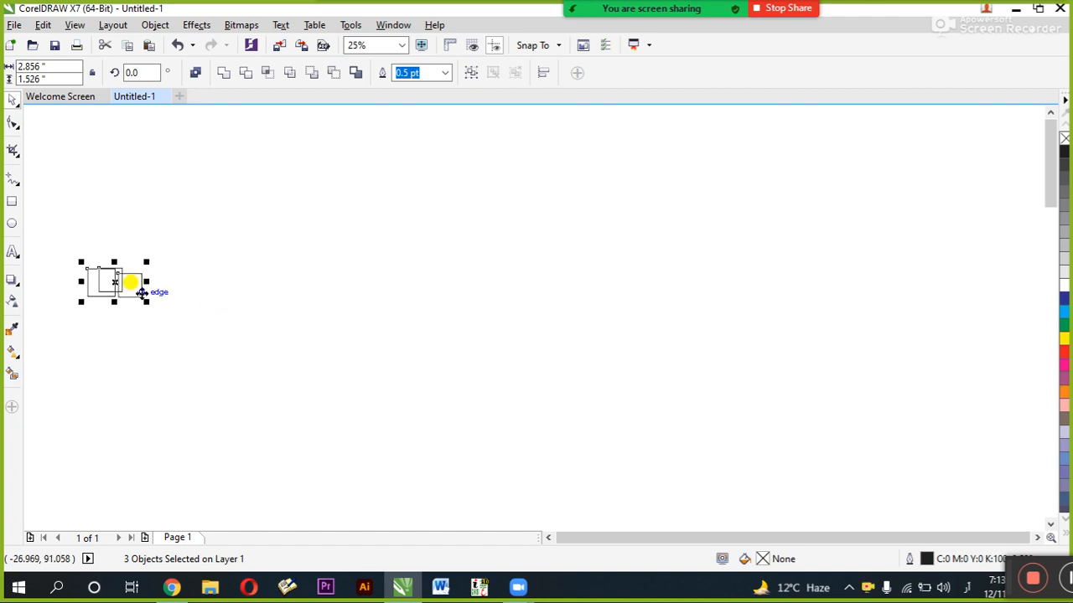
drag(123, 287, 122, 243)
key(ctrl+r)
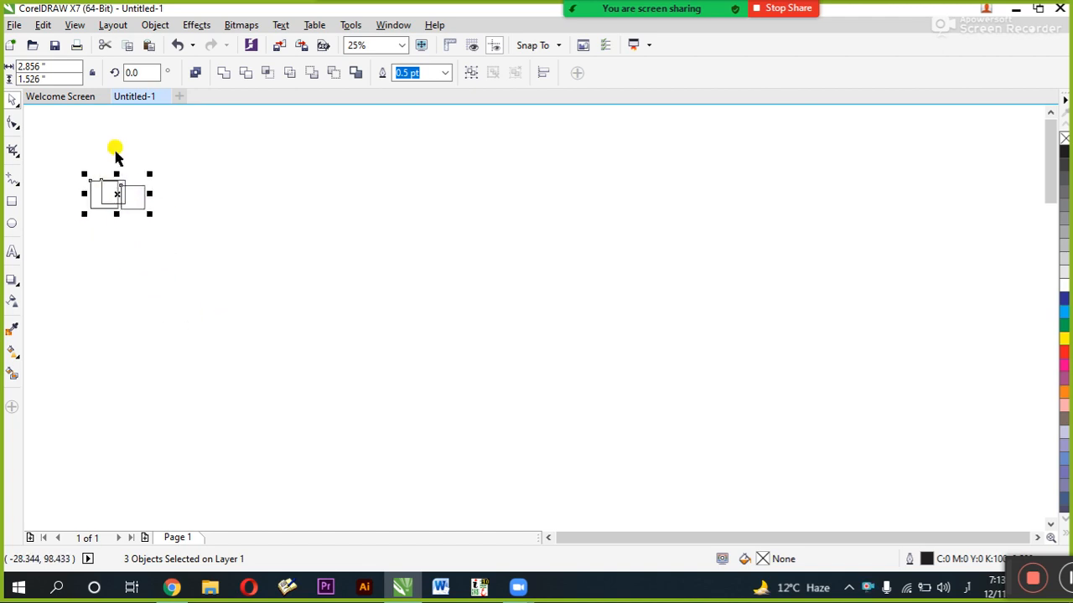
Step: Move the three rectangles to the right by about their own overall width and repeat the move twice
drag(116, 190, 179, 195)
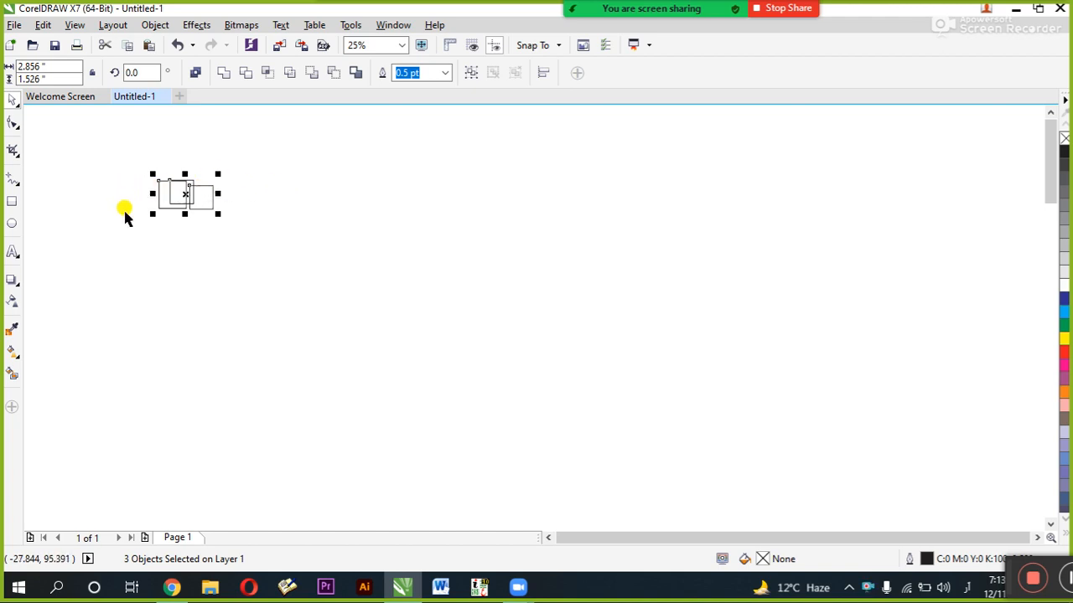
key(ctrl+r)
key(ctrl+r)
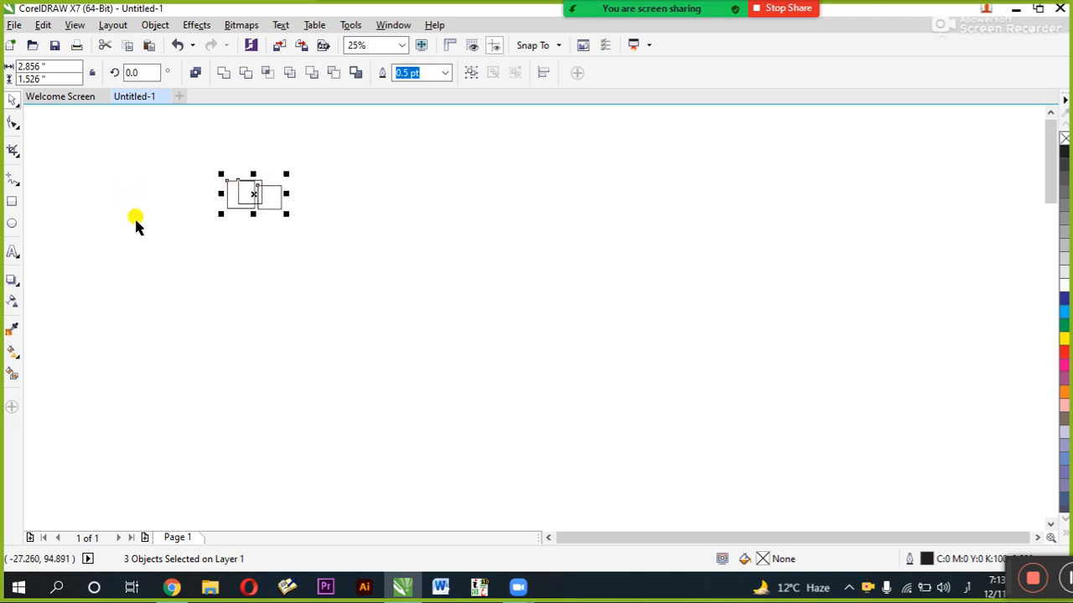
Step: Copy the three rectangles just to their right and repeat the copy four times to form a row of six sets
drag(306, 192, 369, 205)
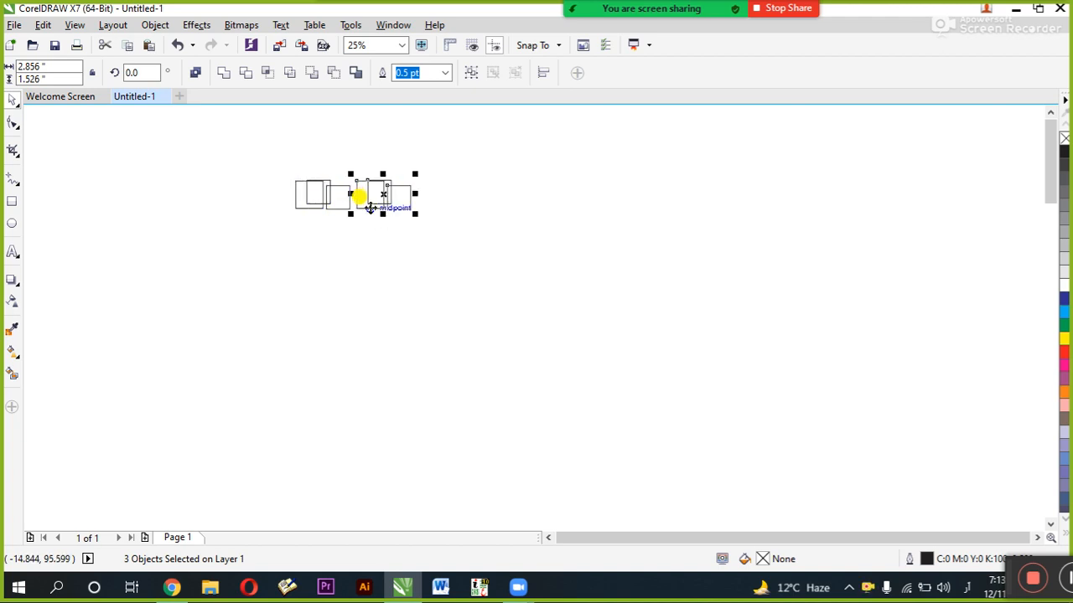
key(ctrl+r)
key(ctrl+r)
key(ctrl+r)
key(ctrl+r)
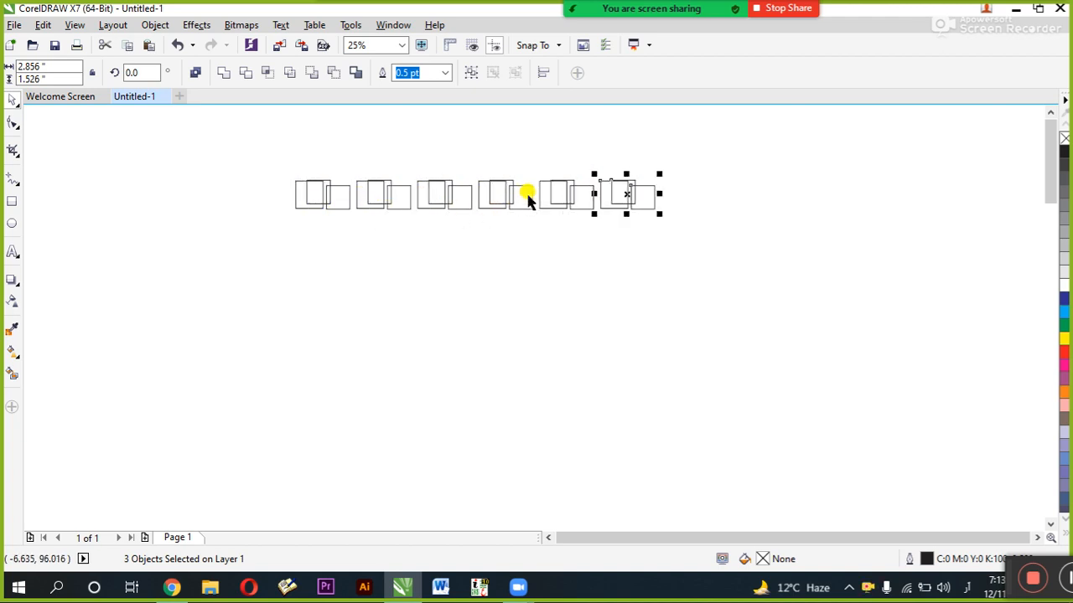
Step: Undo the row of repeated copies and delete the remaining set of three rectangles
key(ctrl+z)
key(ctrl+z)
key(ctrl+z)
key(ctrl+z)
key(ctrl+z)
key(ctrl+z)
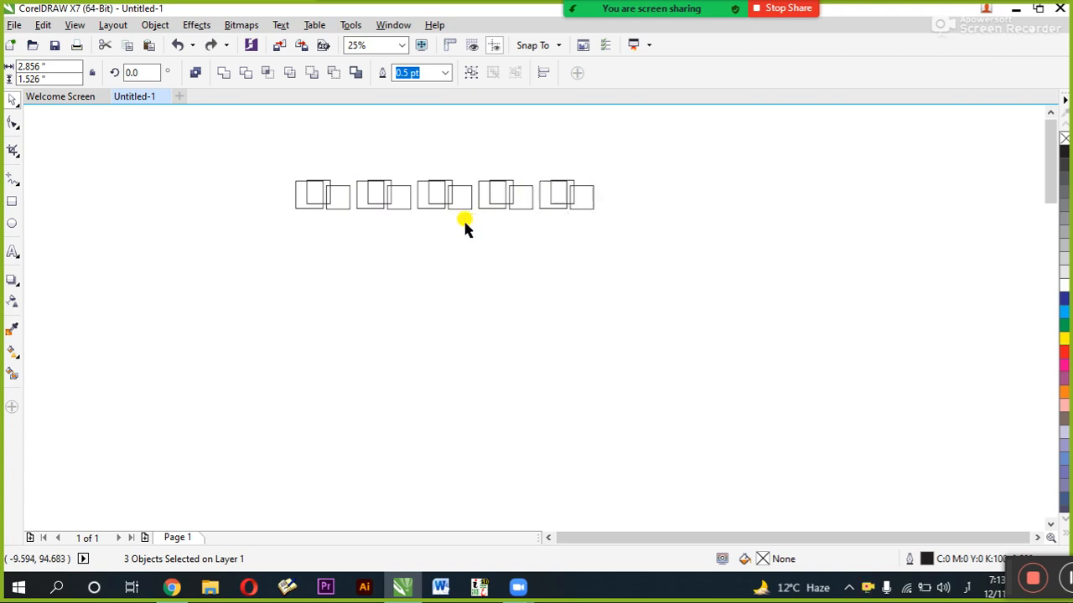
drag(362, 163, 223, 270)
key(Delete)
Step: Draw a rectangle about 2.46 by 1.17 inches and place three copies in a row to its right
click(12, 201)
drag(193, 189, 273, 247)
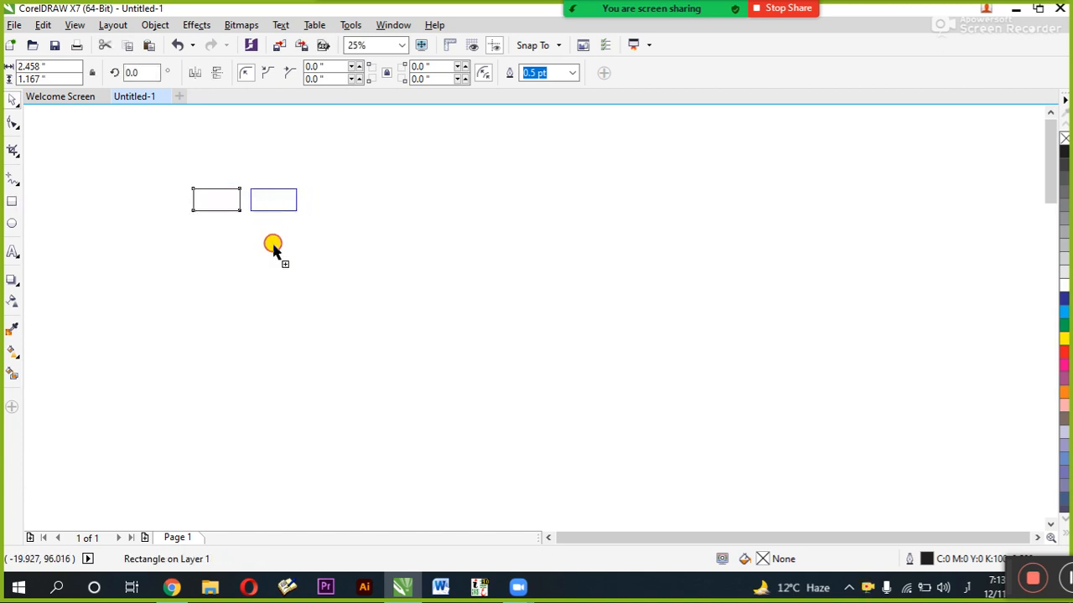
drag(259, 192, 329, 201)
right_click(320, 208)
click(379, 212)
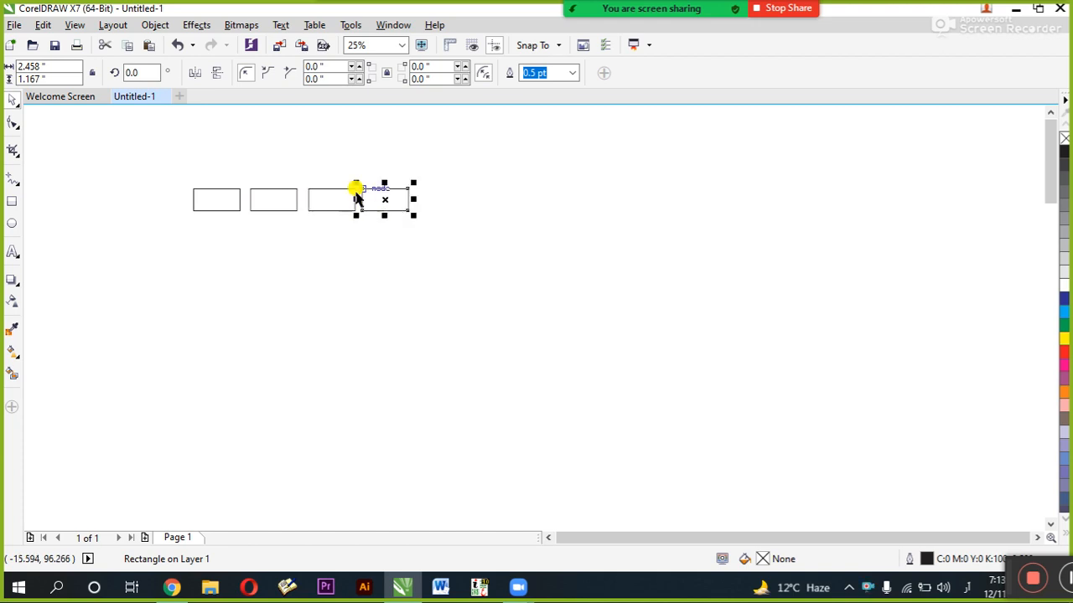
Step: Delete the three copies and place a fresh copy of the remaining rectangle just to its right
drag(457, 160, 242, 260)
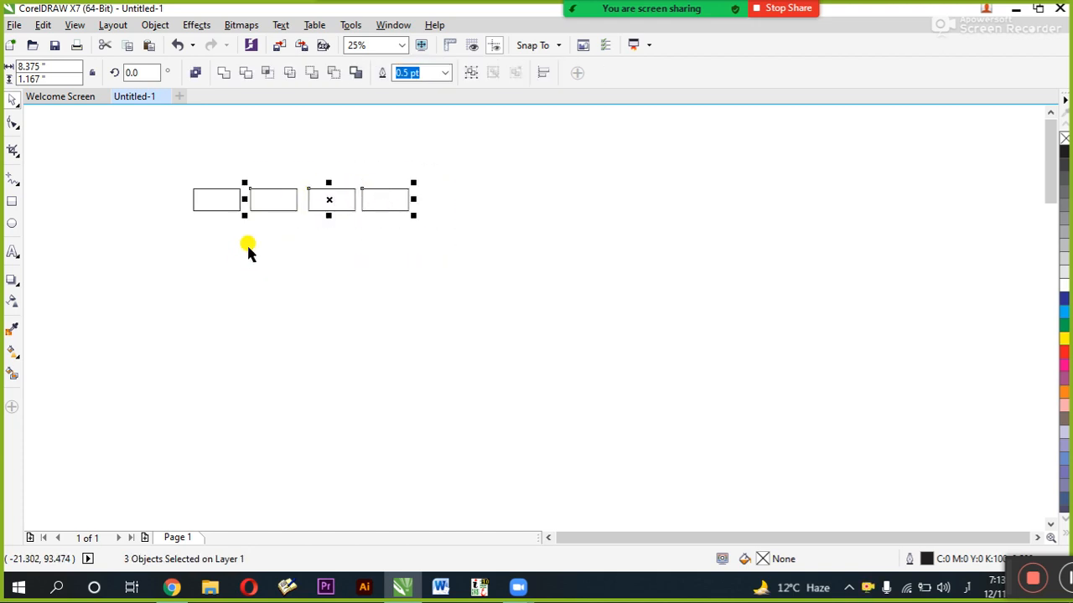
key(Delete)
drag(215, 205, 272, 215)
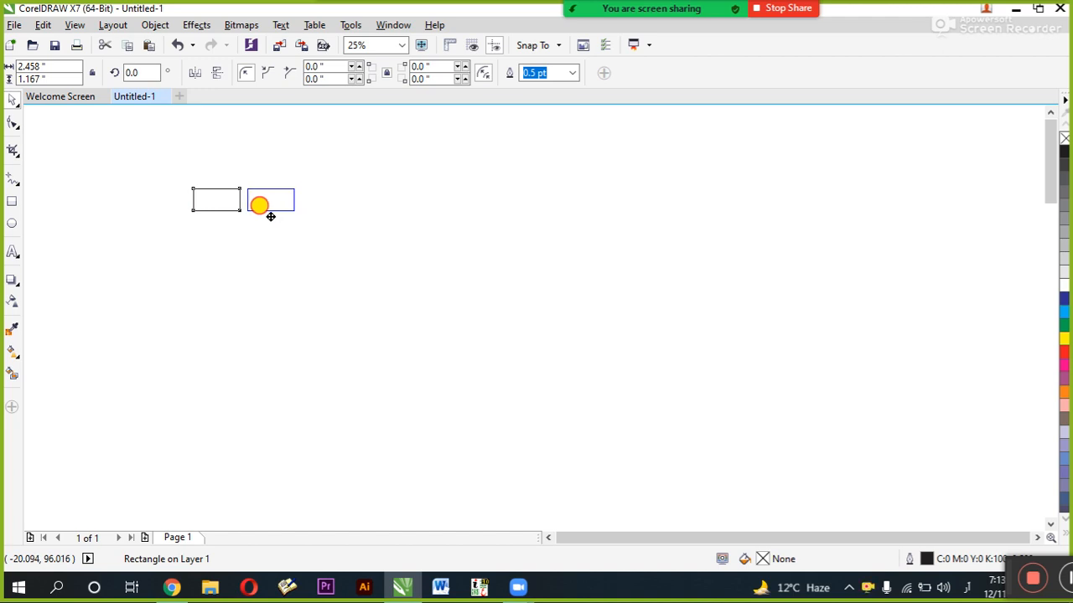
drag(271, 217, 269, 216)
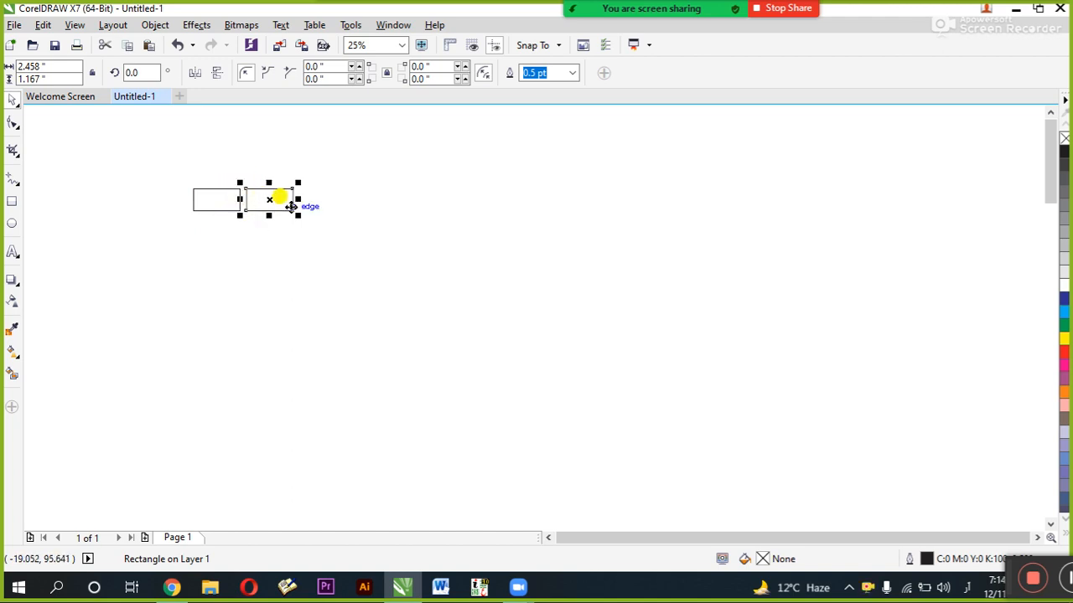
Step: Repeat the copy ten times to form a horizontal row of twelve rectangles
key(ctrl+d)
key(ctrl+d)
key(ctrl+d)
key(ctrl+d)
key(ctrl+d)
key(ctrl+d)
key(ctrl+d)
key(ctrl+d)
key(ctrl+d)
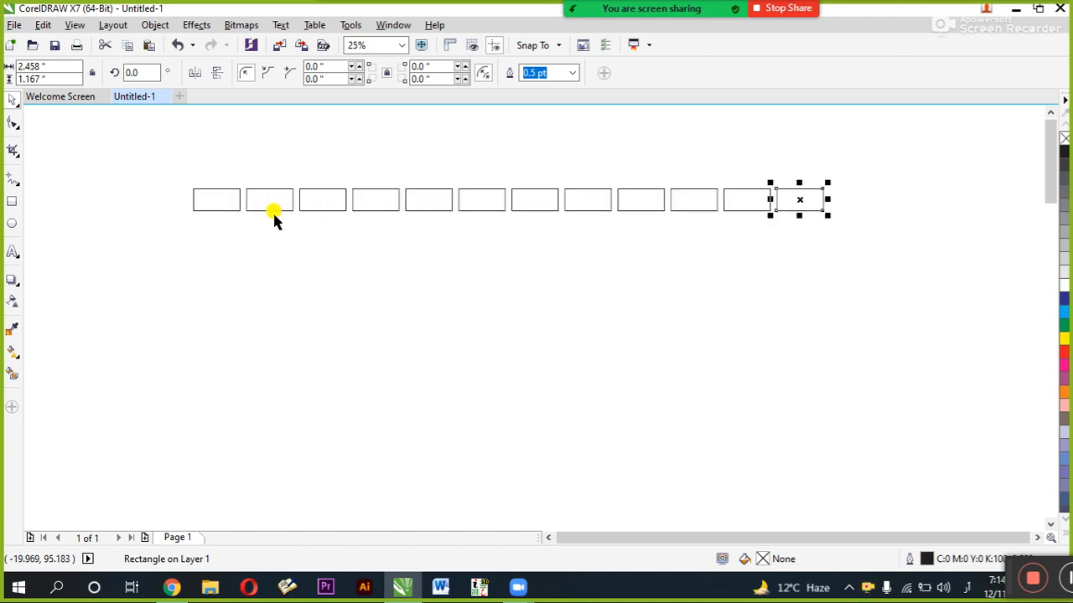
Step: Copy the row of twelve rectangles just below itself and repeat the copy six times to form eight rows
click(332, 264)
drag(142, 151, 864, 259)
drag(784, 190, 791, 220)
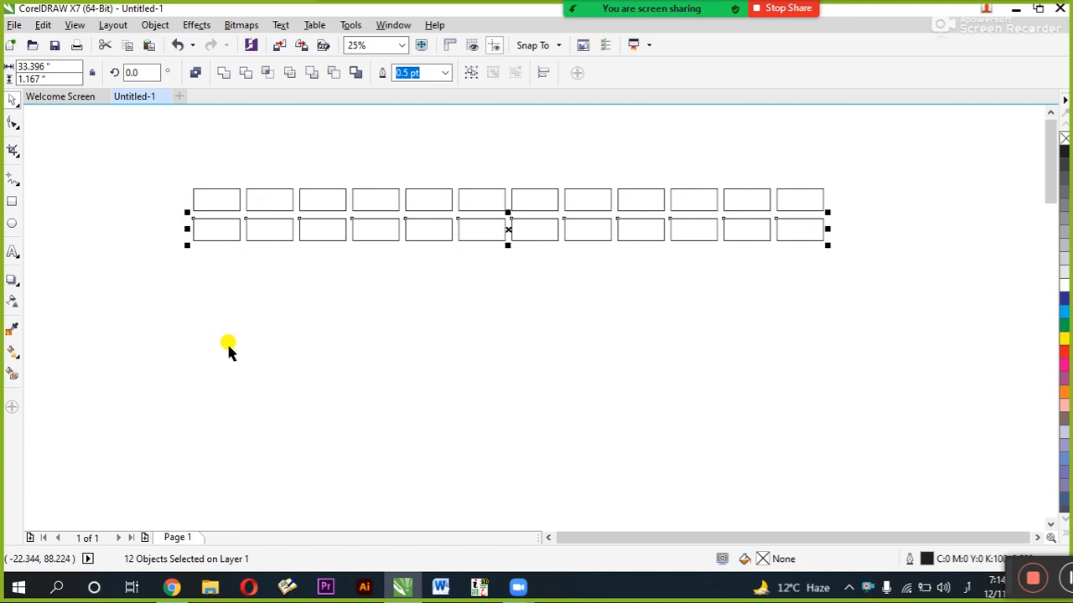
key(ctrl+r)
key(ctrl+r)
key(ctrl+r)
key(ctrl+r)
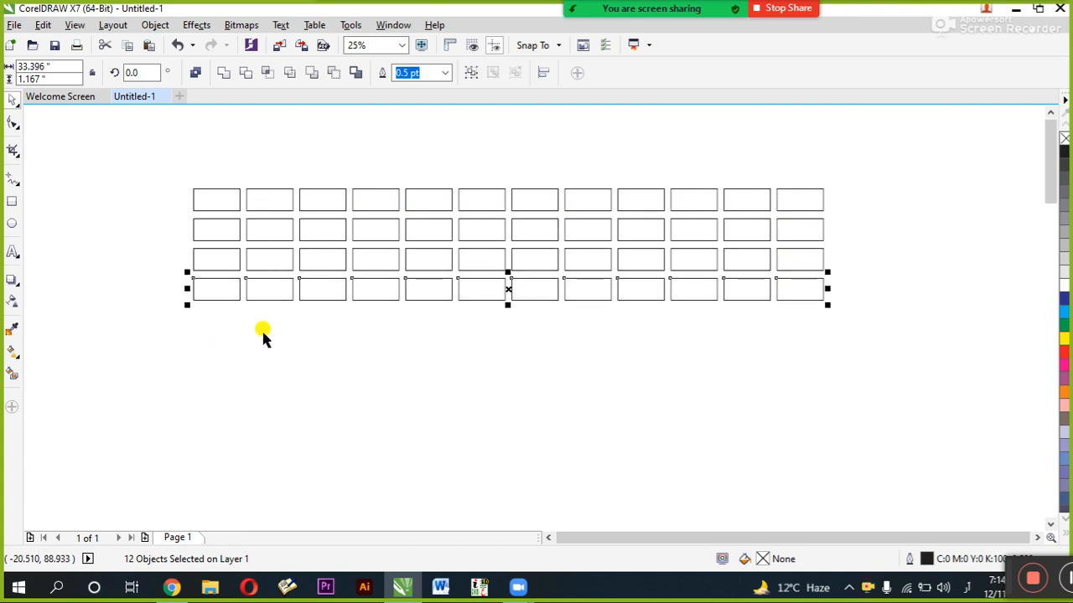
key(ctrl+r)
key(ctrl+r)
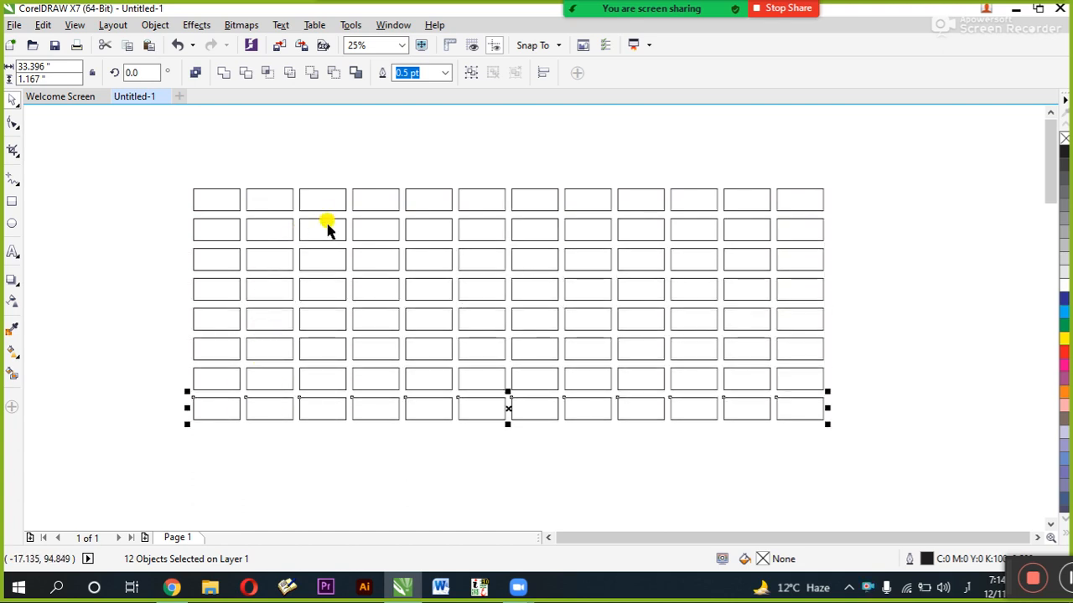
Step: Inspect the full grid of rectangles and delete all of it
scroll(327, 226, down, 1)
drag(226, 180, 667, 423)
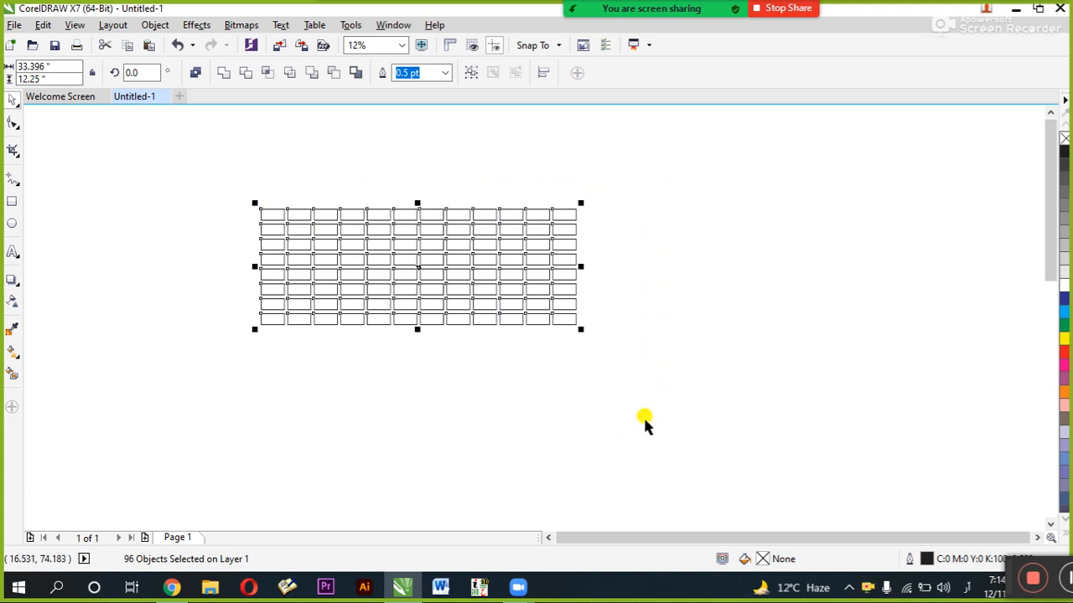
key(shift+F2)
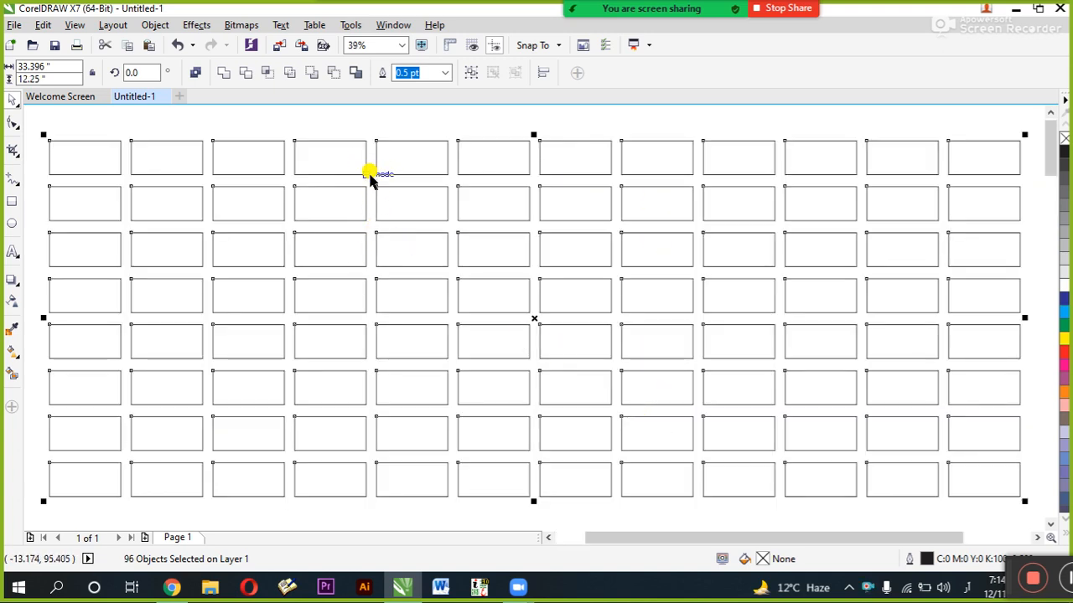
click(455, 146)
scroll(455, 147, up, 3)
scroll(444, 149, down, 4)
drag(159, 148, 763, 457)
key(Delete)
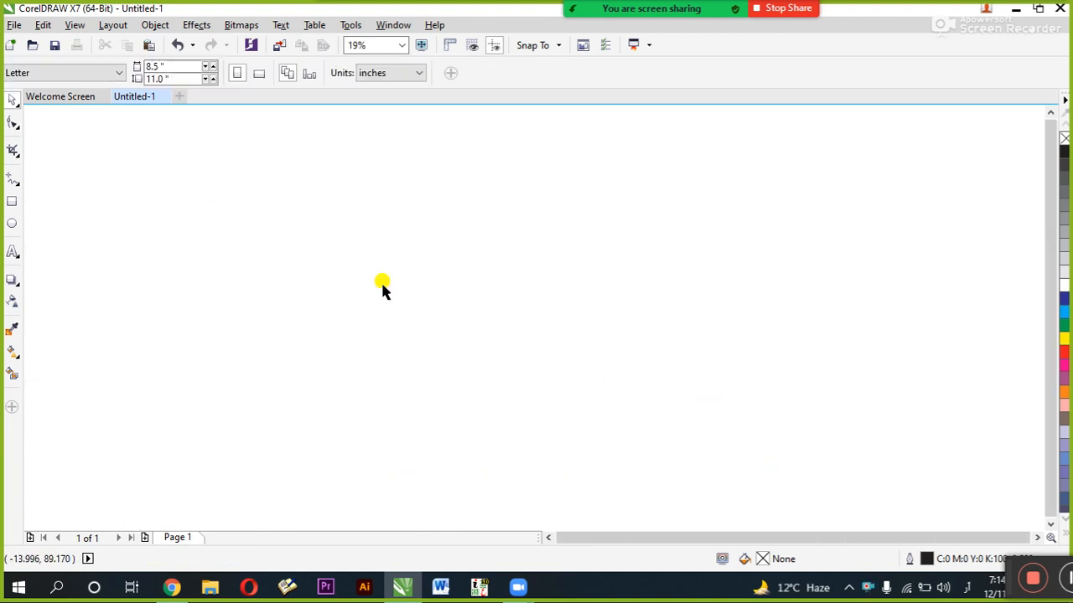
Step: Draw a narrow vertical rectangle about 1.11 by 8.06 inches and round its corners fully to 0.556 inches
click(13, 201)
drag(350, 174, 361, 291)
drag(371, 176, 334, 239)
key(space)
Step: Copy the rounded bar rotated about 28° clockwise around its centre and repeat until six bars form a flower shape
click(357, 193)
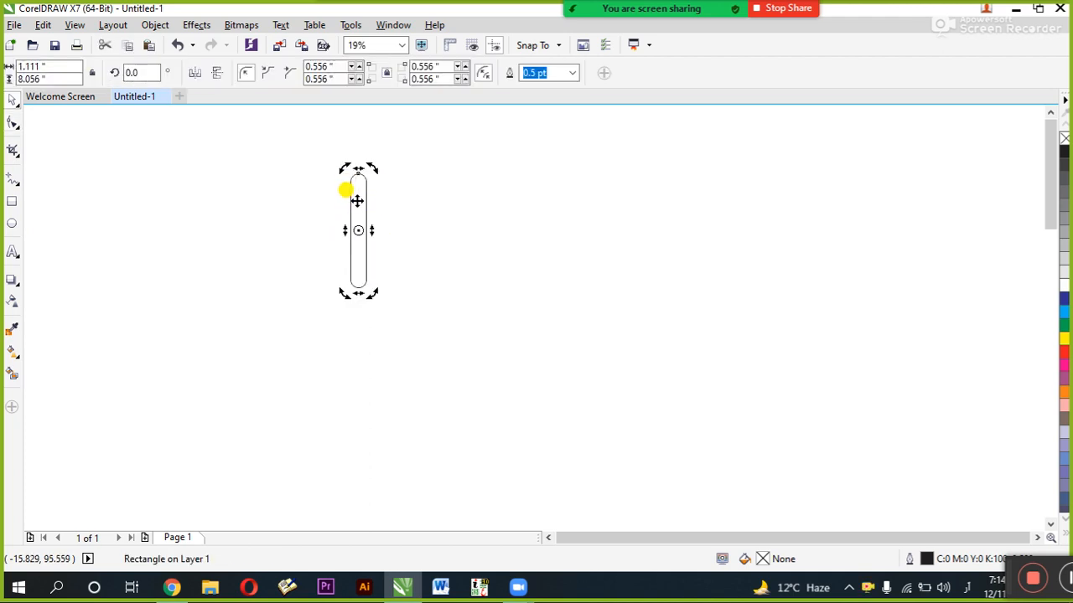
drag(371, 168, 394, 191)
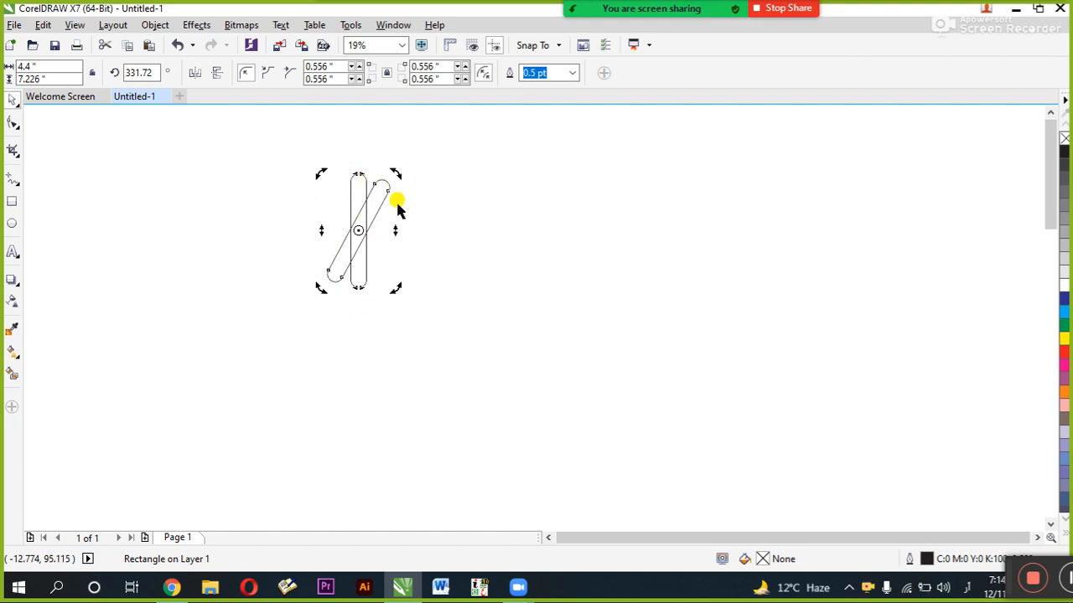
scroll(369, 178, up, 2)
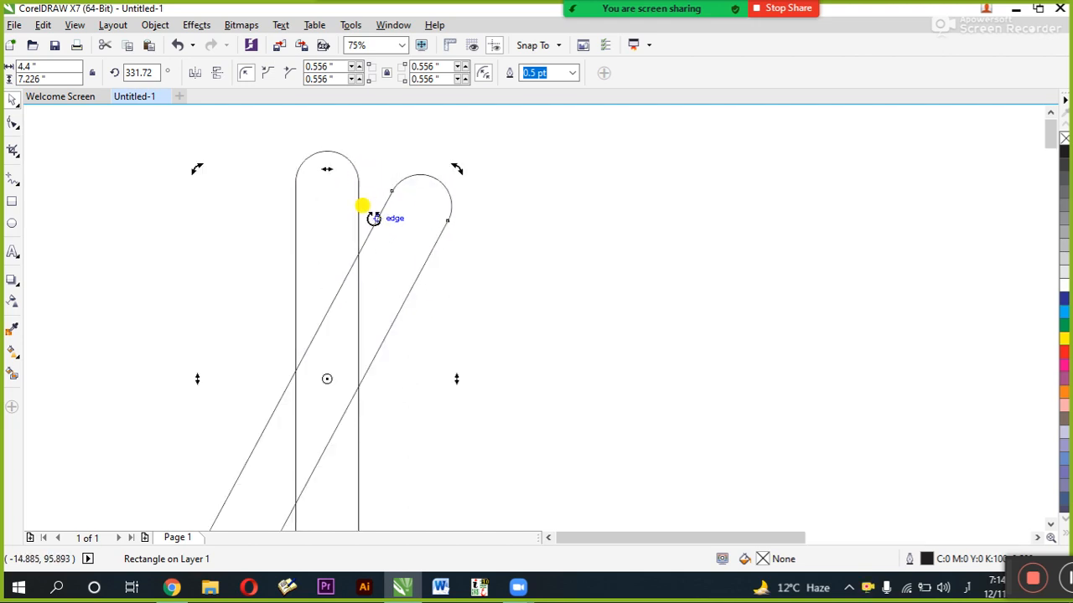
key(ctrl+r)
key(ctrl+r)
scroll(375, 218, down, 1)
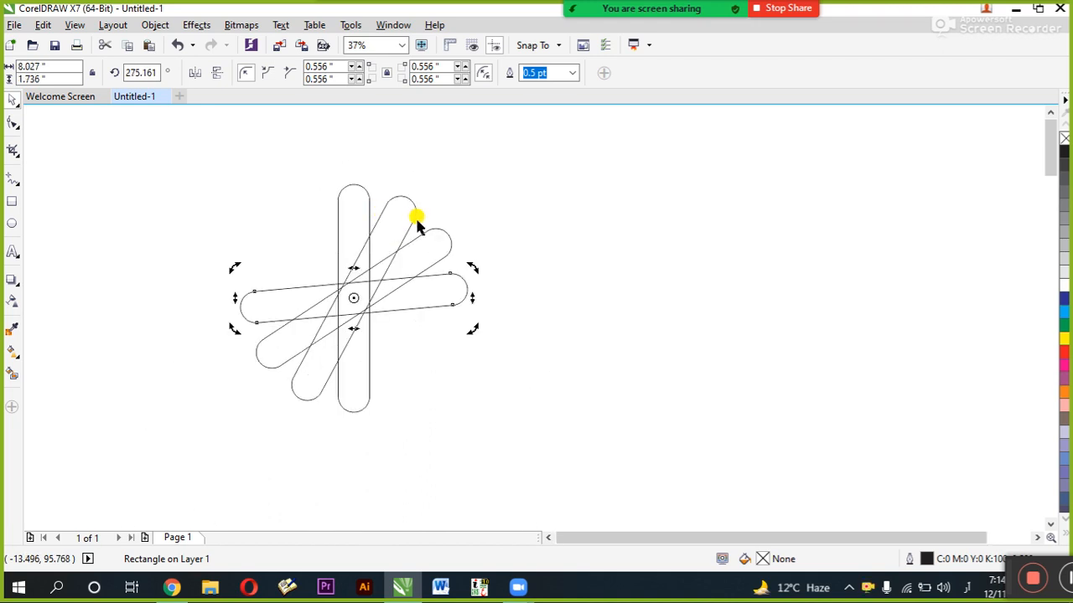
key(ctrl+r)
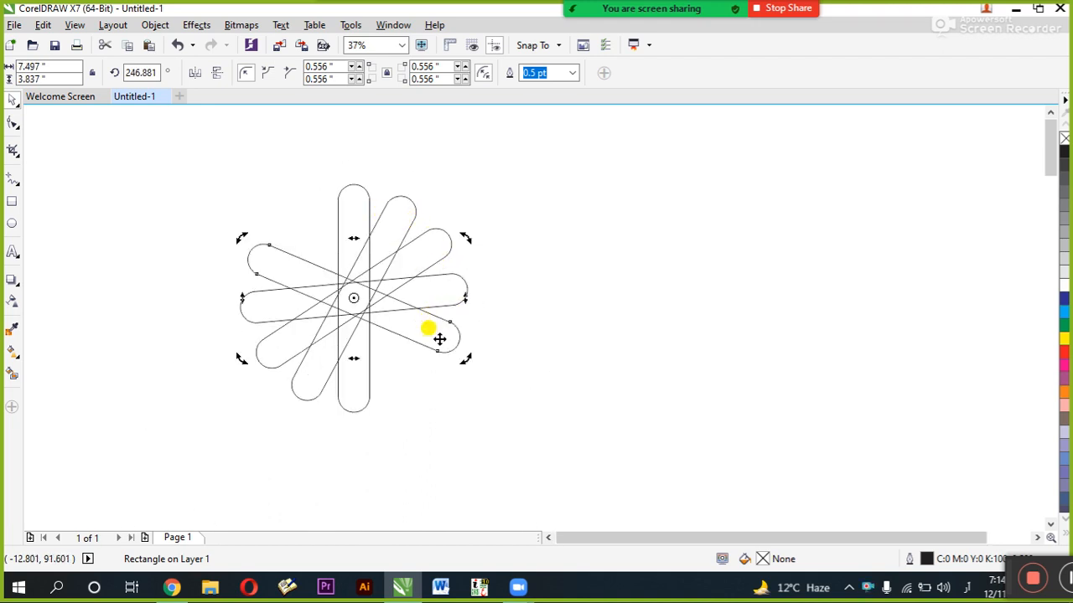
key(ctrl+r)
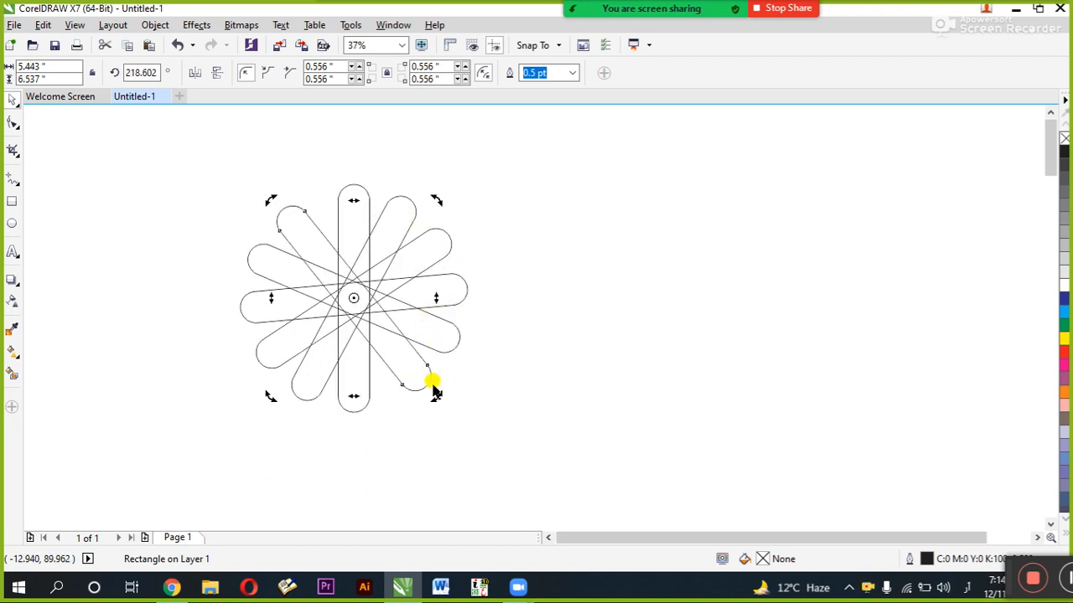
key(ctrl+r)
Step: Weld the six crossed bars into a single flower outline and select it
drag(526, 159, 122, 452)
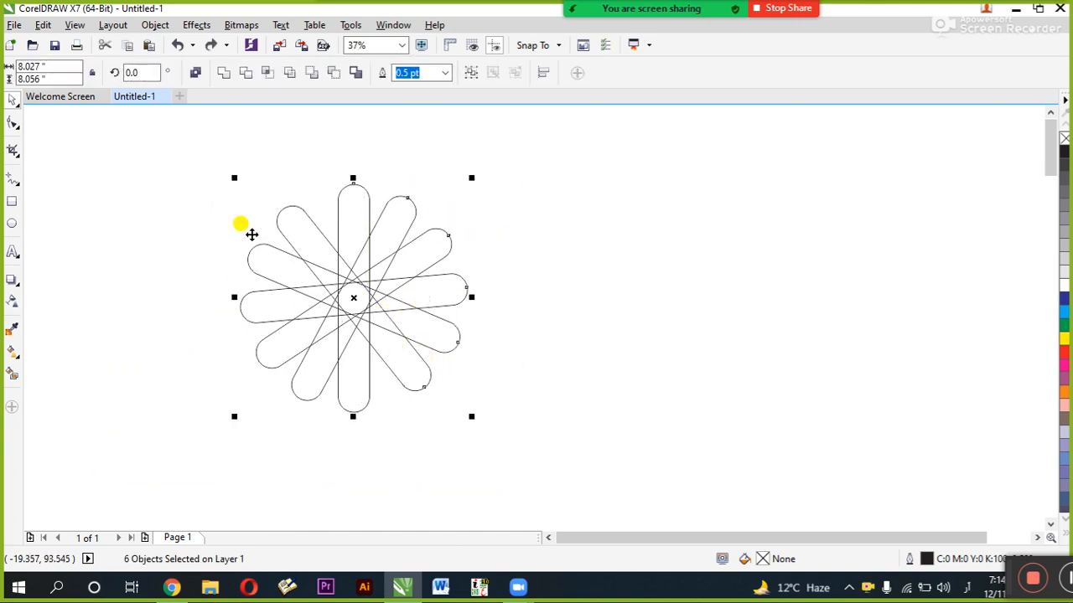
click(225, 75)
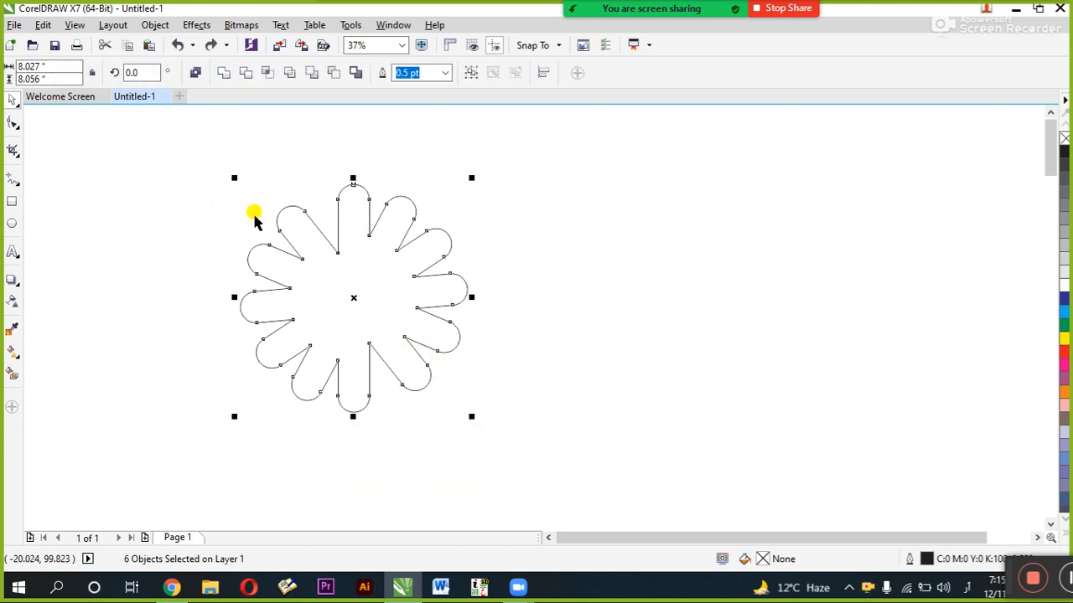
click(411, 240)
click(431, 235)
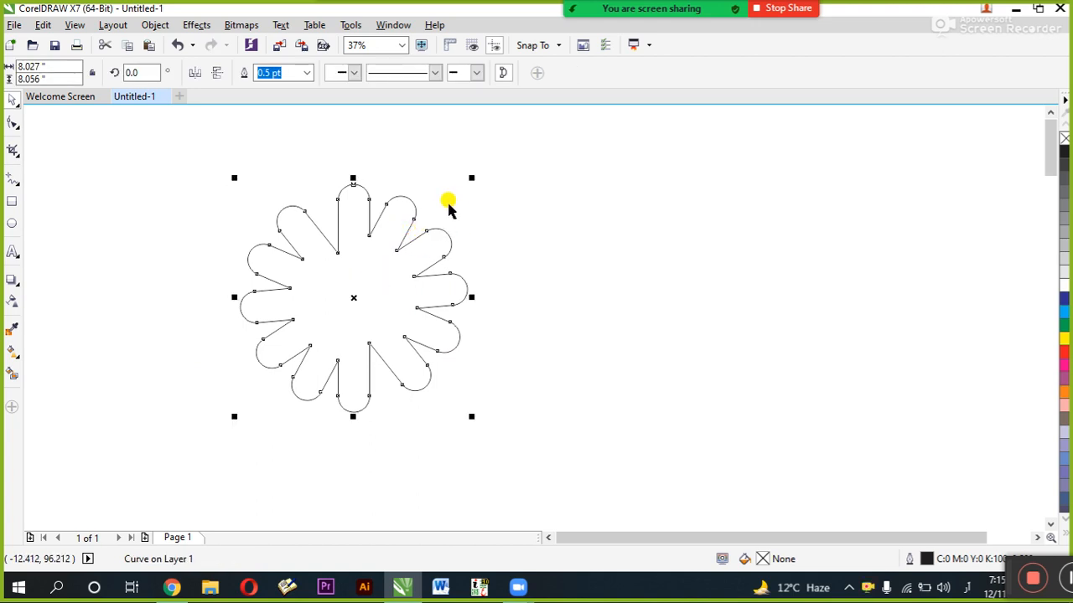
Step: Scale a copy of the flower inward to about 5.72 by 5.74 inches and repeat it five times for nested outlines
drag(471, 177, 442, 213)
right_click(443, 213)
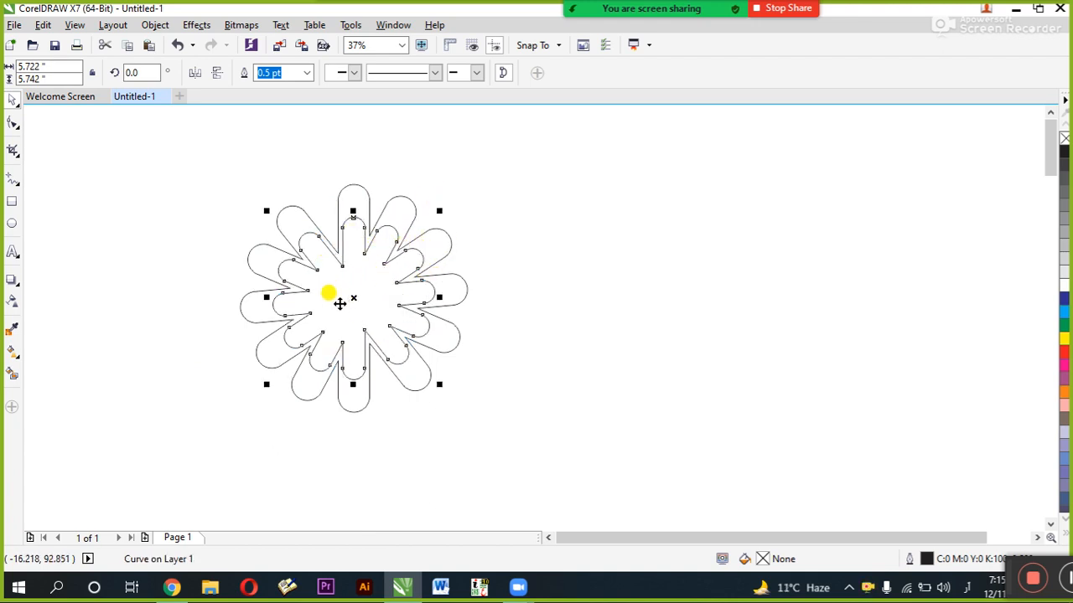
key(ctrl+r)
key(ctrl+r)
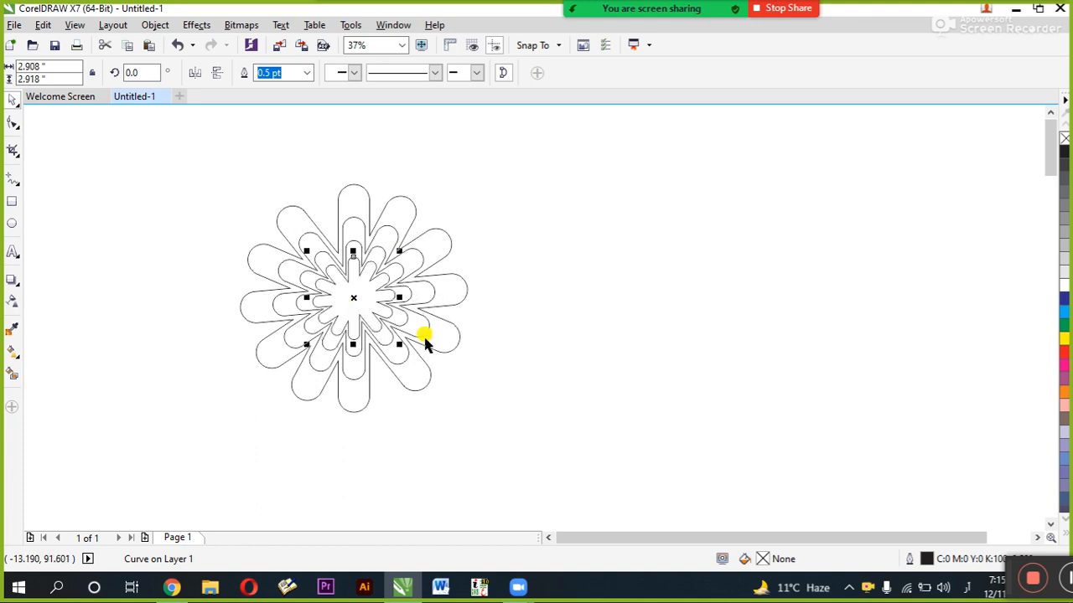
key(ctrl+r)
key(ctrl+r)
key(ctrl+r)
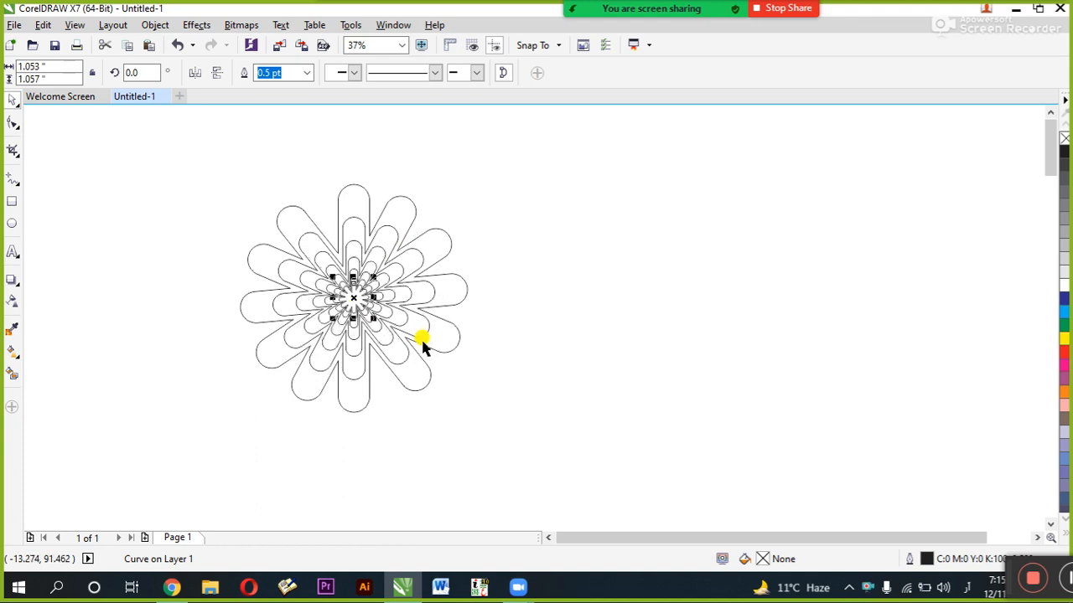
Step: Select the seven nested flower outlines and examine the pattern up close
click(552, 163)
drag(546, 136, 140, 491)
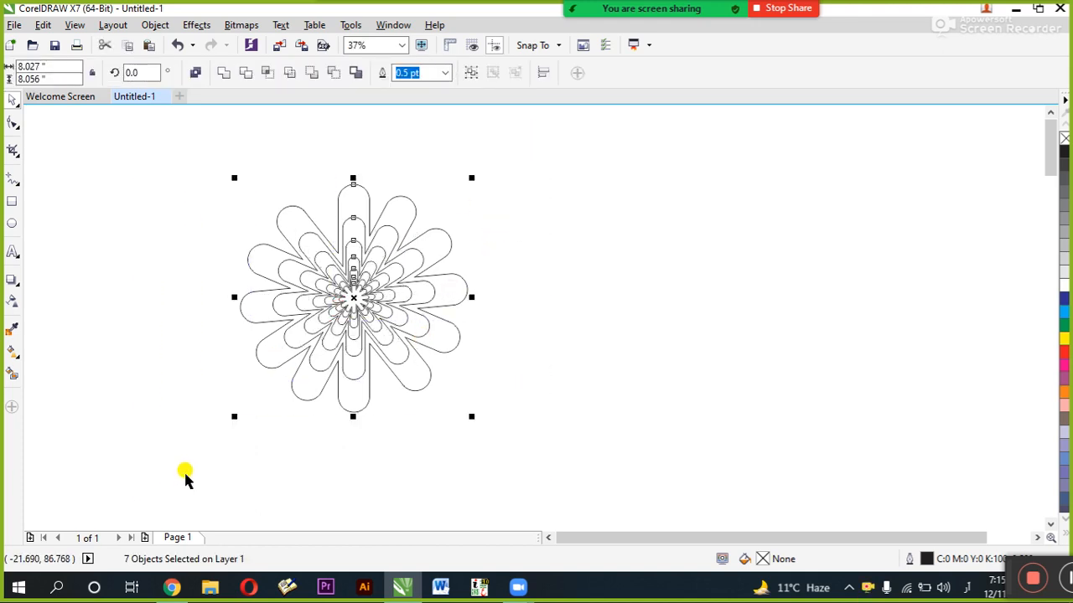
key(shift+F2)
click(110, 232)
scroll(173, 282, down, 4)
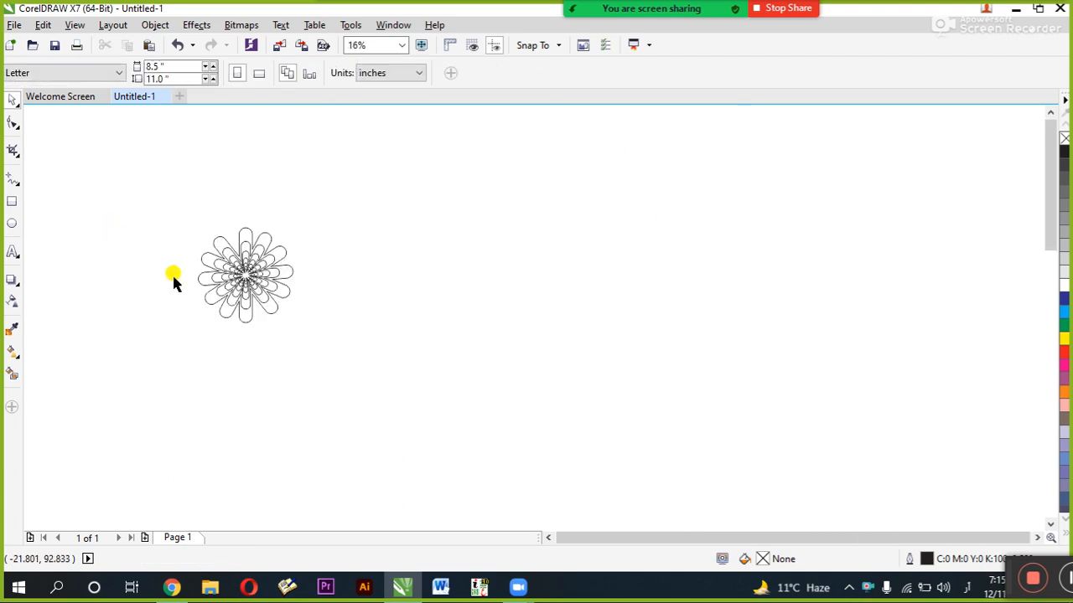
scroll(223, 261, up, 2)
drag(116, 163, 423, 434)
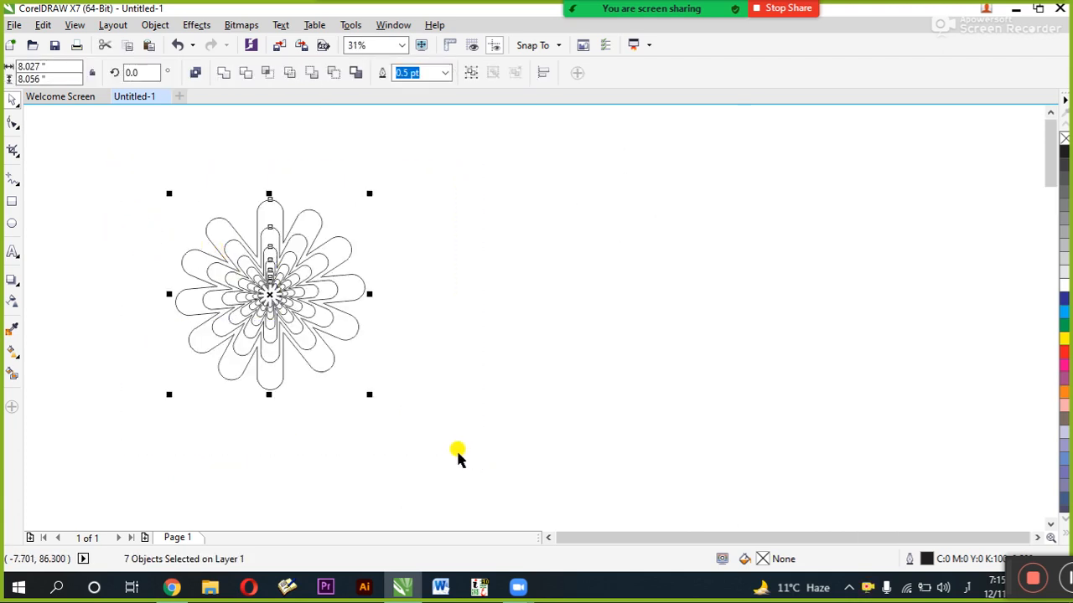
key(shift+F2)
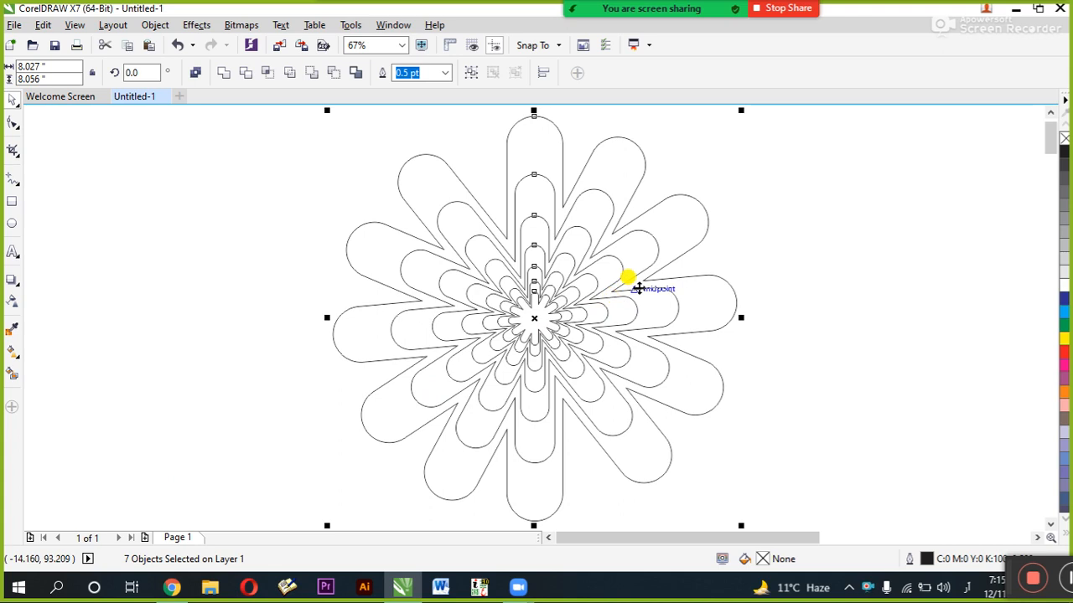
Step: Copy the nested flower about its own width to the left and repeat the copy to form a row
scroll(635, 225, down, 2)
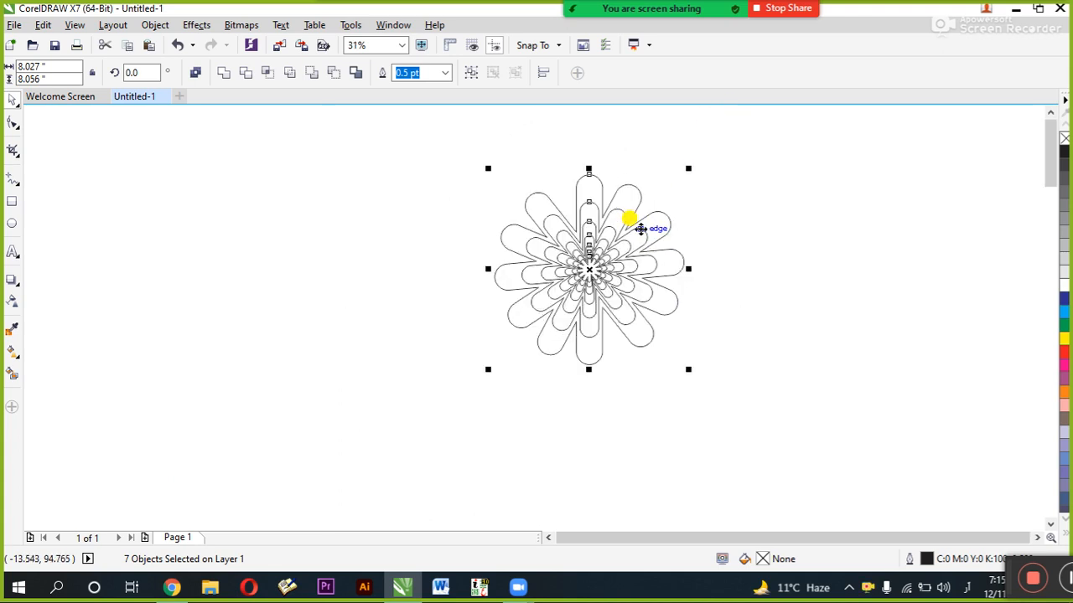
drag(637, 247, 437, 268)
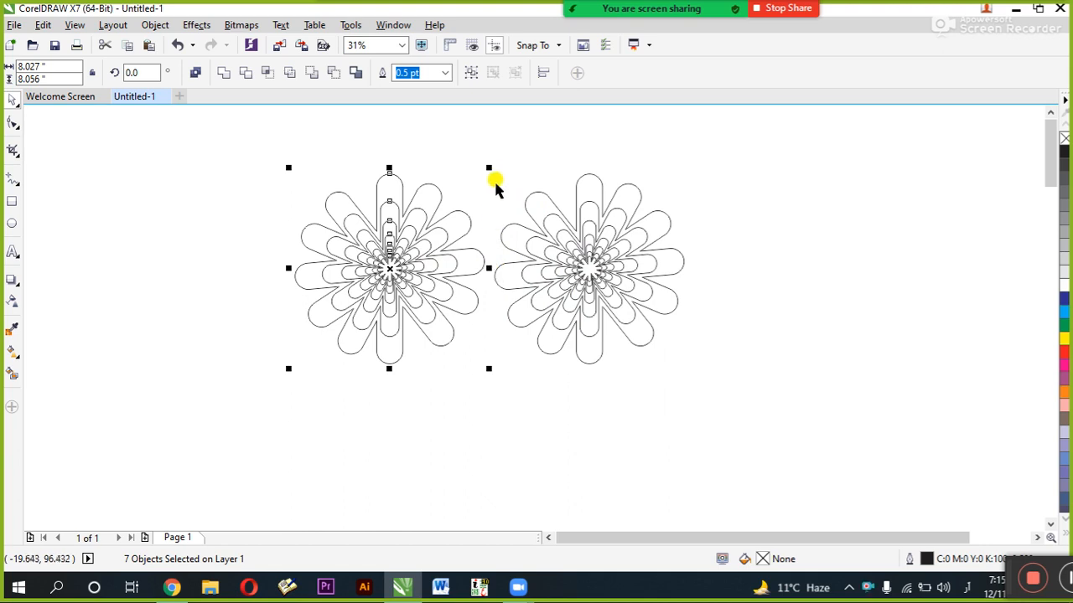
key(ctrl+r)
key(ctrl+r)
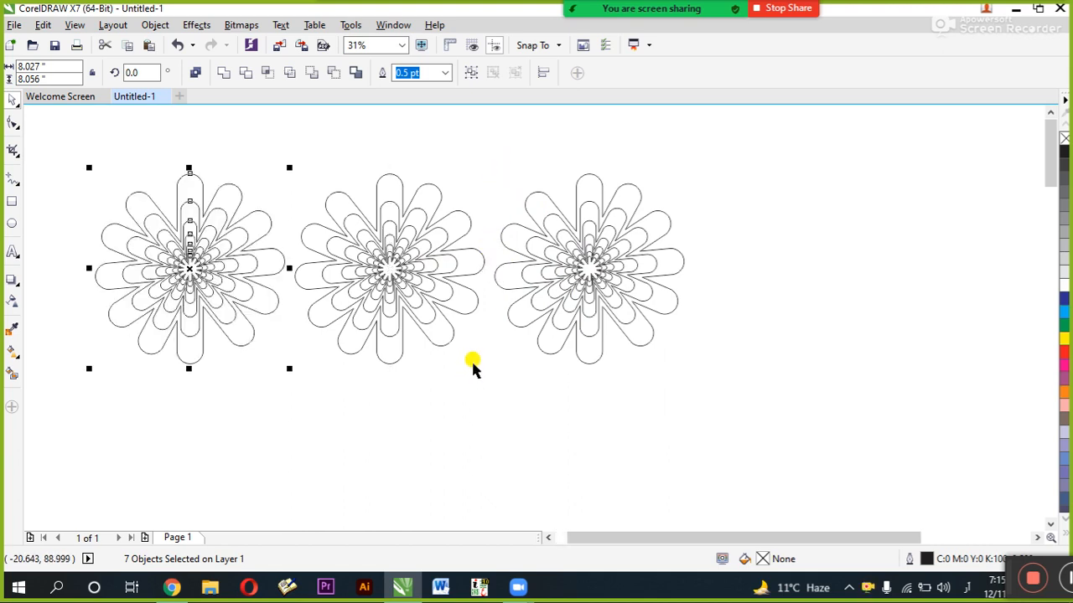
scroll(524, 306, down, 3)
key(ctrl+r)
Step: Delete all the flowers, including the last one at the row's far end, and show the full page
drag(661, 204, 323, 431)
key(Delete)
drag(291, 241, 440, 394)
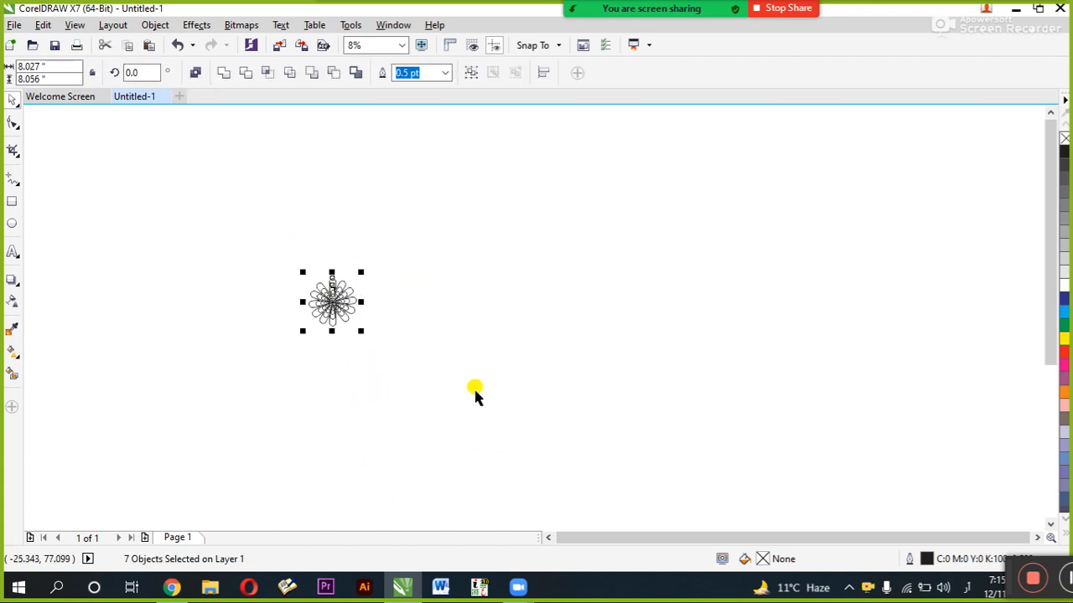
key(shift+F2)
key(shift+F4)
scroll(266, 234, down, 2)
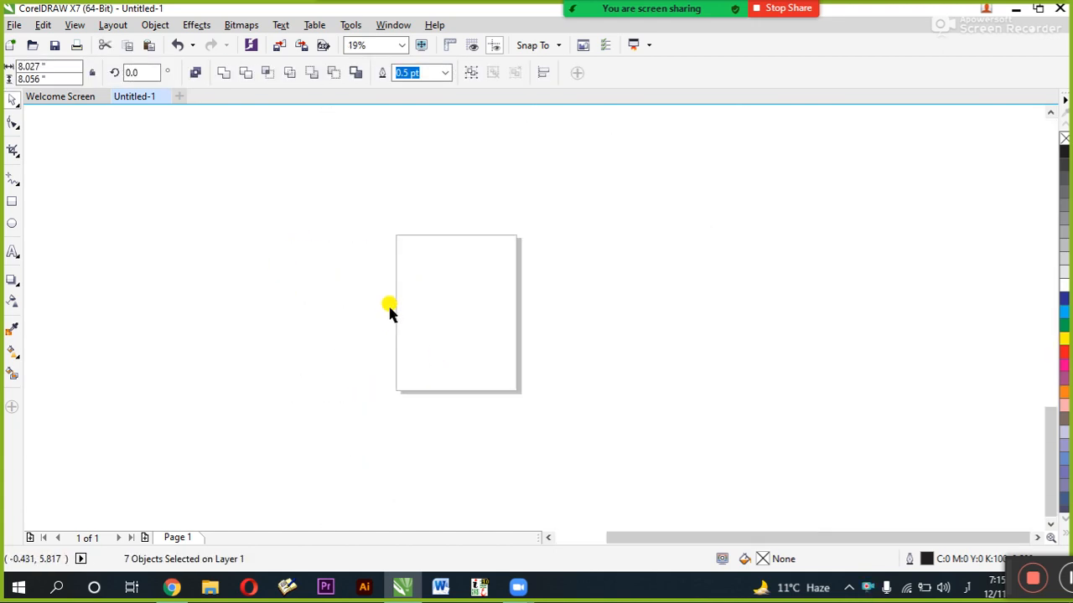
scroll(347, 263, down, 2)
key(shift+F2)
scroll(347, 276, down, 3)
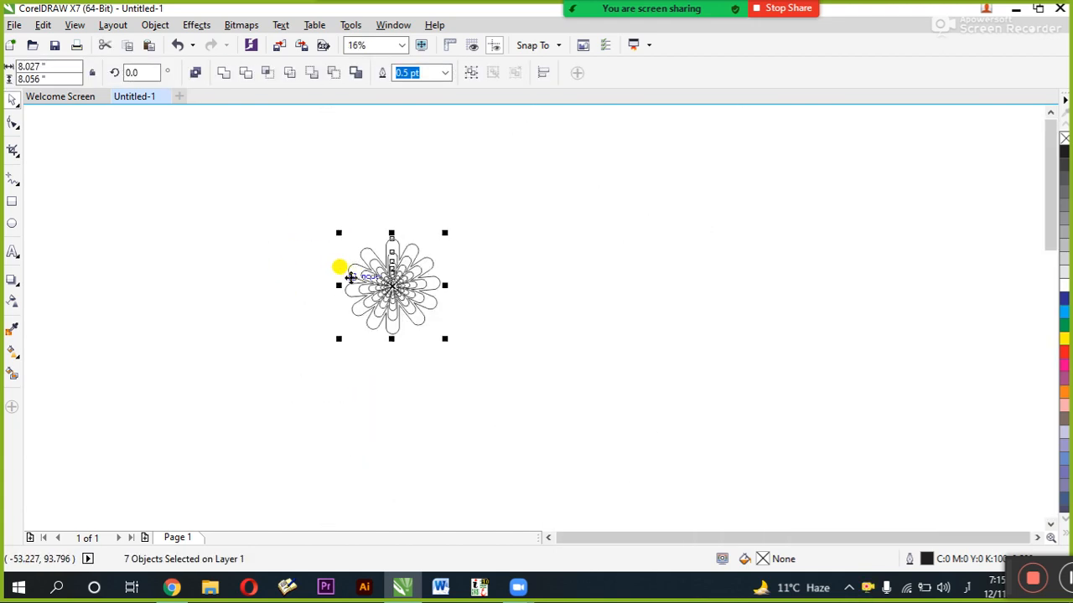
key(Delete)
key(shift+F4)
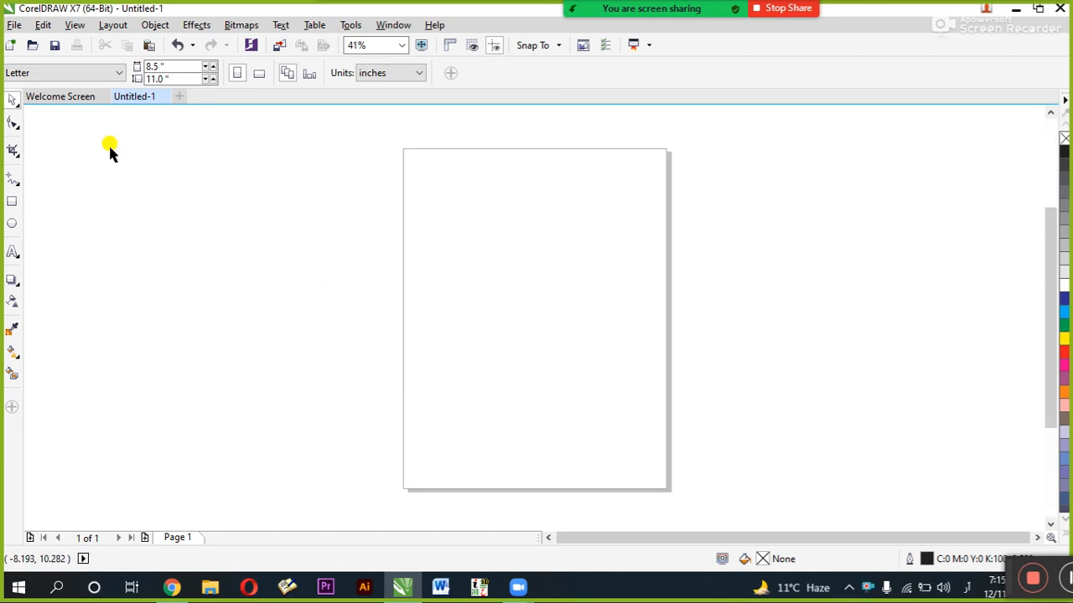
Step: Open the Undo Manager and restore successive Duplicate states from the undo history
click(42, 24)
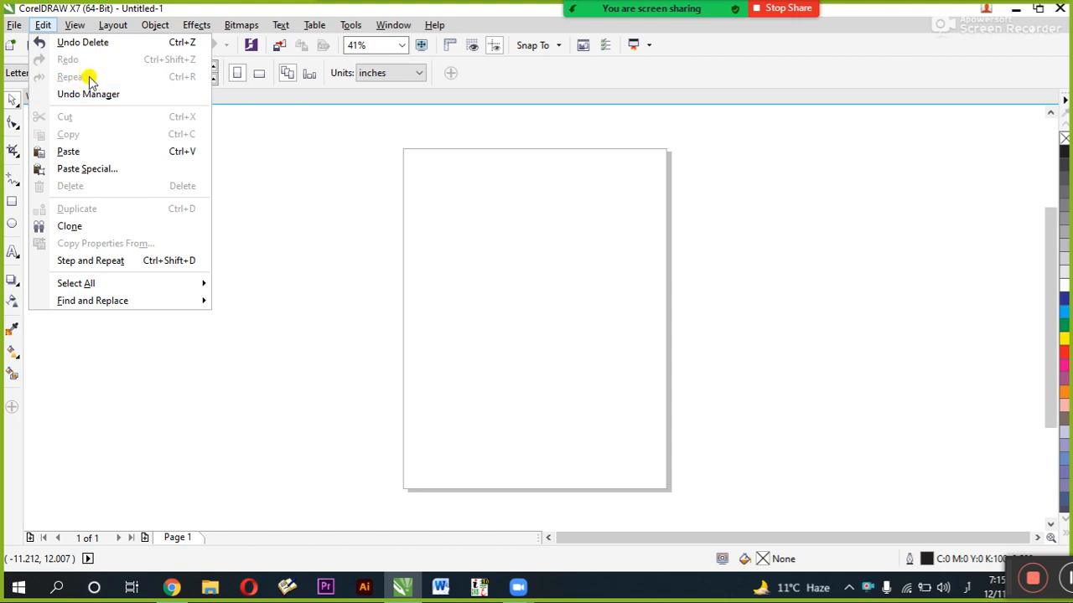
click(112, 100)
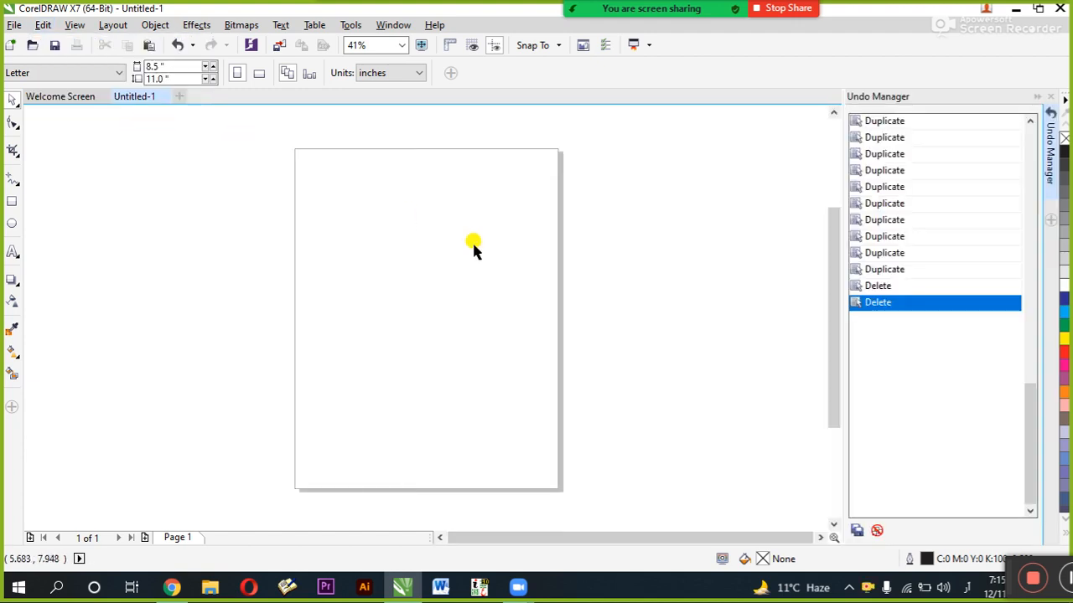
click(903, 122)
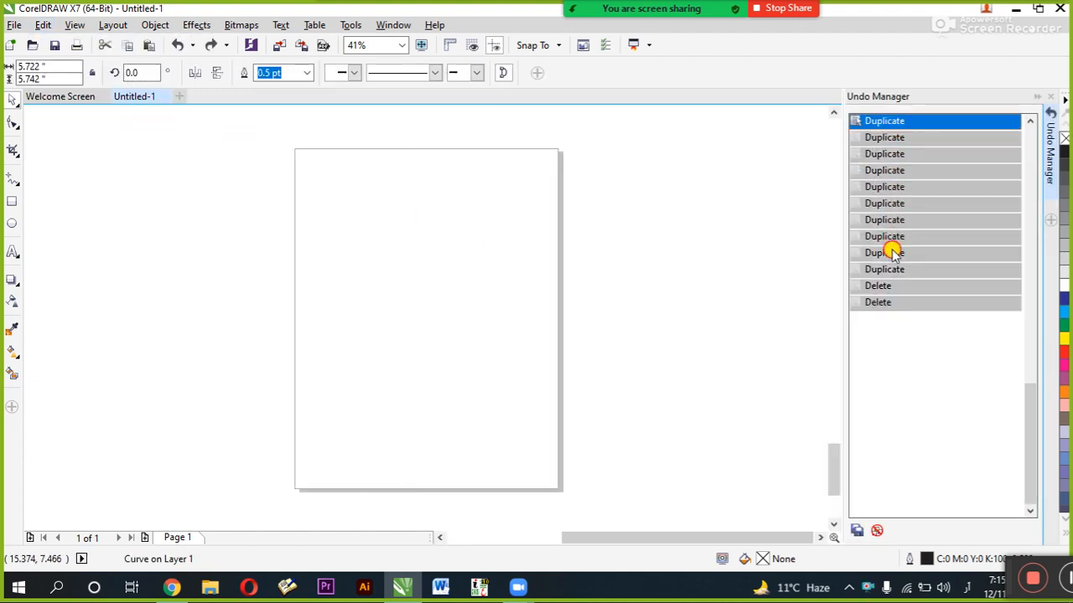
click(878, 138)
click(893, 156)
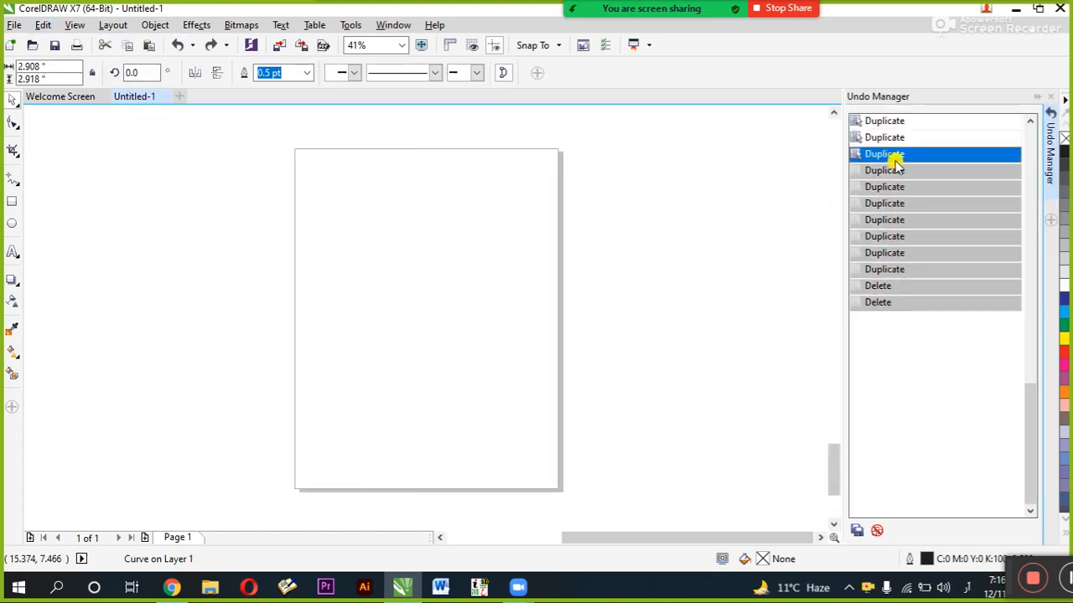
click(890, 170)
click(884, 187)
click(884, 203)
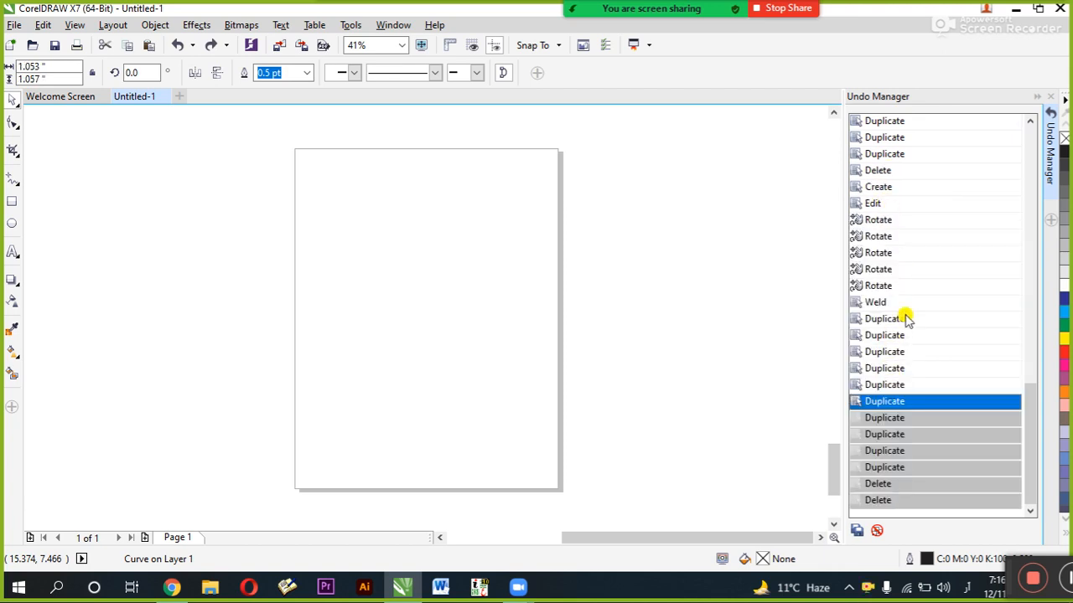
Step: Roll the document back to the second Rotate entry in the history, view the list's start, and close the Undo Manager
click(875, 269)
click(890, 203)
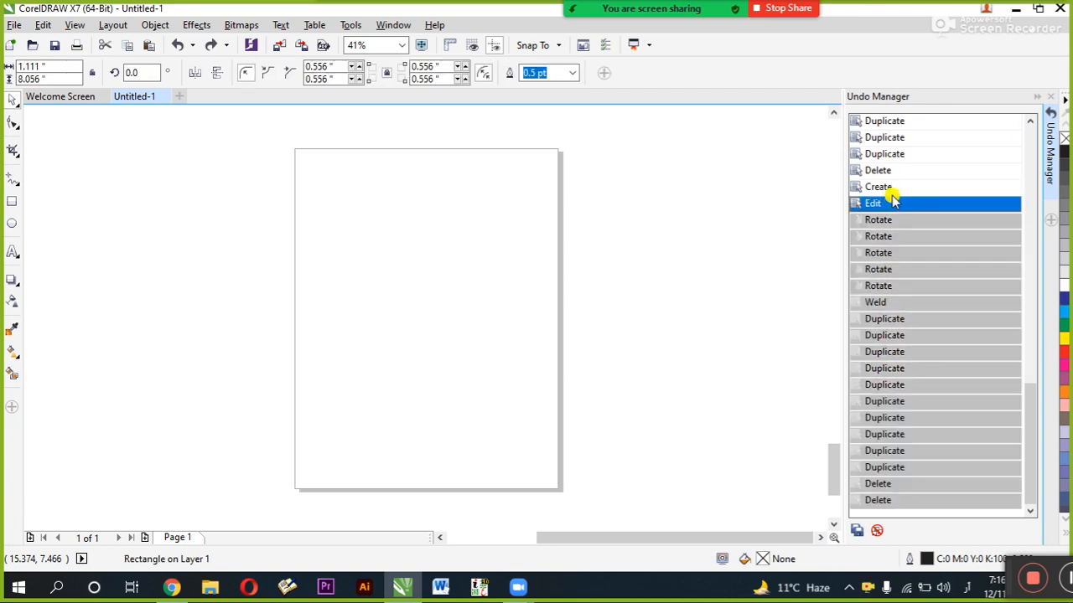
click(895, 156)
click(895, 236)
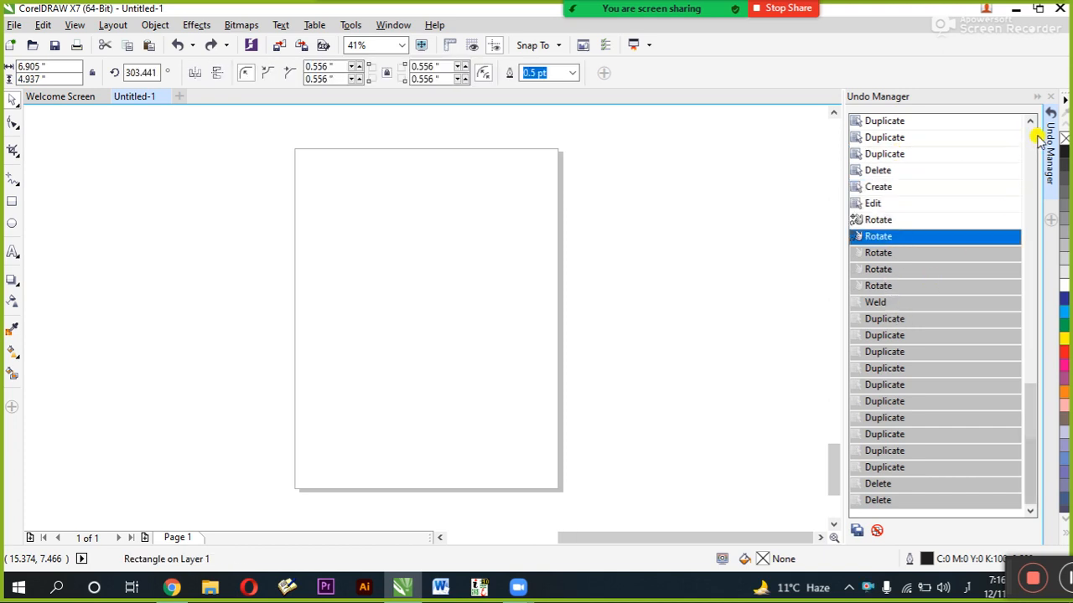
drag(1028, 384, 1047, 123)
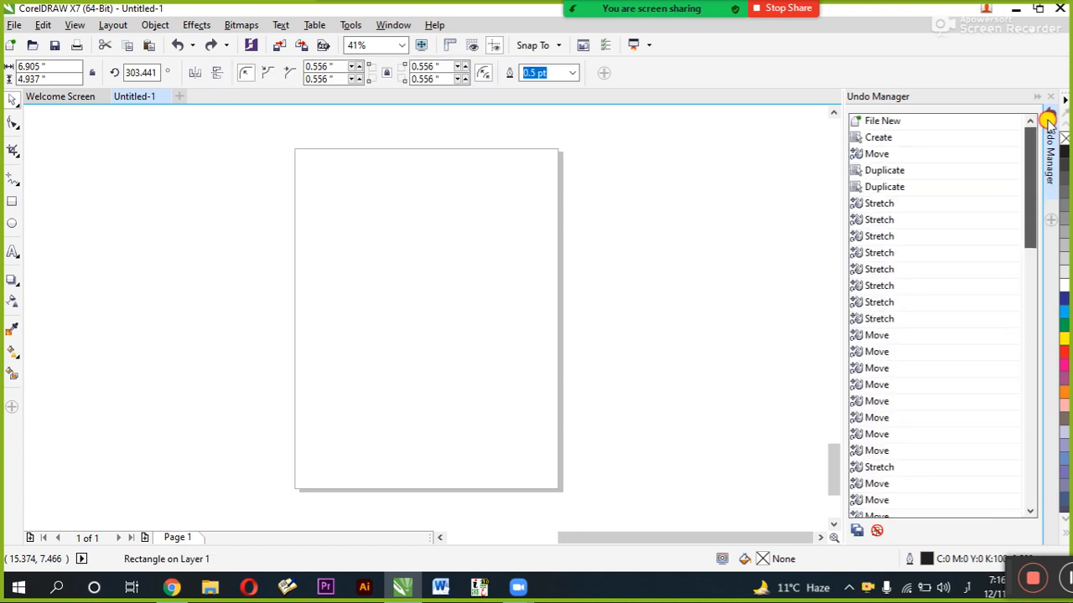
click(1050, 97)
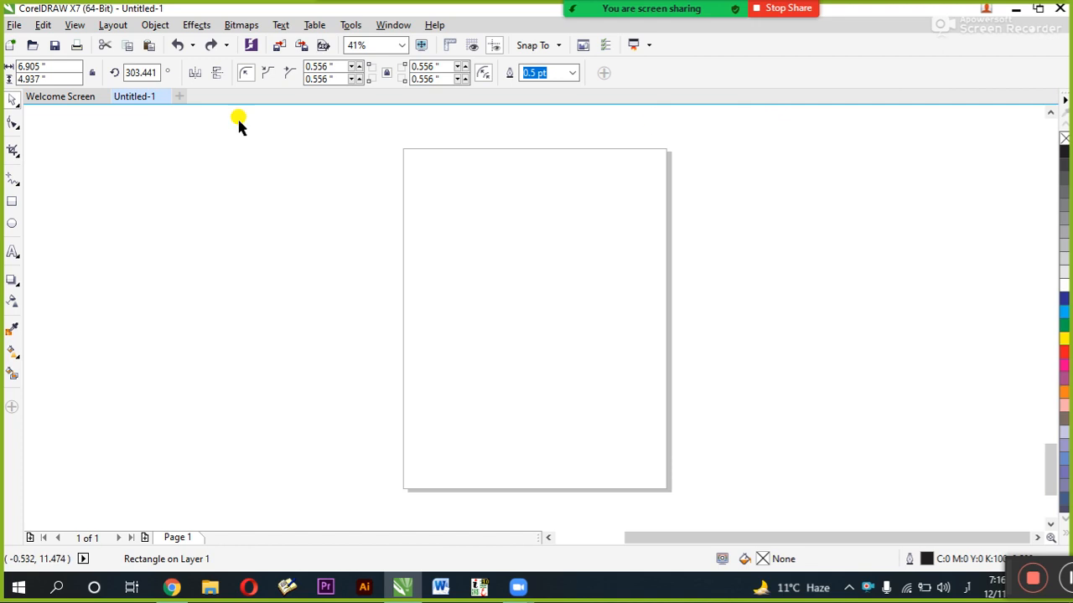
Step: Draw a rectangle about 1.5 by 1.07 inches on the page's upper part and place five copies of it in two rows
click(43, 24)
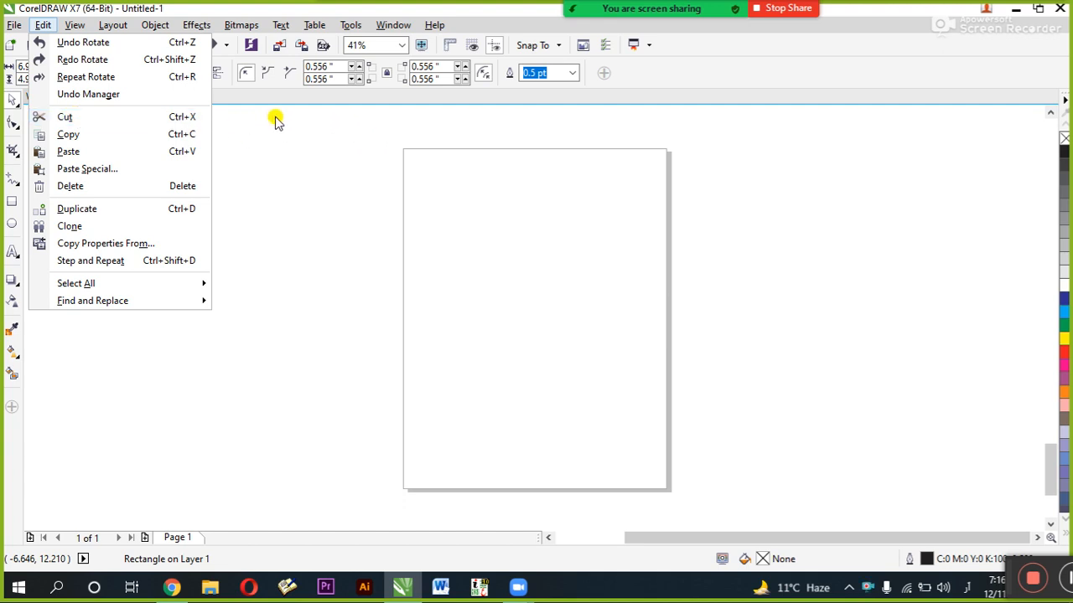
click(370, 259)
click(12, 202)
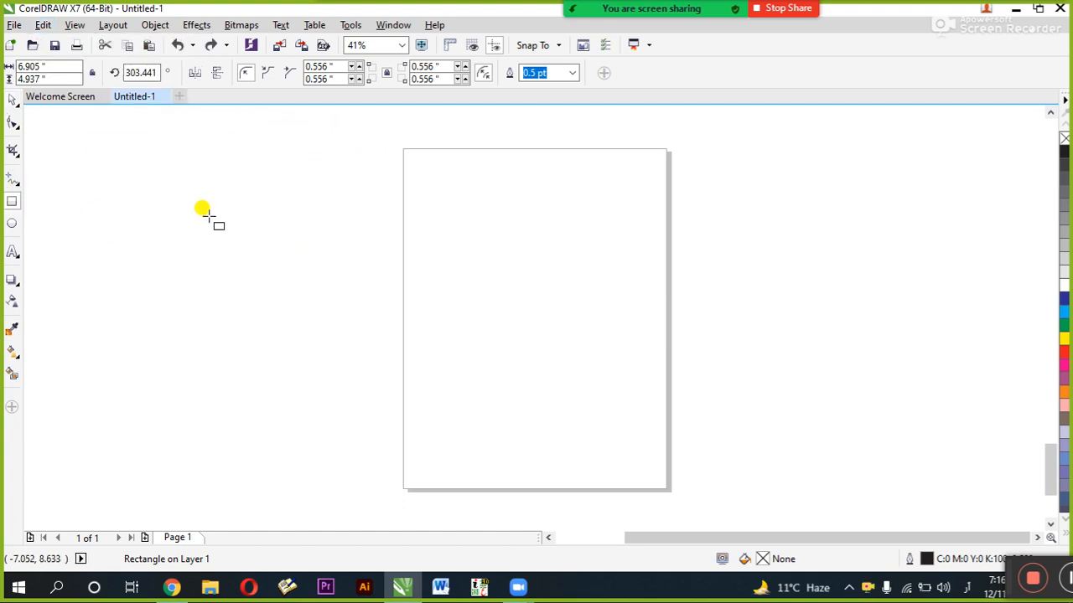
drag(414, 191, 467, 267)
right_click(496, 211)
right_click(557, 212)
right_click(552, 254)
right_click(468, 267)
drag(469, 265, 392, 264)
right_click(392, 264)
click(416, 318)
drag(280, 156, 738, 347)
click(579, 346)
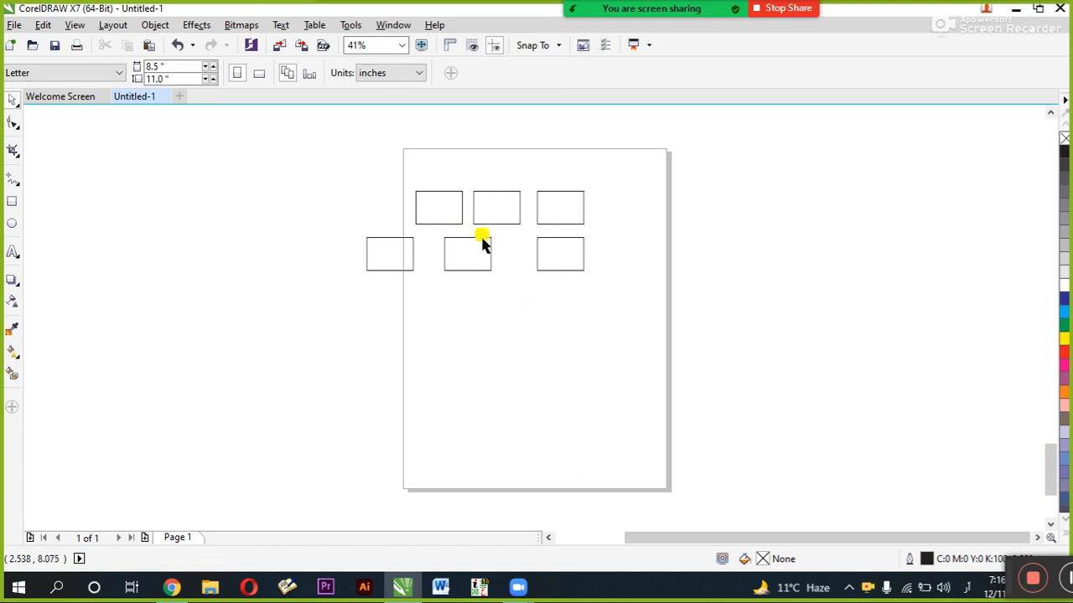
Step: Cut the first rectangle of the upper row and paste it onto a new second page
click(489, 192)
click(423, 189)
drag(449, 201, 438, 221)
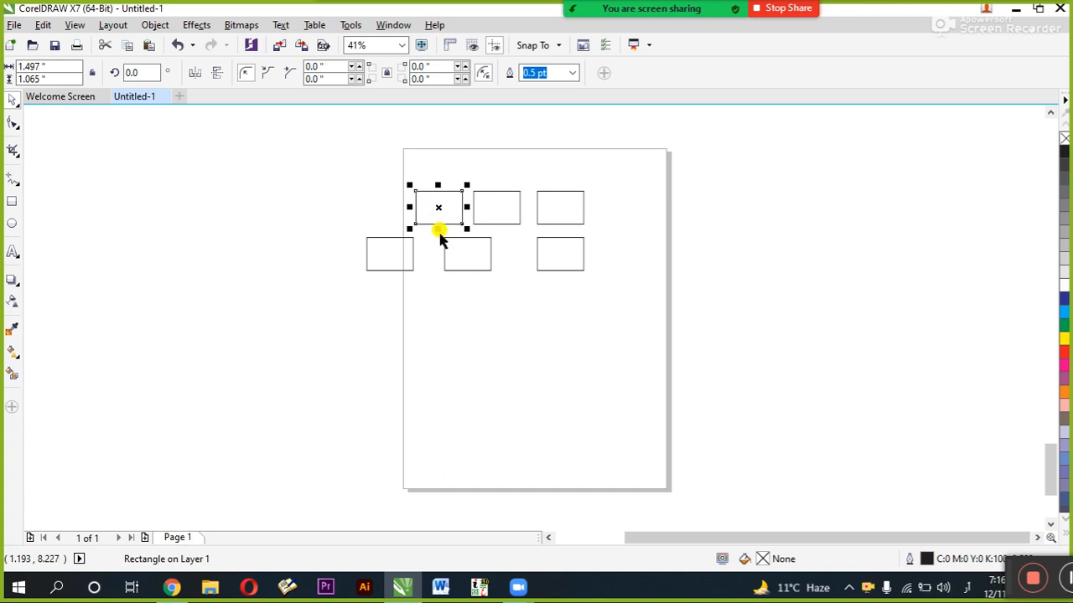
key(Delete)
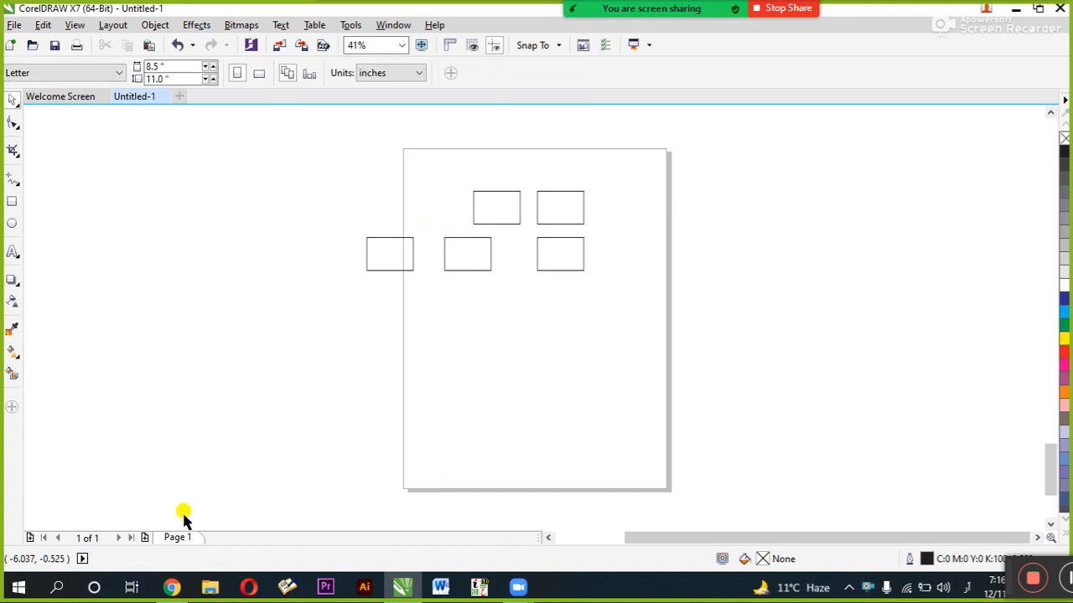
click(140, 538)
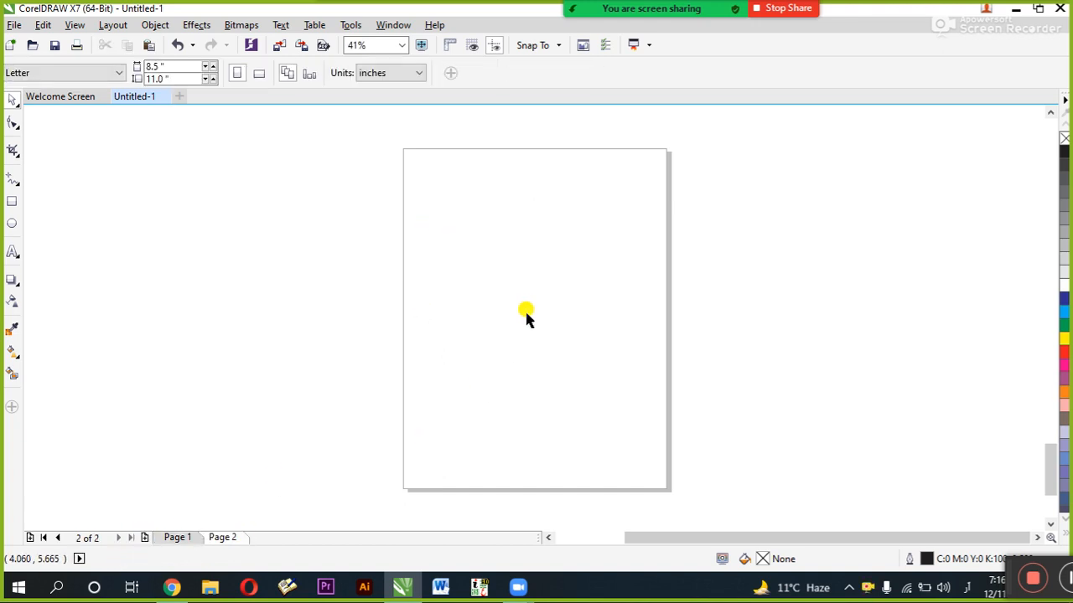
key(ctrl+v)
click(400, 319)
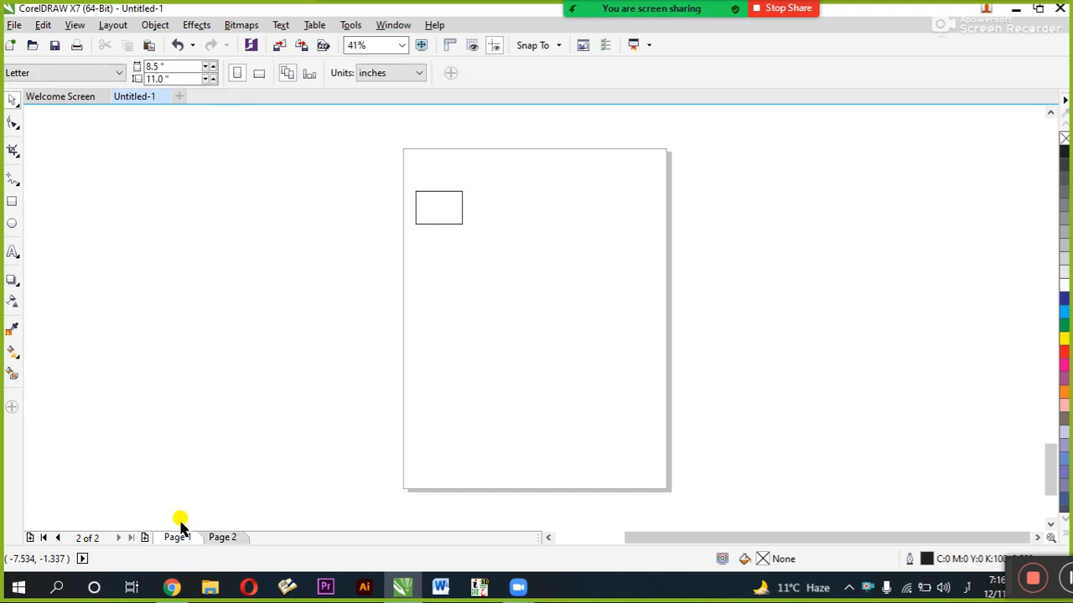
Step: Compare page 1 and page 2 to check where the cut rectangle went
click(177, 537)
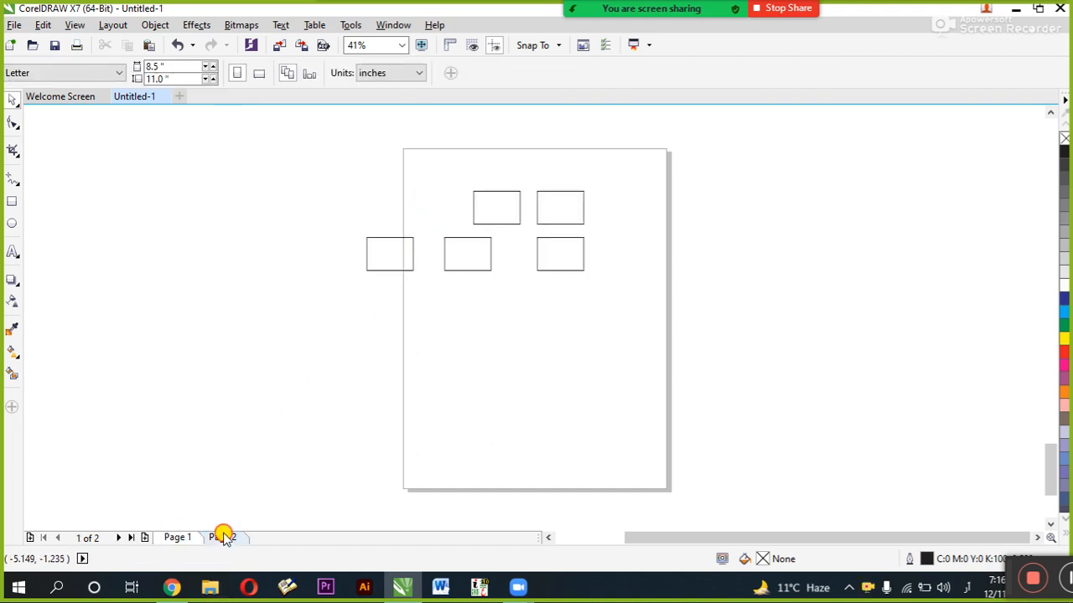
click(222, 537)
click(436, 211)
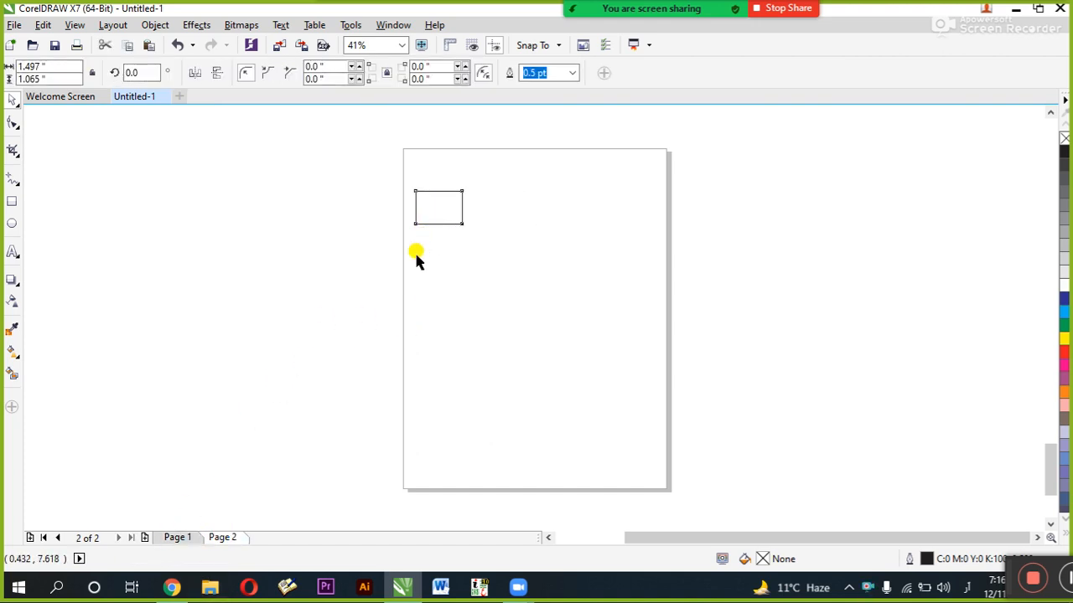
click(408, 302)
click(186, 537)
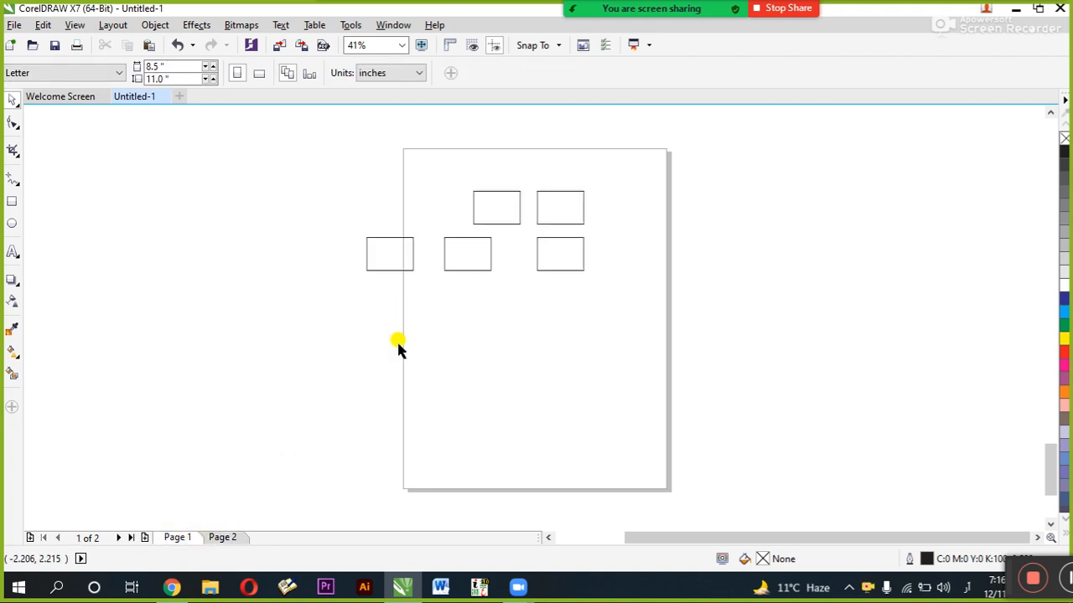
drag(436, 223, 436, 224)
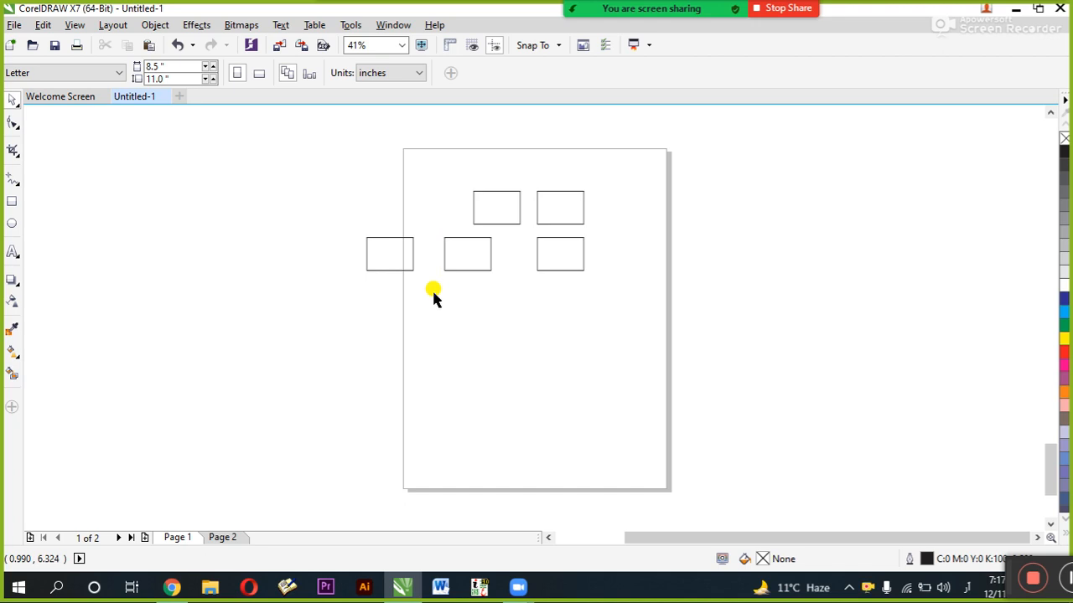
Step: Copy the left rectangle of page 1's upper row and paste it onto page 2
click(495, 220)
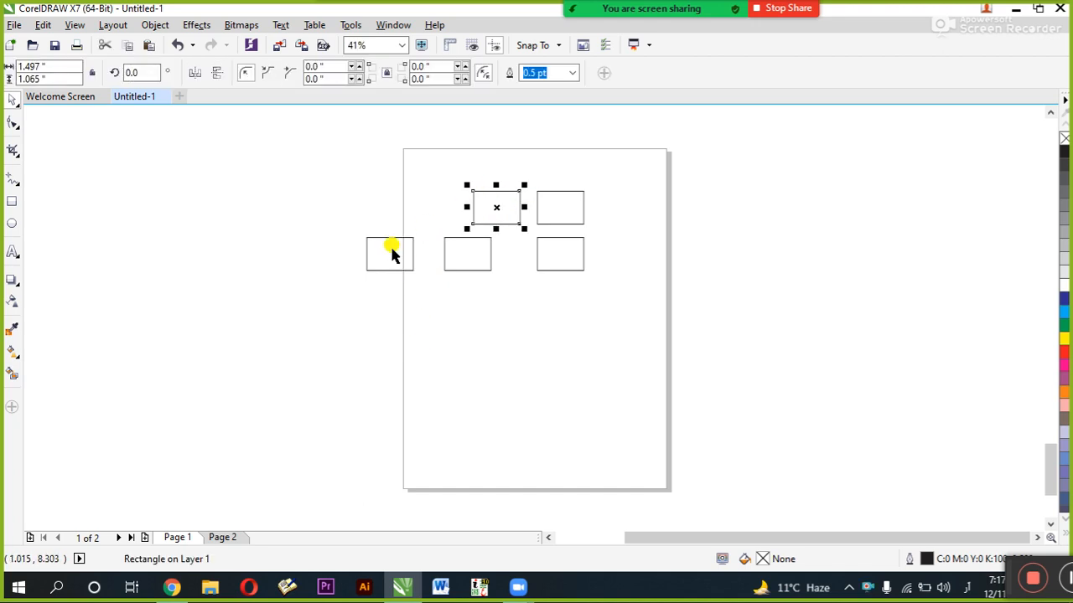
click(43, 24)
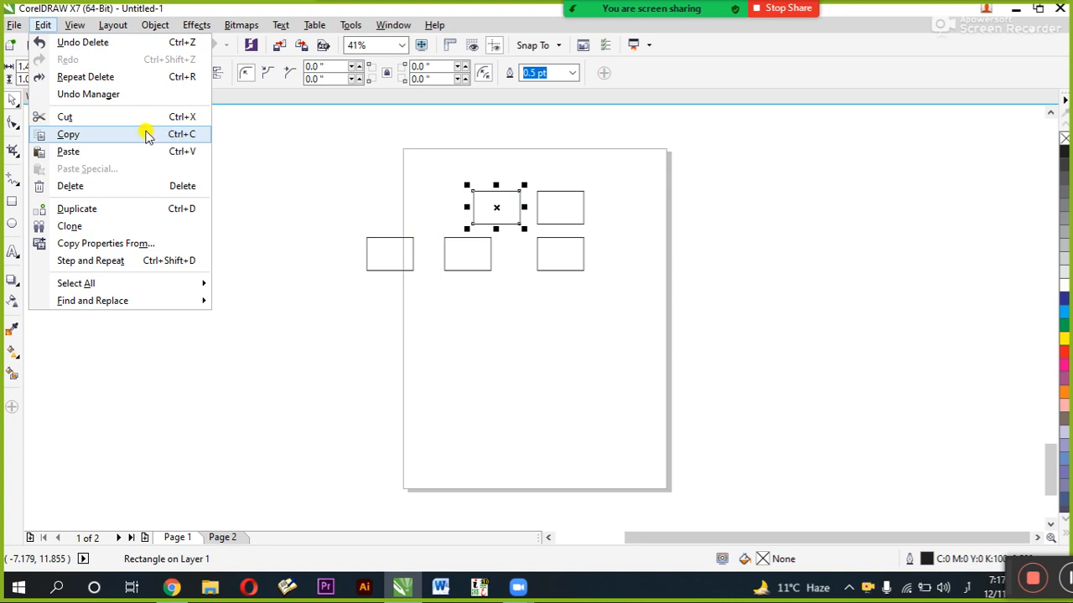
click(456, 145)
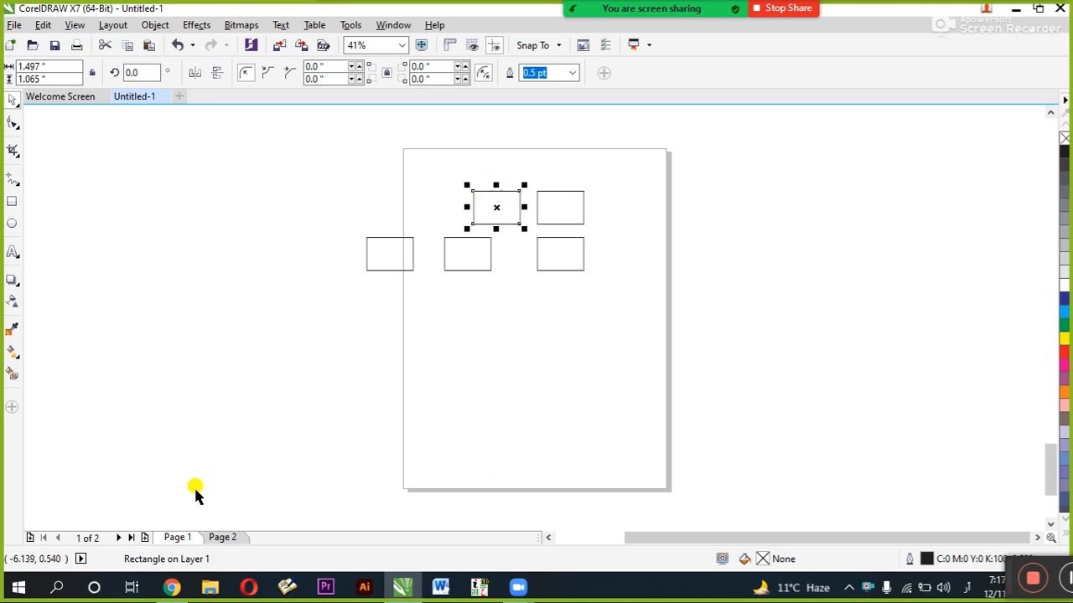
click(223, 537)
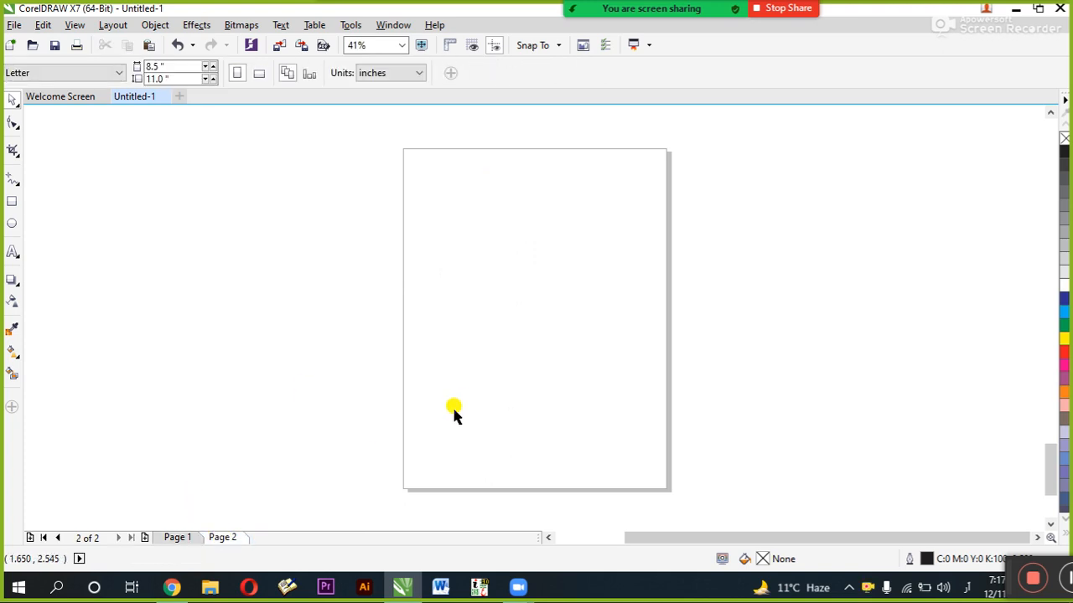
key(ctrl+v)
click(189, 536)
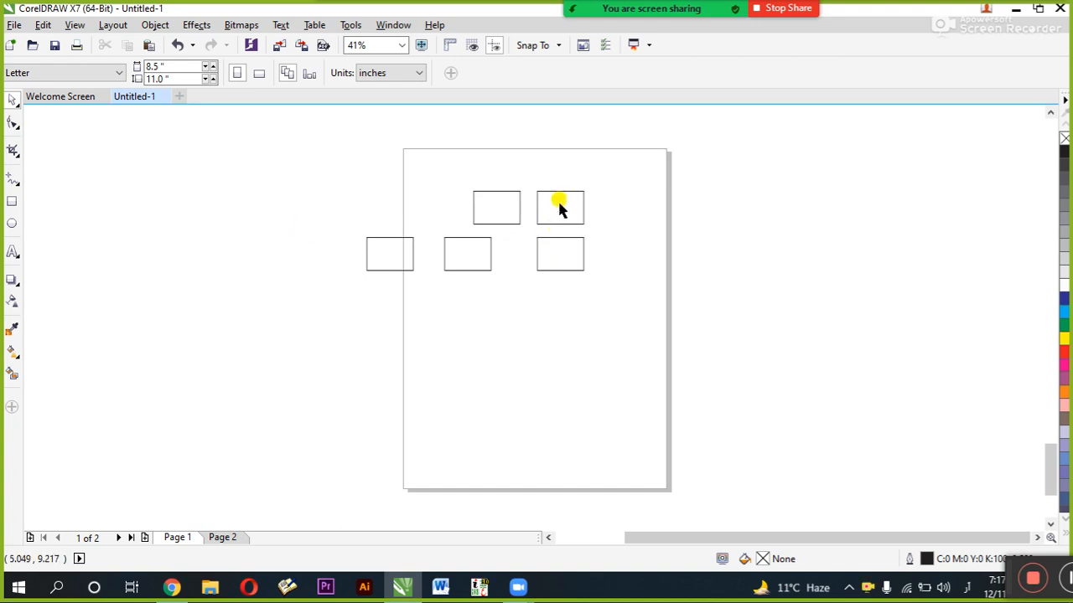
click(43, 24)
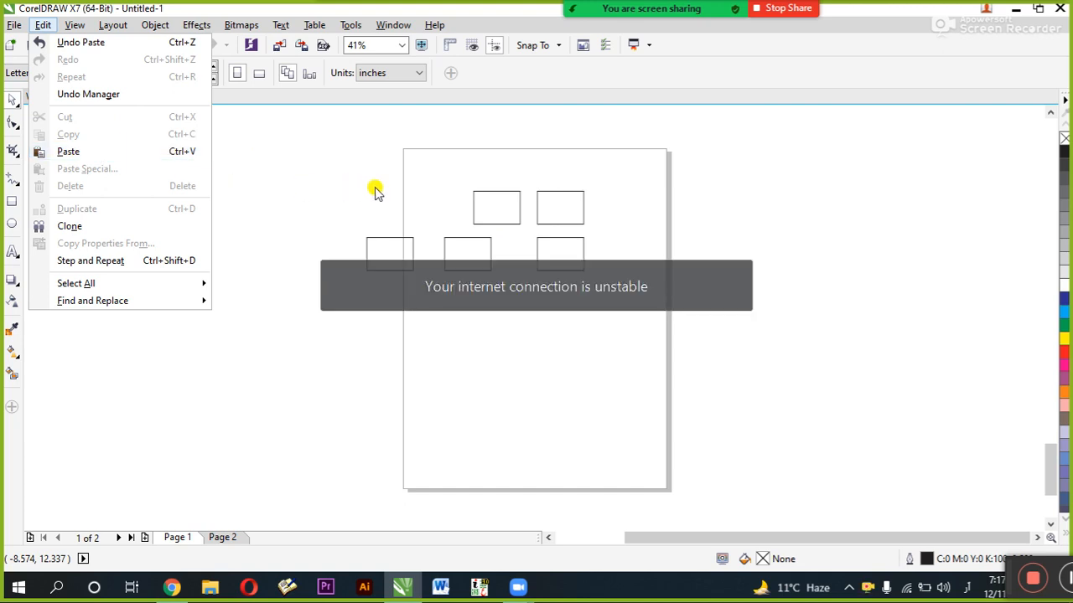
click(486, 201)
click(405, 171)
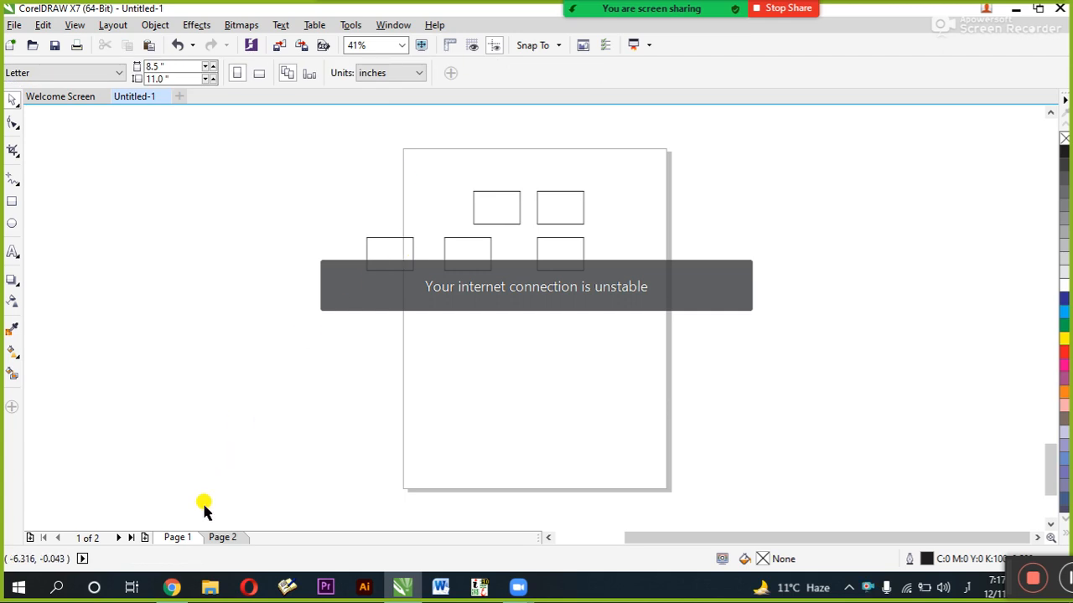
Step: Delete the pasted rectangle on page 2 and bring it back
click(222, 537)
click(489, 206)
key(Delete)
key(ctrl+z)
click(491, 265)
key(Tab)
click(484, 247)
click(490, 207)
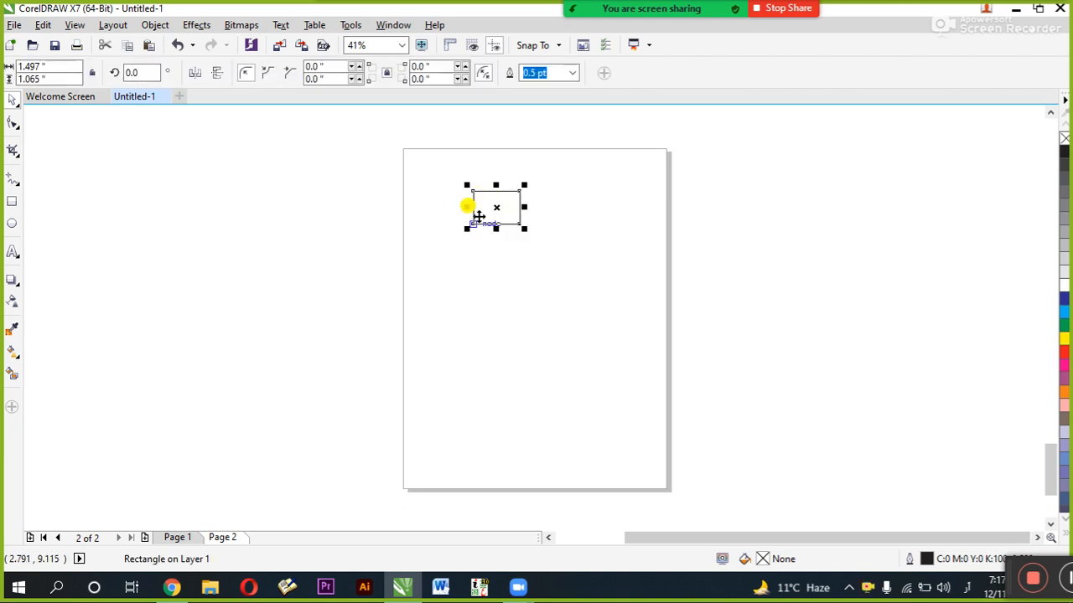
click(417, 313)
Step: On page 1, delete the left rectangle of the upper row, undo the deletion, and delete it again
click(186, 537)
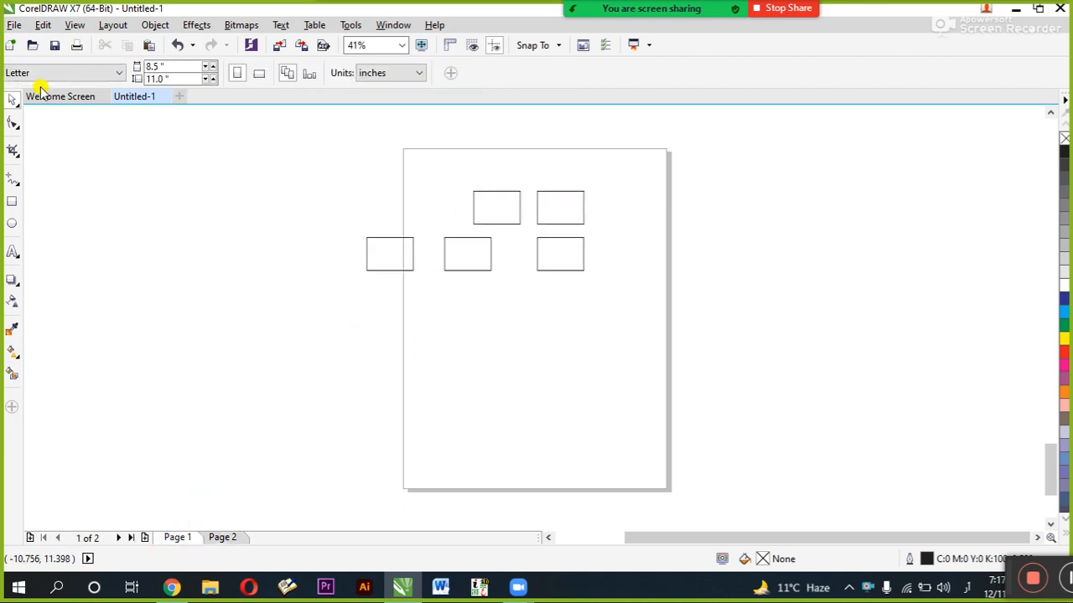
click(74, 26)
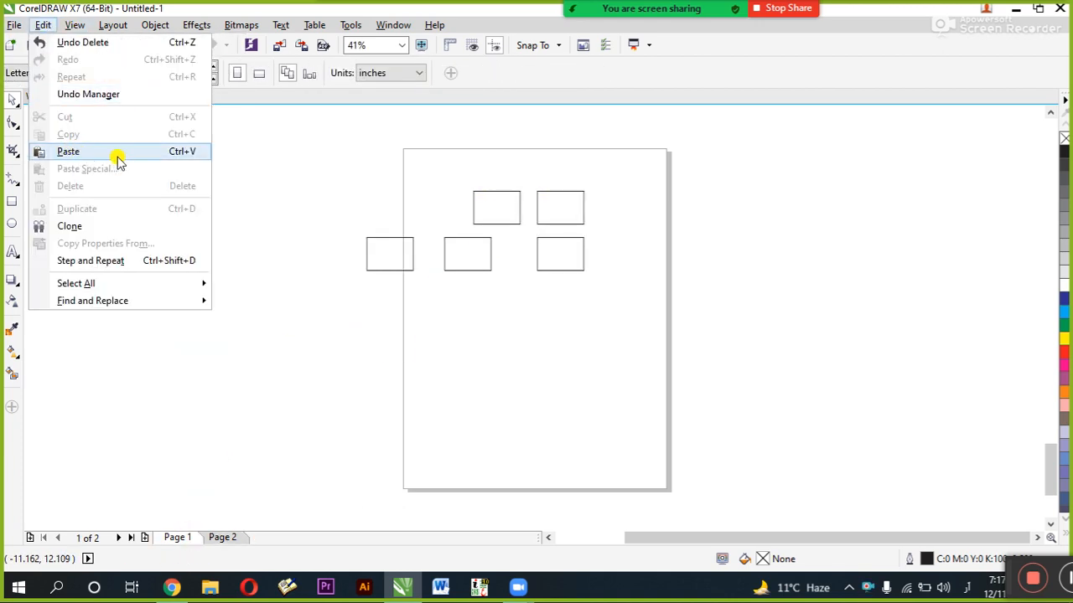
click(485, 203)
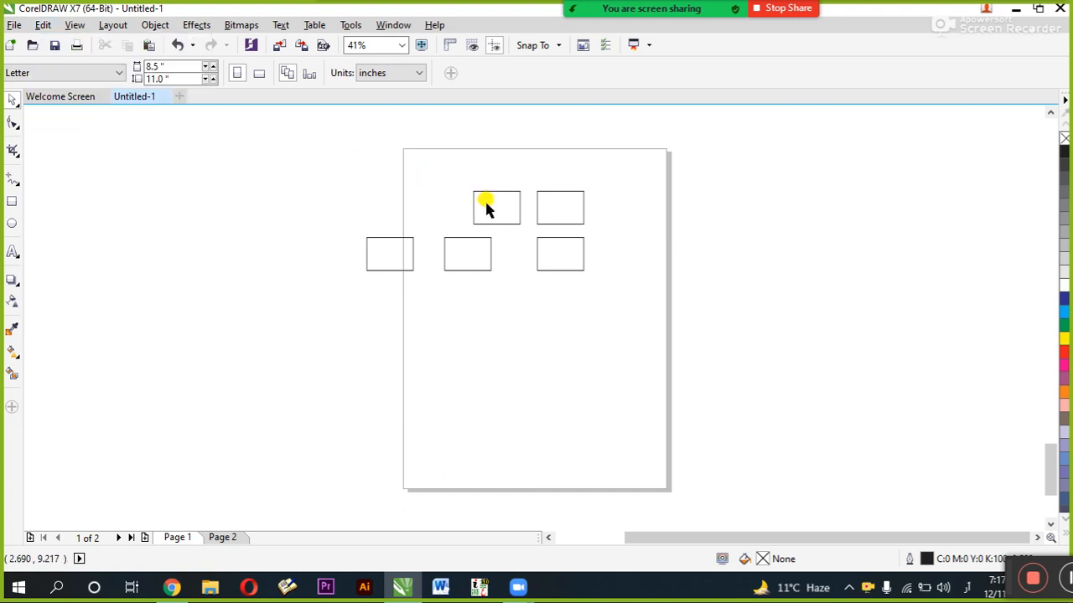
click(493, 207)
key(Delete)
key(ctrl+z)
click(445, 196)
click(480, 202)
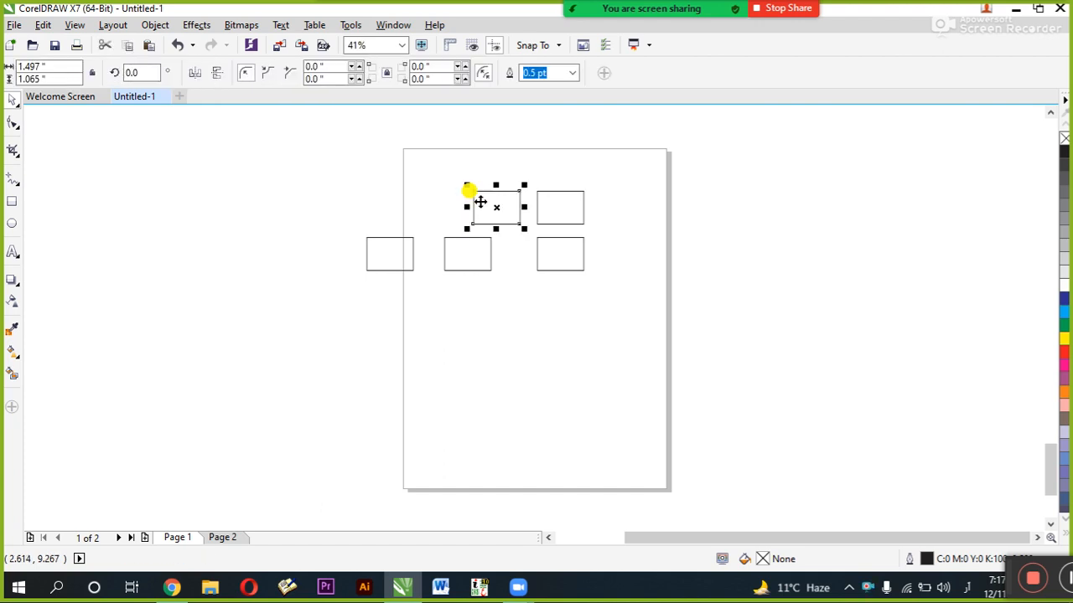
key(Delete)
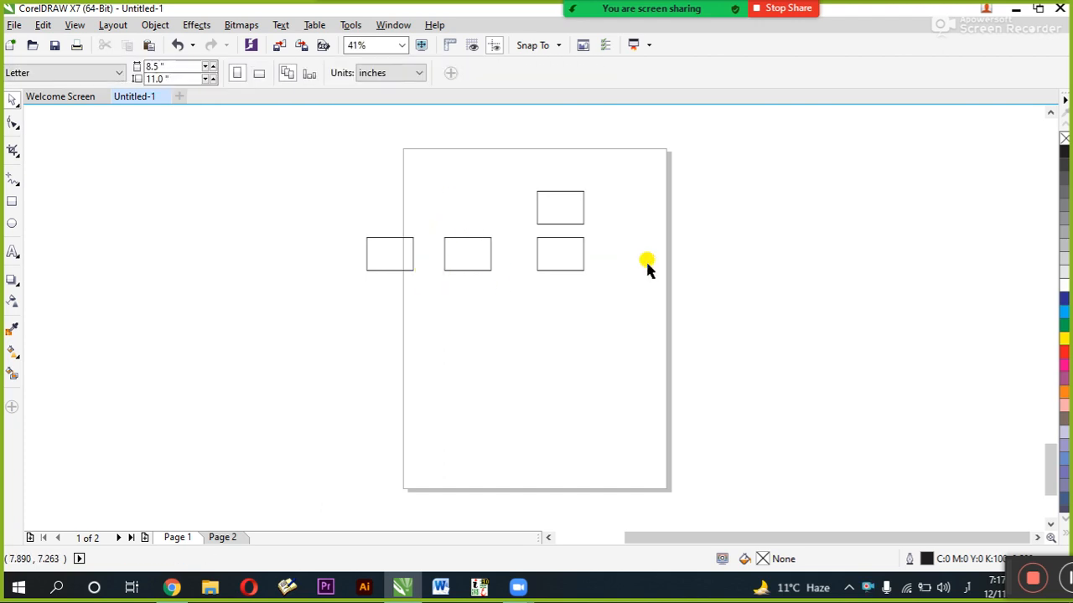
Step: Delete the remaining rectangle on page 2
click(222, 536)
click(486, 210)
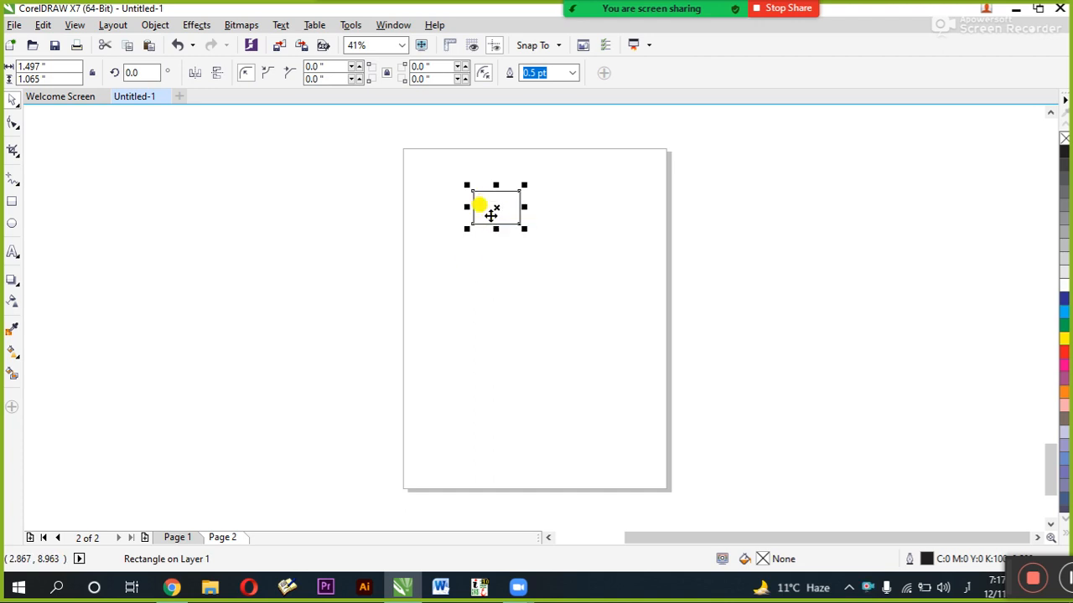
click(489, 220)
click(484, 212)
key(Delete)
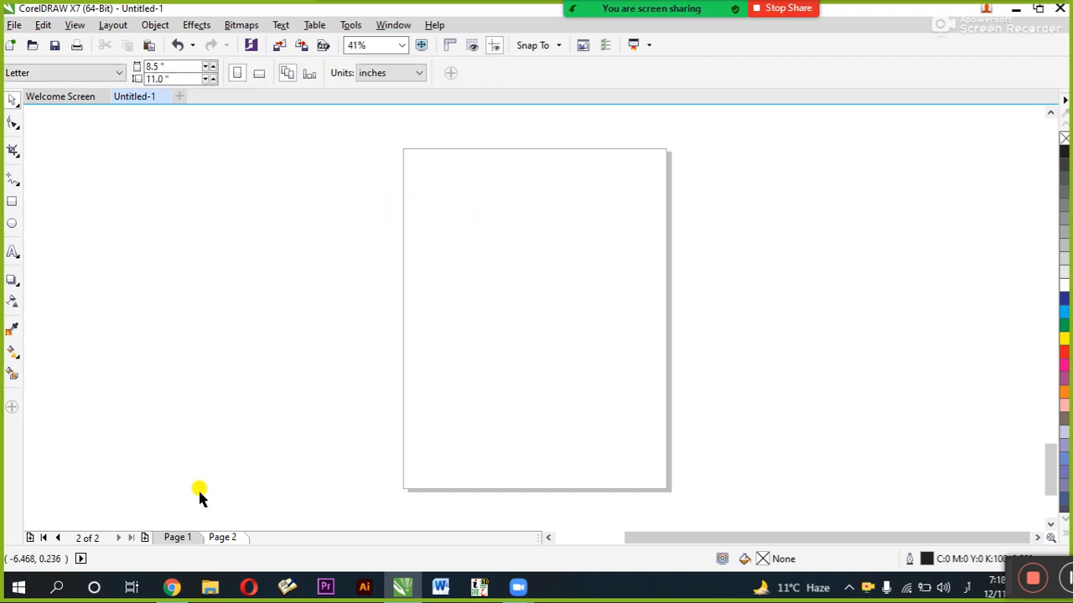
click(42, 26)
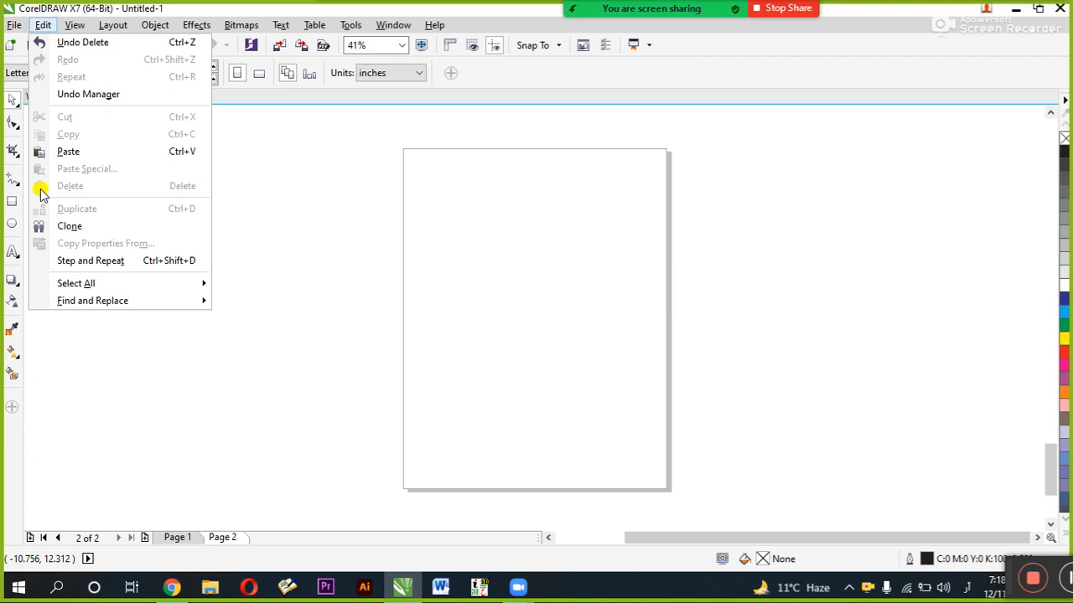
click(331, 239)
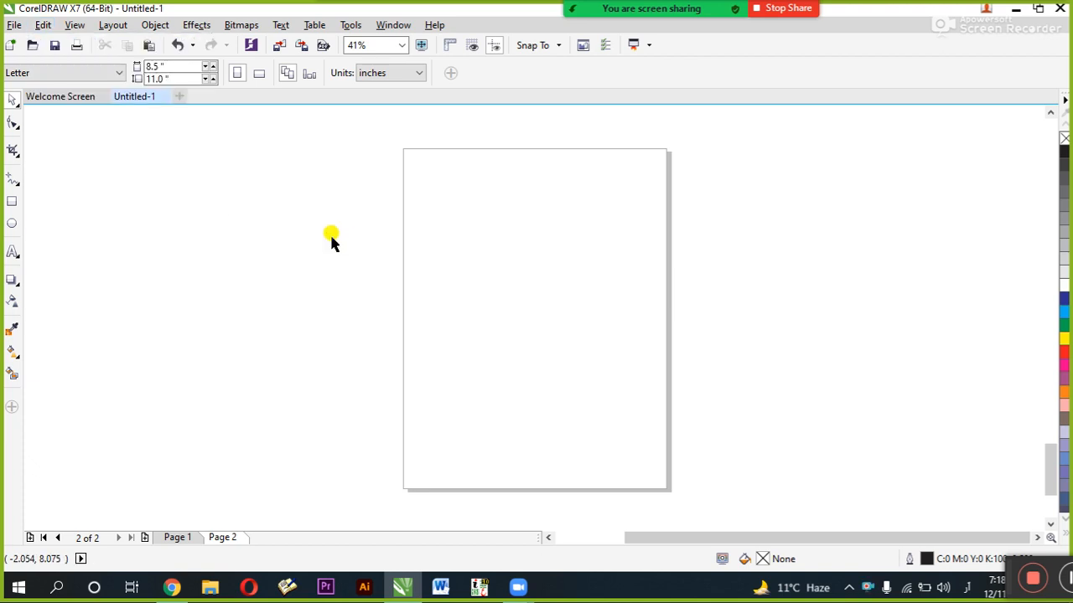
Step: Draw a rectangle about 2.943 by 2.106 inches left of page 2 and place two copies on the page, one below the other
click(13, 205)
mouse_move(280, 167)
mouse_down()
mouse_move(426, 346)
mouse_move(318, 209)
mouse_move(330, 187)
mouse_move(374, 203)
mouse_move(371, 231)
mouse_up()
mouse_move(320, 195)
mouse_down()
mouse_move(469, 226)
mouse_move(500, 197)
mouse_up()
drag(500, 197, 494, 293)
right_click(495, 293)
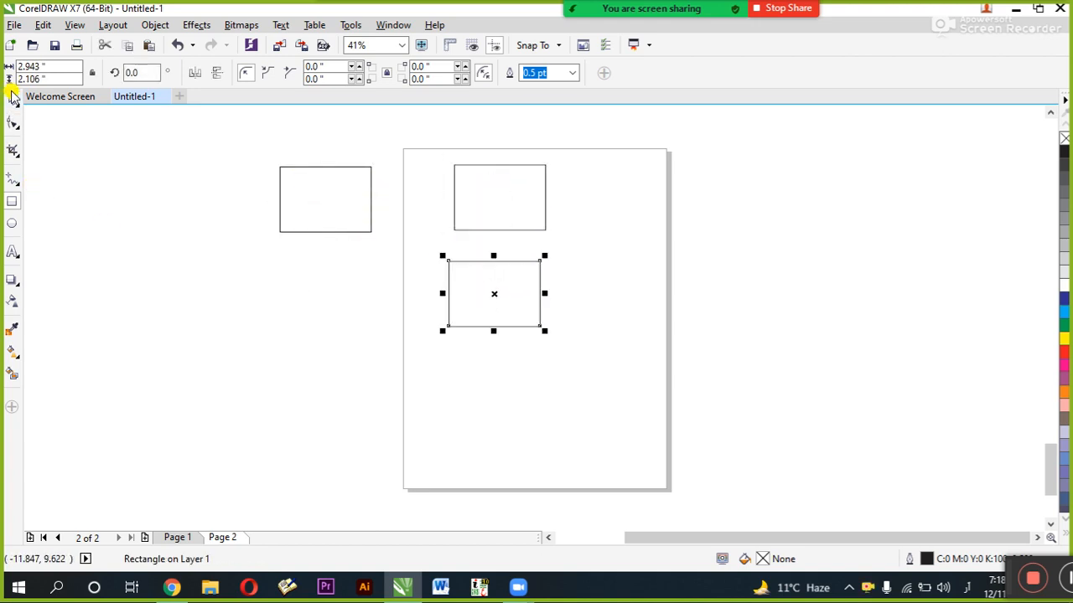
Step: Add the artistic text "شلرنلرلرنلر" left of the page and move it just below the off-page rectangle
click(21, 257)
click(227, 317)
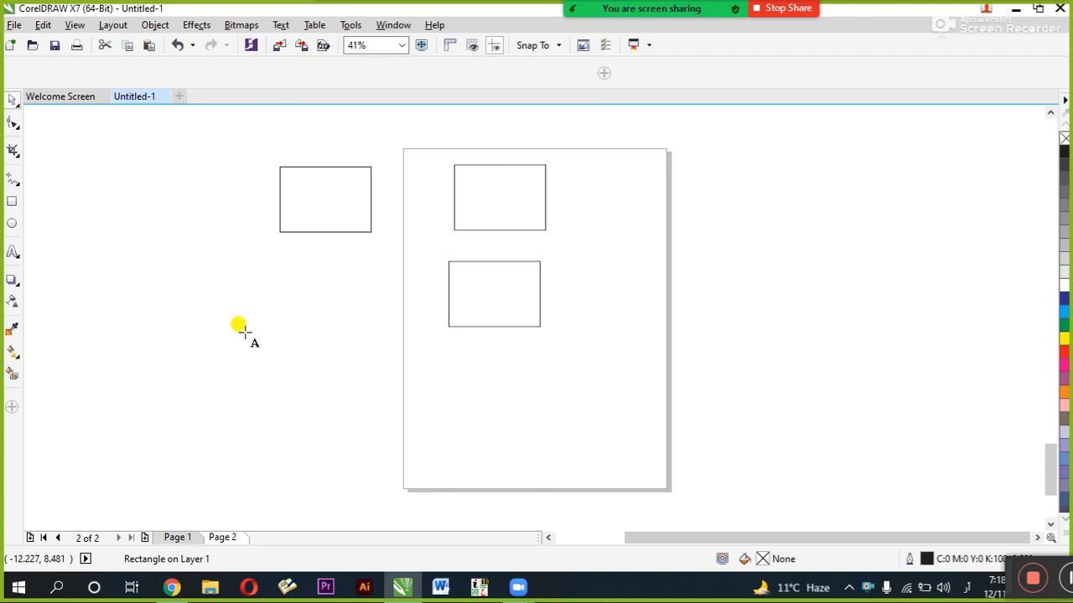
text(شاشاشاشا)
click(13, 101)
drag(233, 327, 378, 288)
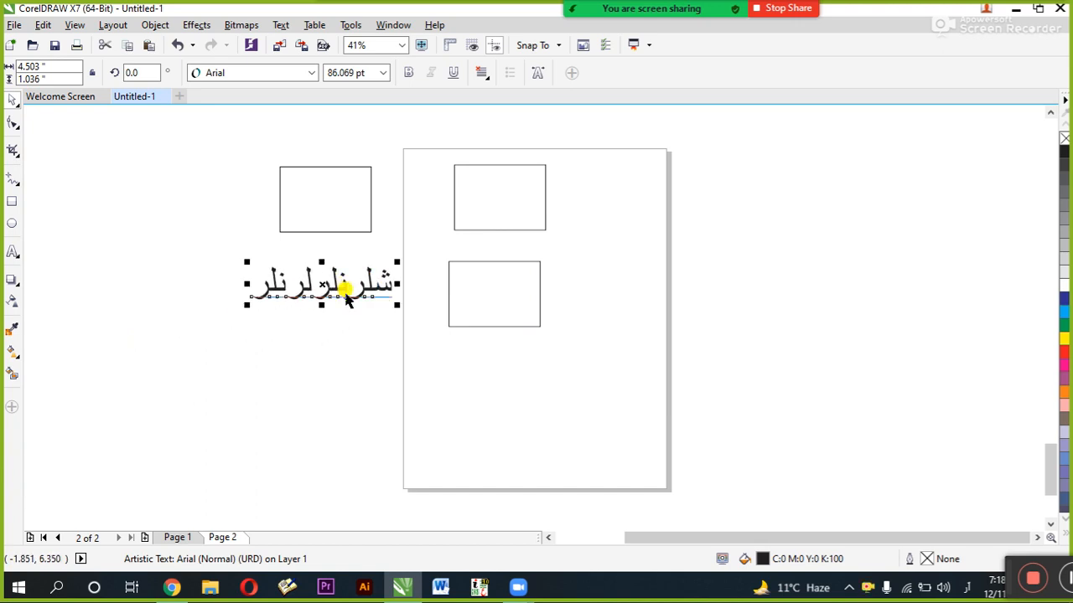
Step: Delete the lower rectangle on the page and undo the deletion
click(345, 354)
click(379, 290)
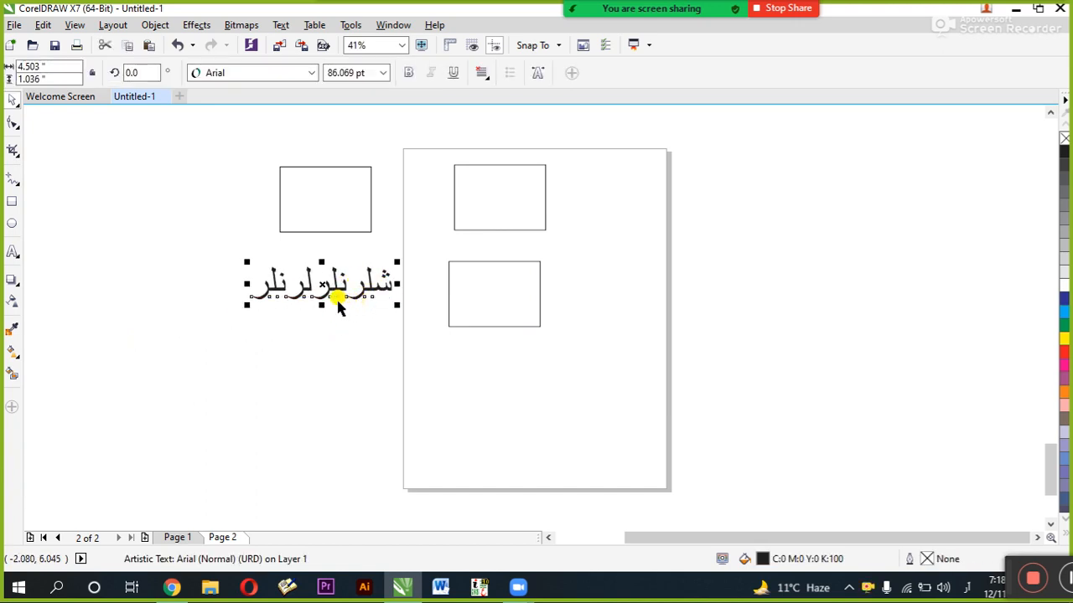
click(476, 309)
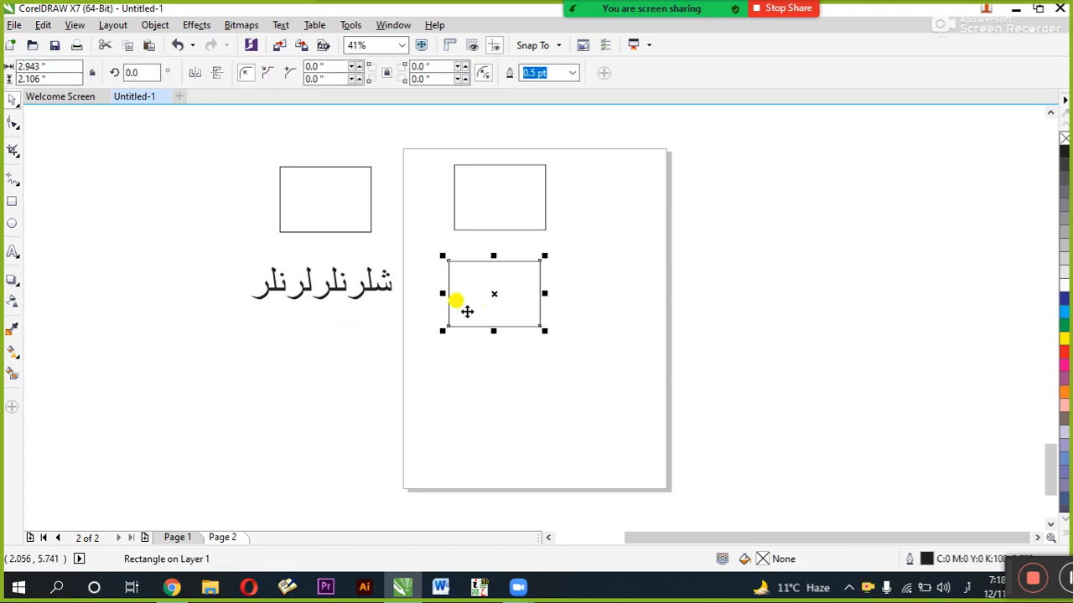
click(484, 216)
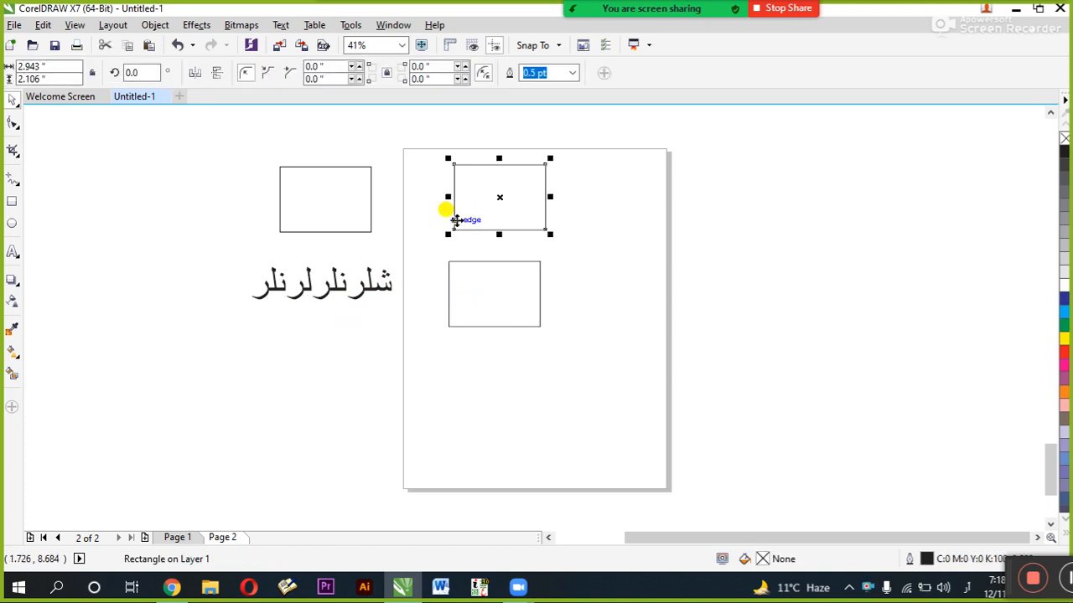
click(476, 359)
drag(596, 251, 431, 352)
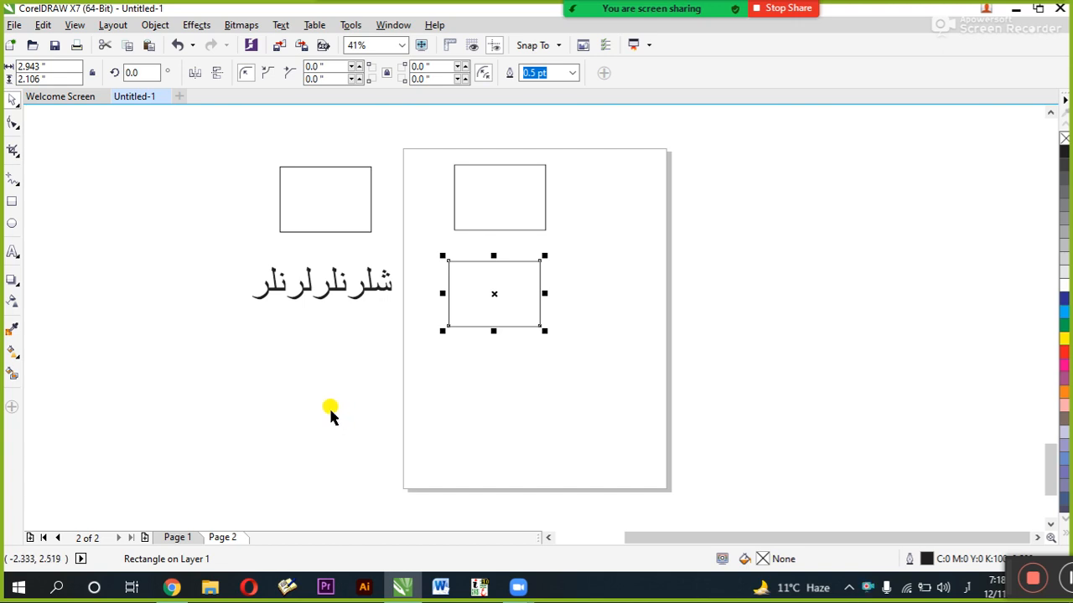
key(Delete)
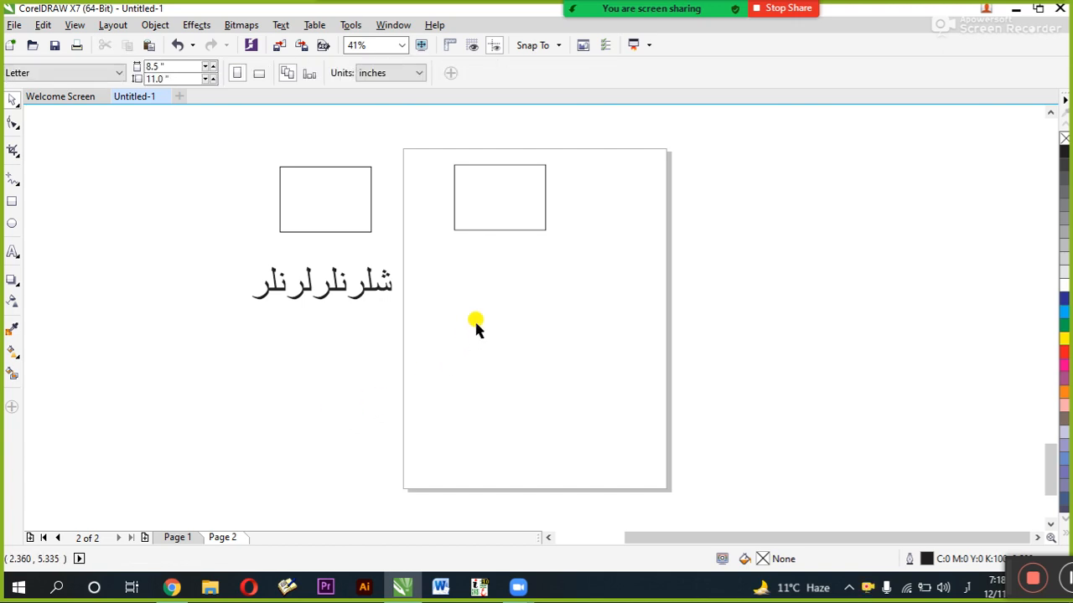
key(ctrl+z)
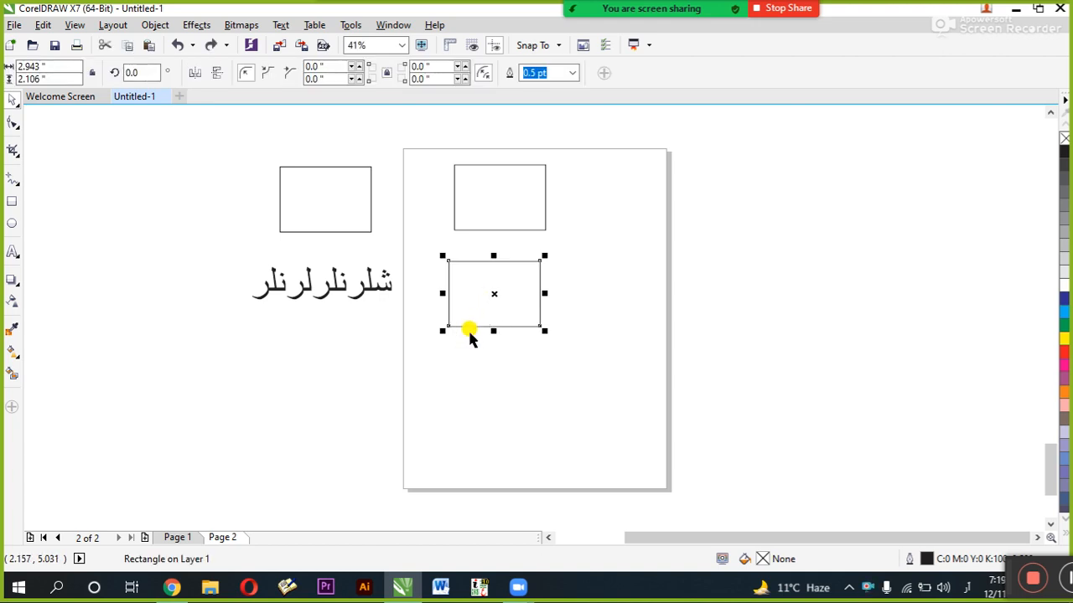
Step: Delete the lower rectangle on the page twice more, undoing the deletion each time
key(ctrl+d)
click(557, 356)
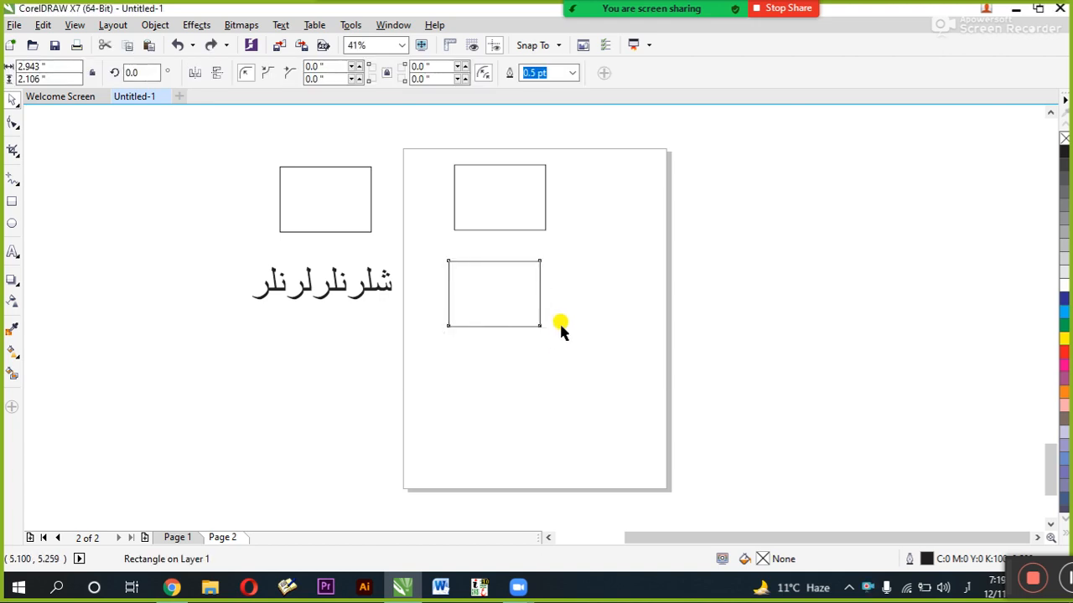
key(Delete)
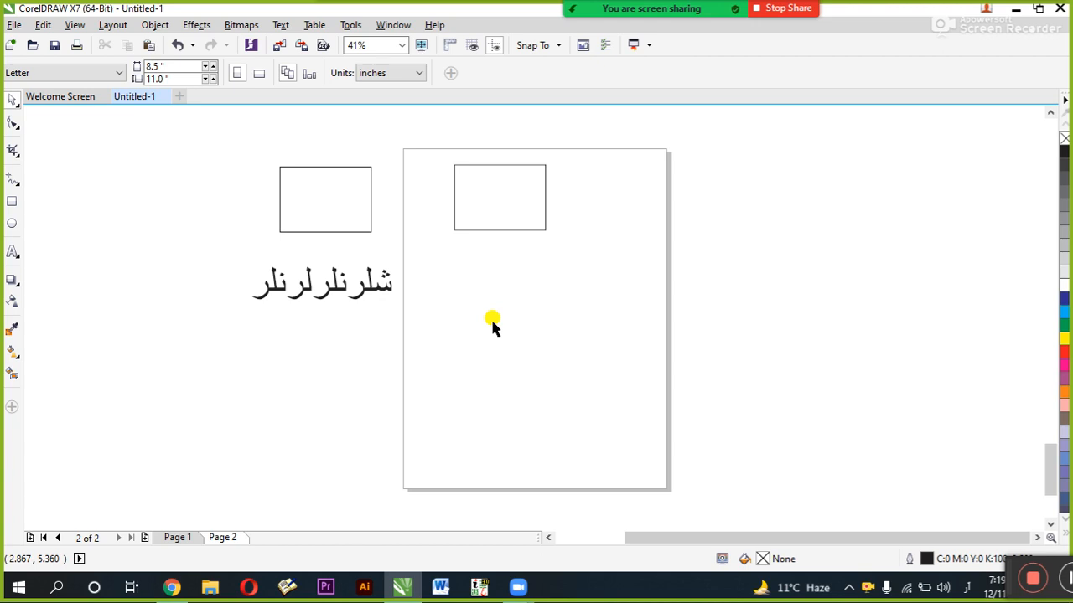
key(ctrl+z)
click(43, 24)
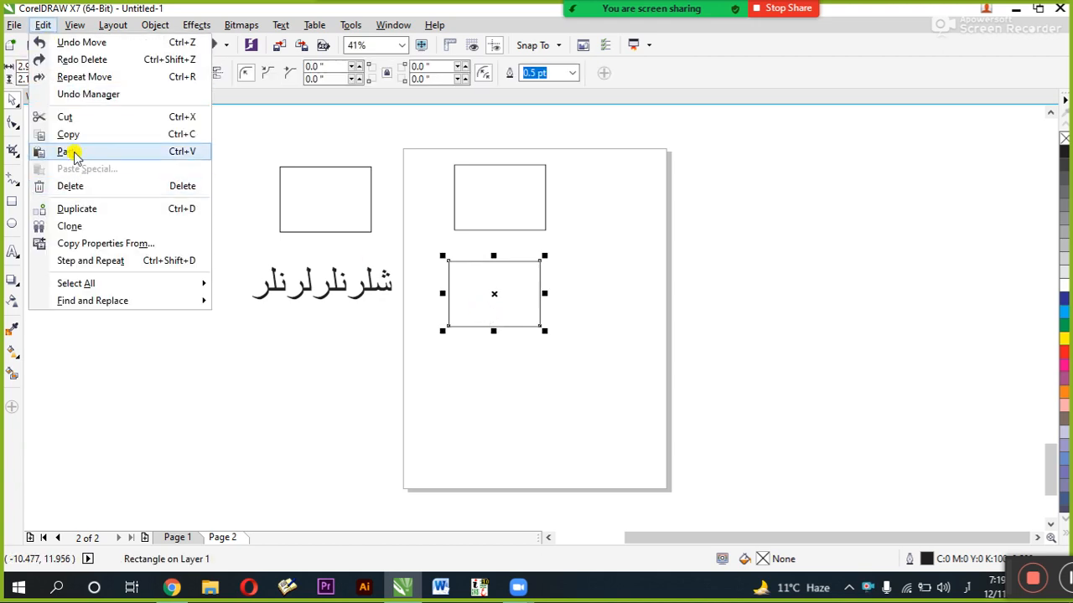
click(72, 187)
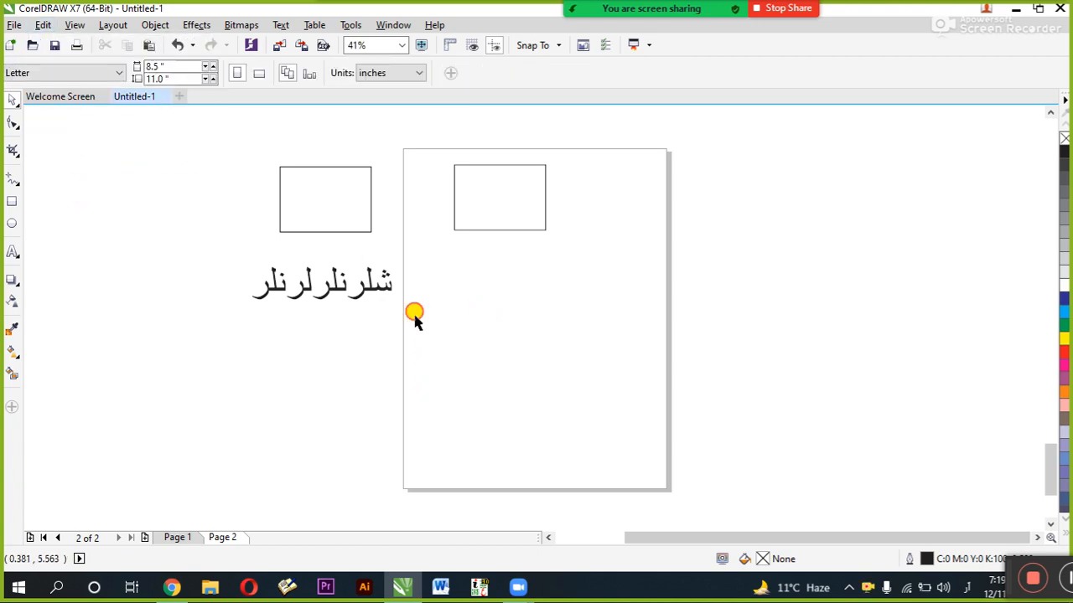
key(ctrl+z)
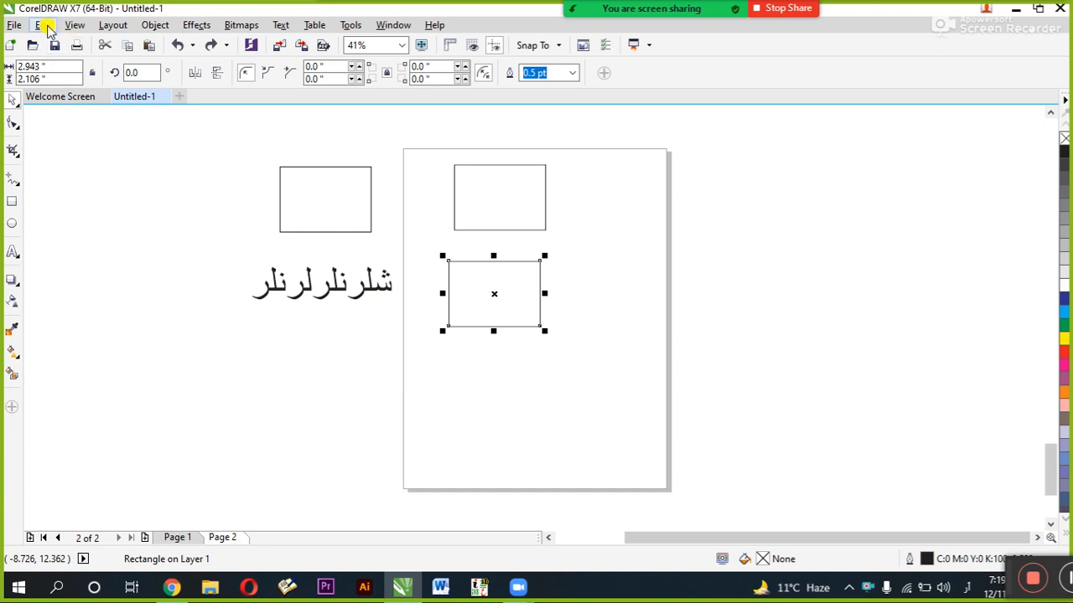
Step: Shrink the lower rectangle on the page to about 1.573 by 1.125 inches and shift it slightly down toward the page's left edge
click(46, 25)
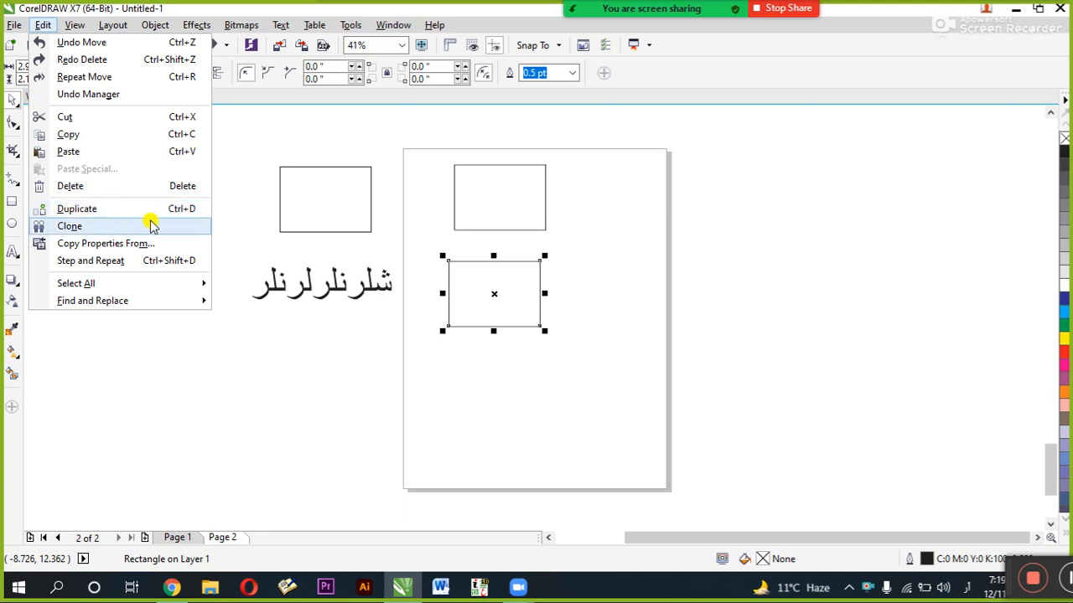
click(511, 426)
drag(471, 308, 391, 311)
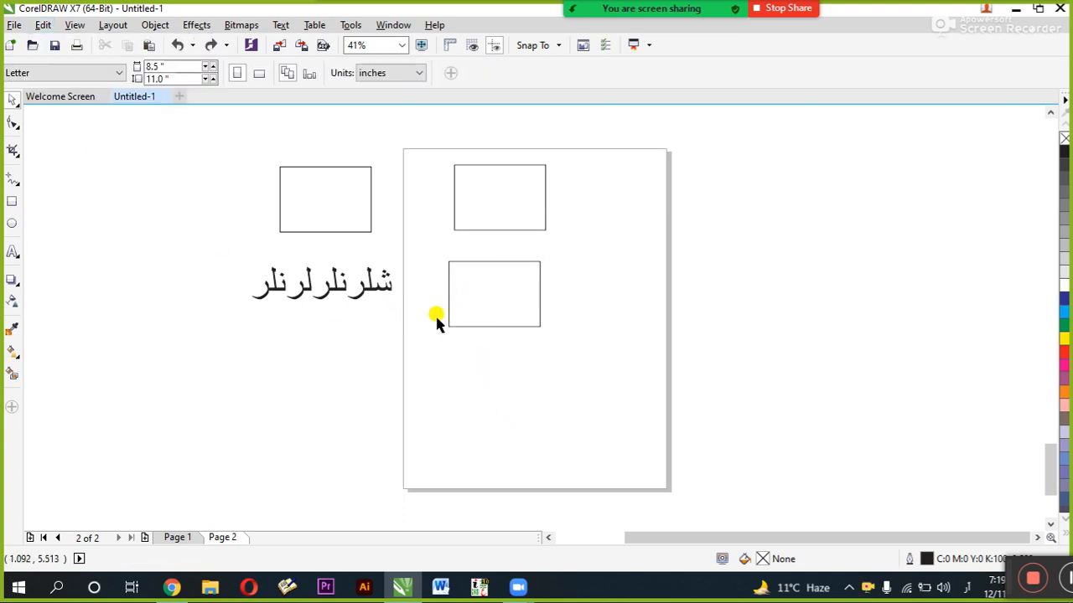
click(485, 316)
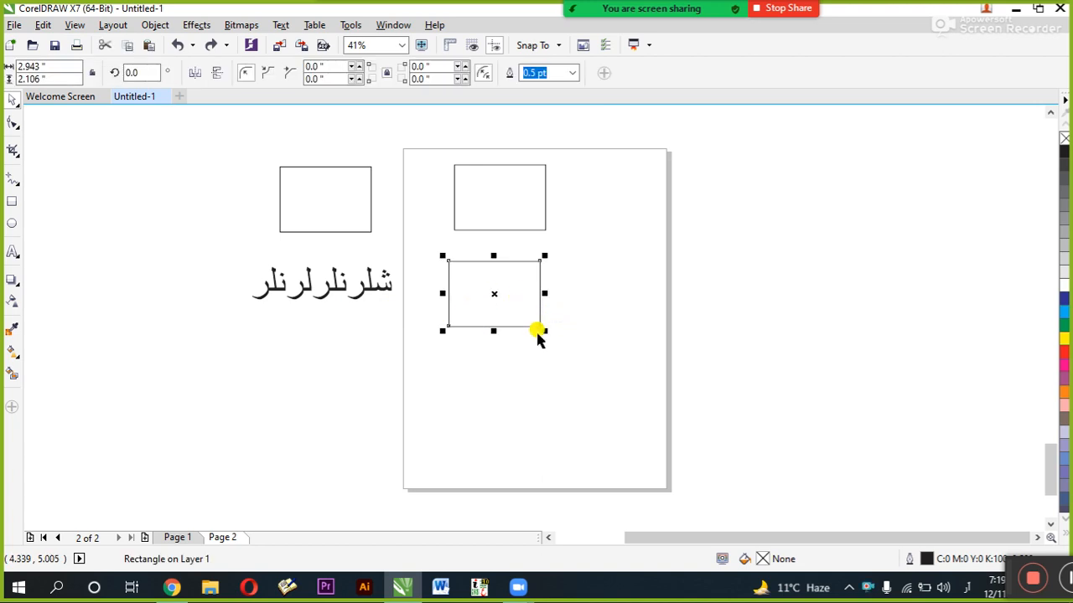
drag(545, 330, 456, 328)
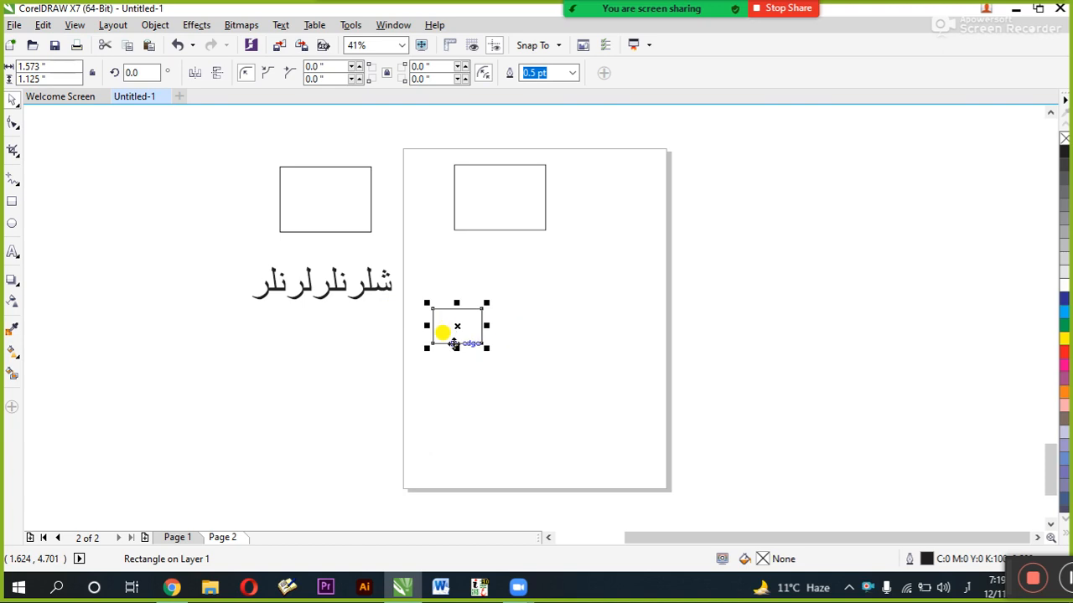
Step: Delete the two large rectangles and the text, and move the small rectangle up toward the top of the page
drag(190, 336, 645, 138)
key(Delete)
drag(455, 310, 455, 216)
Step: Round all four corners of the small rectangle with the Shape tool to a radius of about 0.242 inches
click(462, 222)
key(F4)
scroll(426, 248, down, 1)
scroll(426, 248, down, 1)
click(413, 303)
key(F10)
drag(531, 221, 508, 227)
key(space)
Step: Place a copy of the rounded rectangle directly to its right, repeat the copy once, and undo both copies
drag(414, 269, 575, 290)
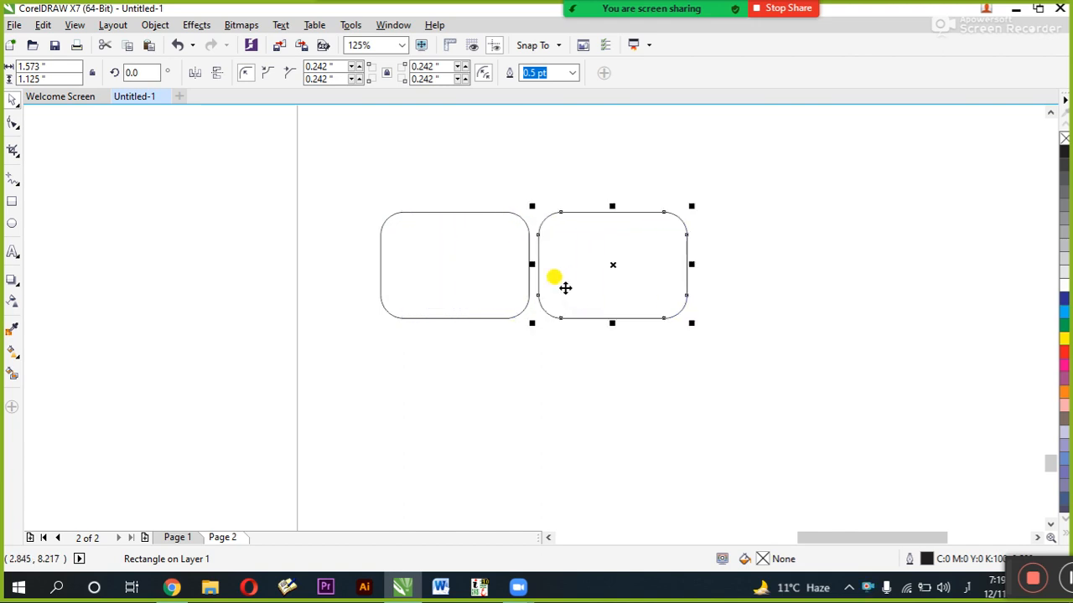
key(ctrl+r)
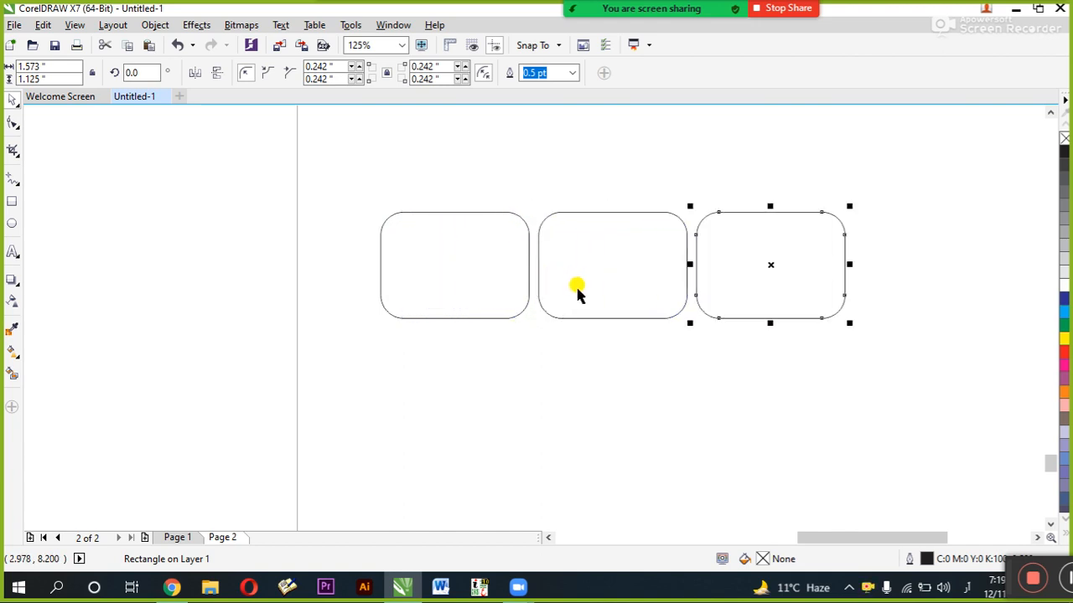
key(ctrl+z)
key(ctrl+z)
Step: Duplicate the rounded rectangle with horizontal and vertical offsets of 0.25 inches, and delete the duplicate
click(485, 265)
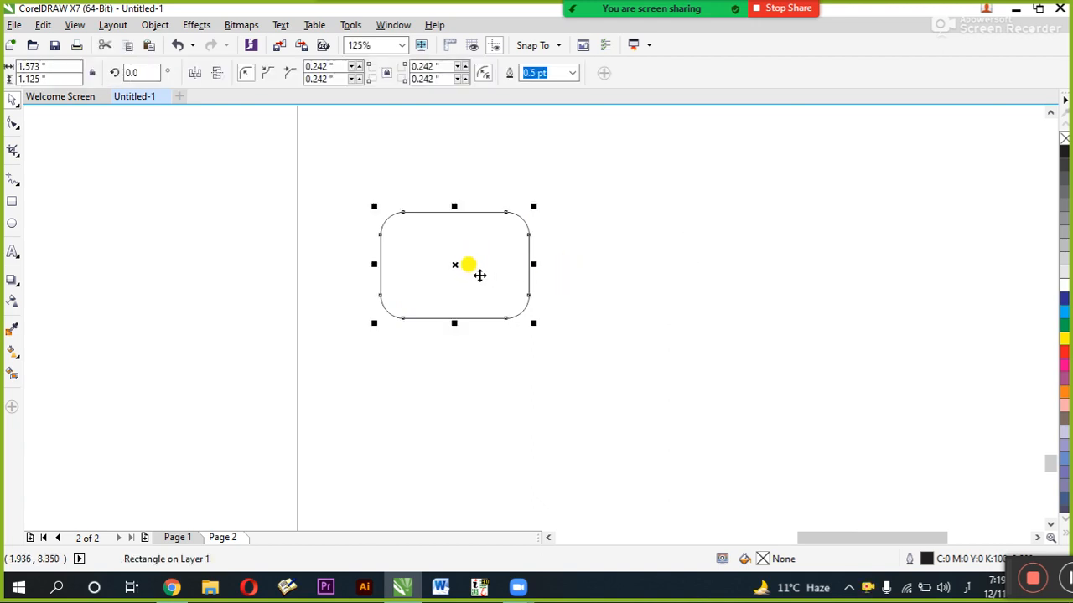
key(ctrl+d)
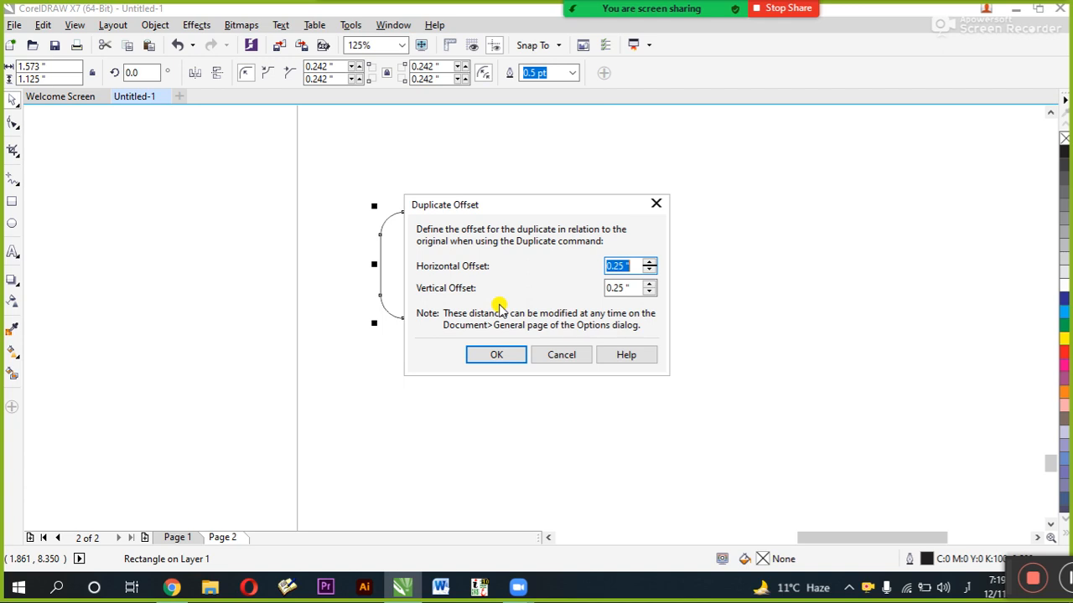
drag(551, 204, 746, 220)
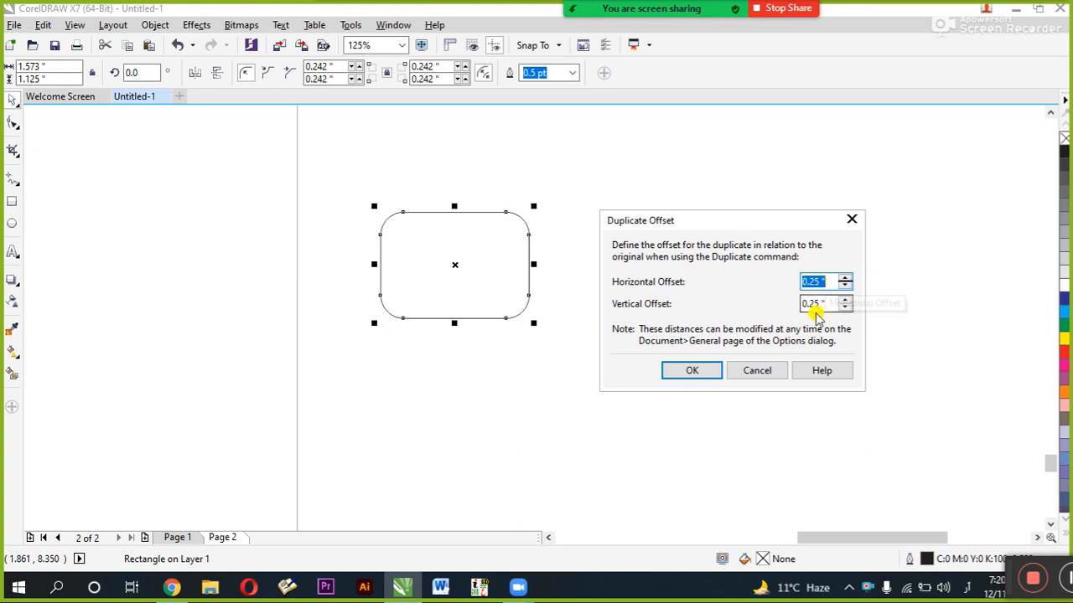
click(687, 372)
click(522, 340)
click(495, 263)
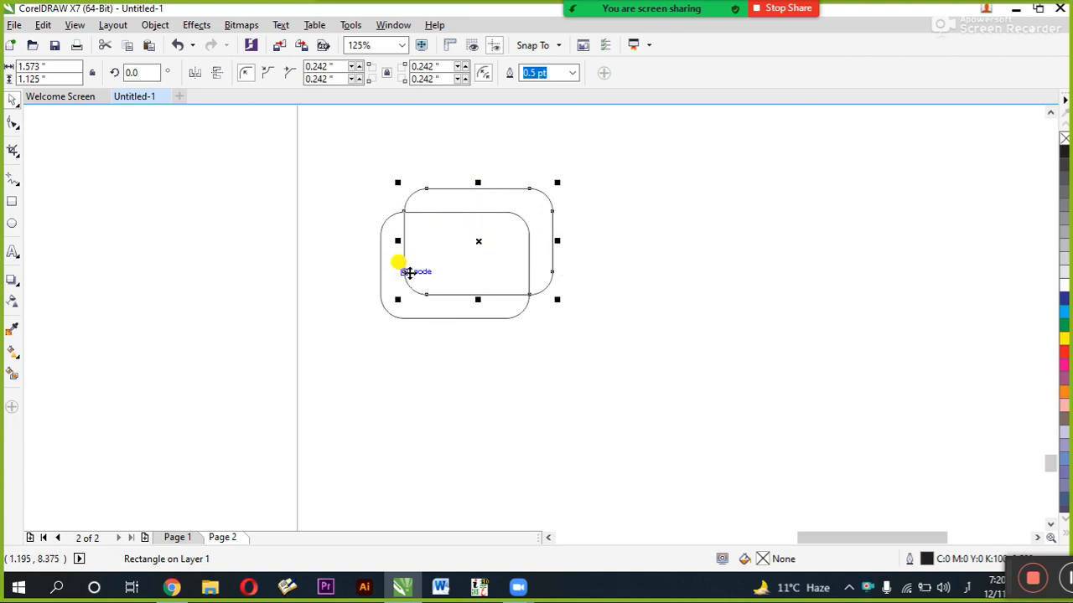
key(Delete)
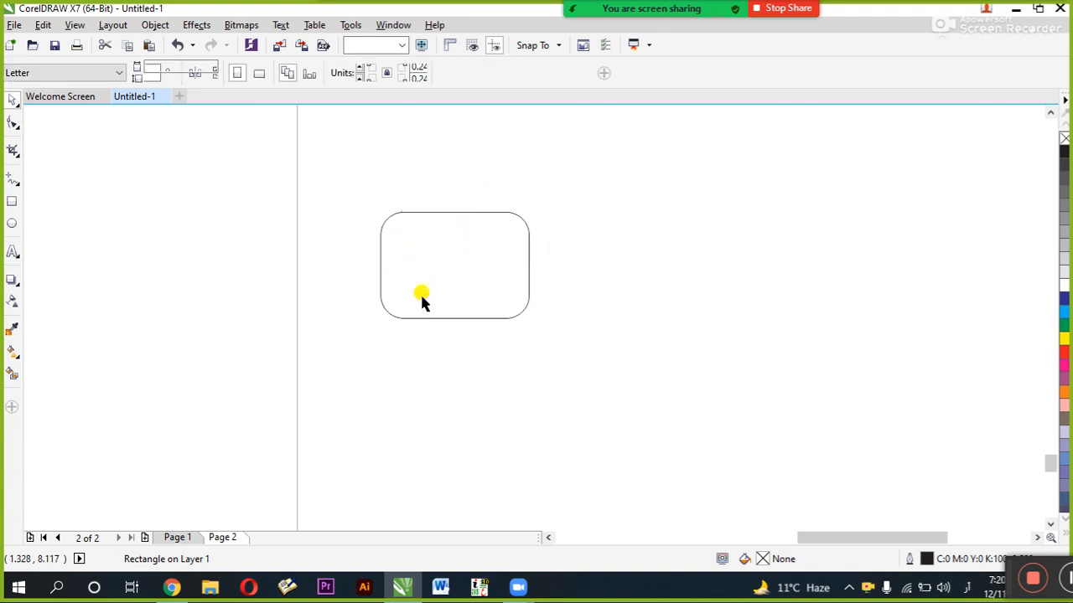
Step: Delete the original rounded rectangle and undo the deletion
click(433, 289)
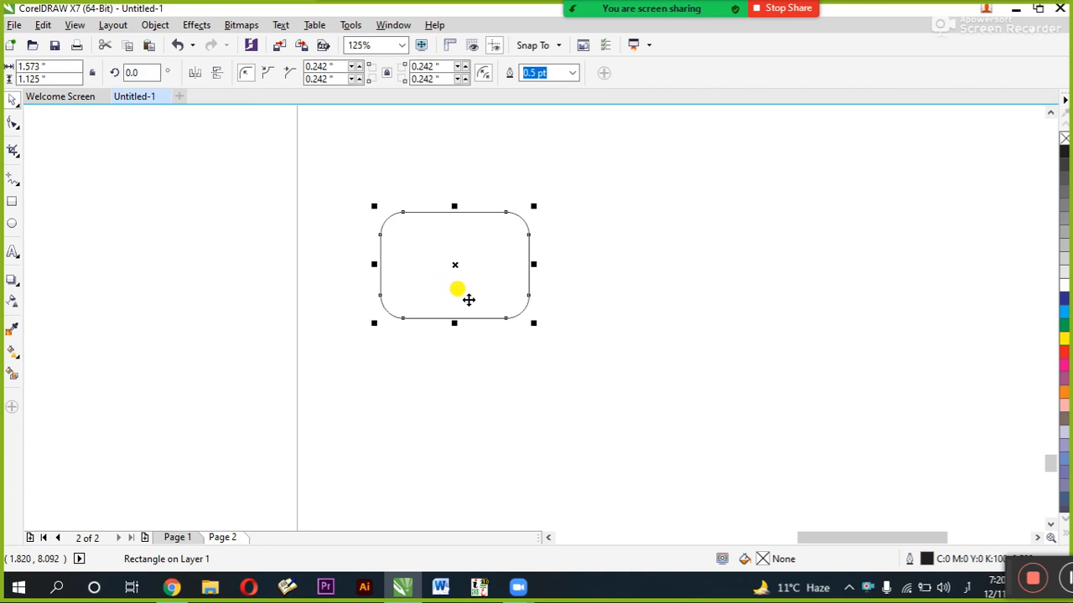
key(Delete)
key(ctrl+z)
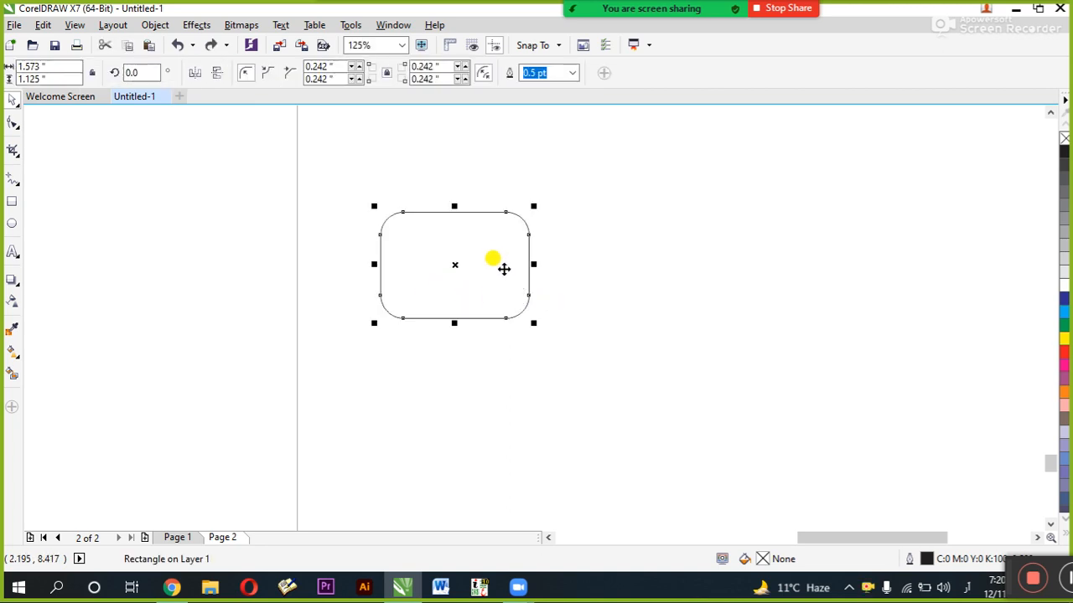
Step: Duplicate the rounded rectangle twice, deleting each duplicate after it is made
key(ctrl+d)
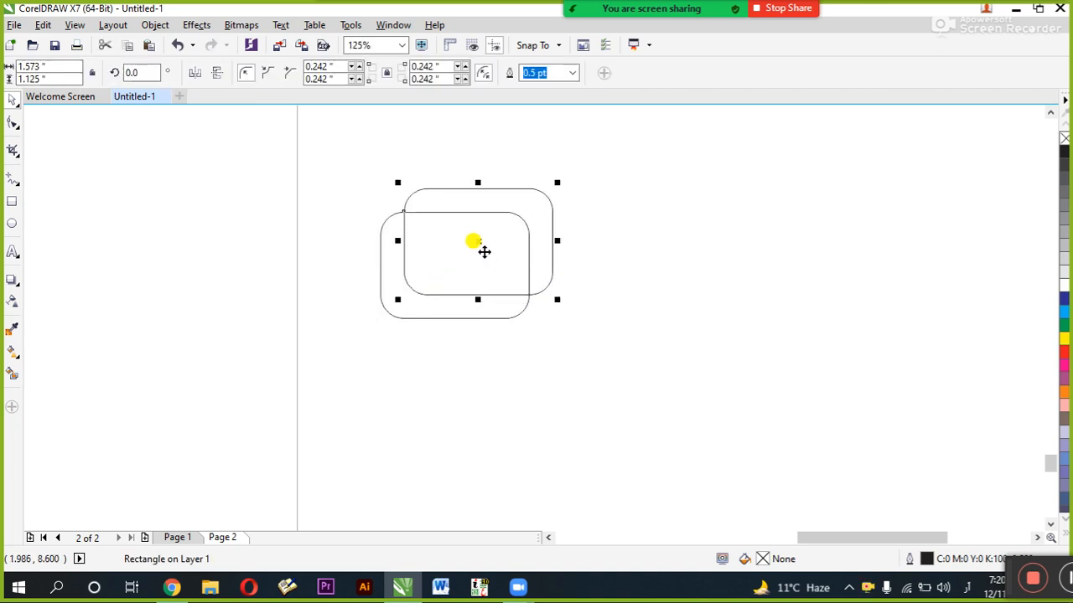
key(Delete)
click(485, 258)
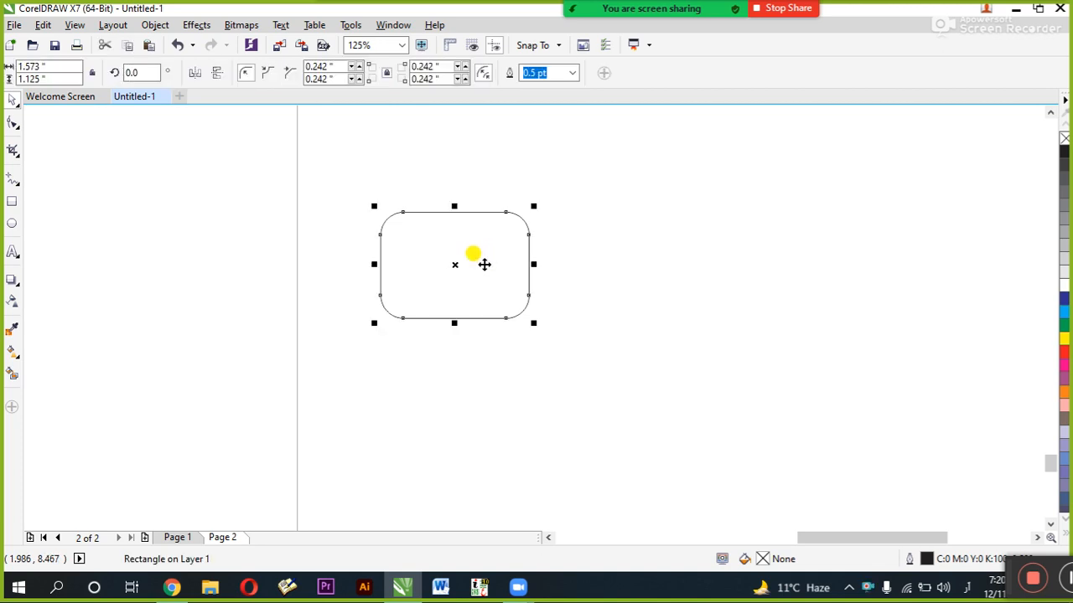
key(ctrl+d)
key(Delete)
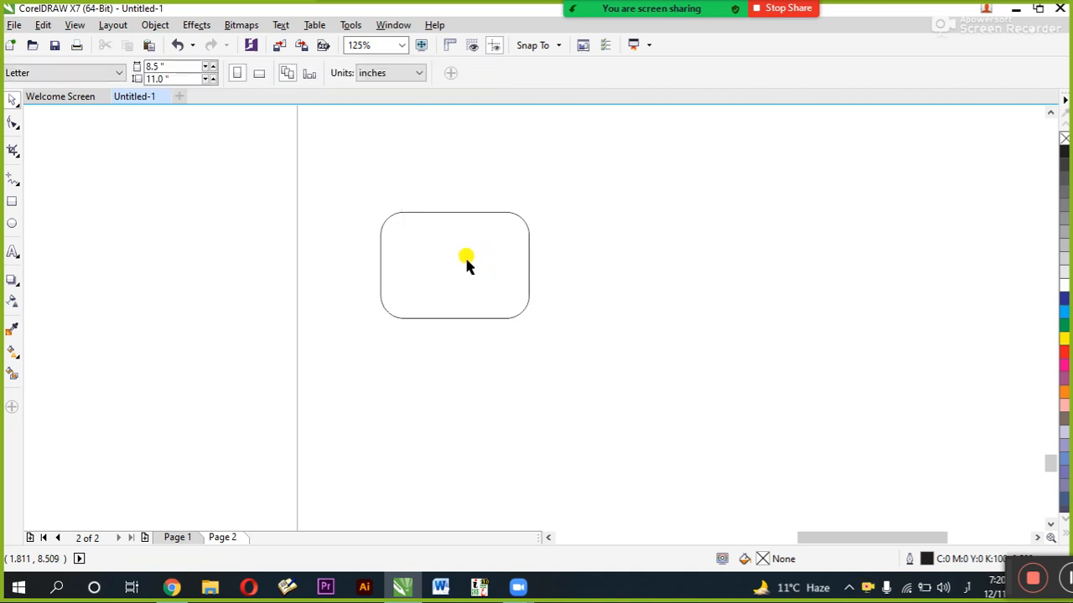
Step: Copy the rounded rectangle to its right and repeat the copy twice to form a row of four across the page
click(443, 243)
drag(402, 223, 563, 224)
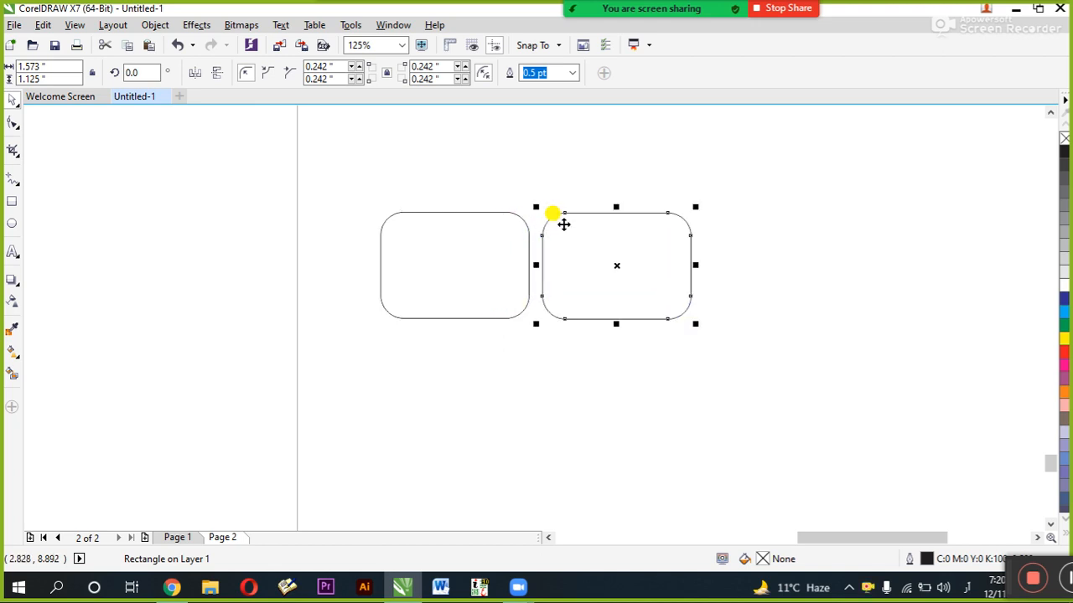
key(ctrl+r)
key(ctrl+r)
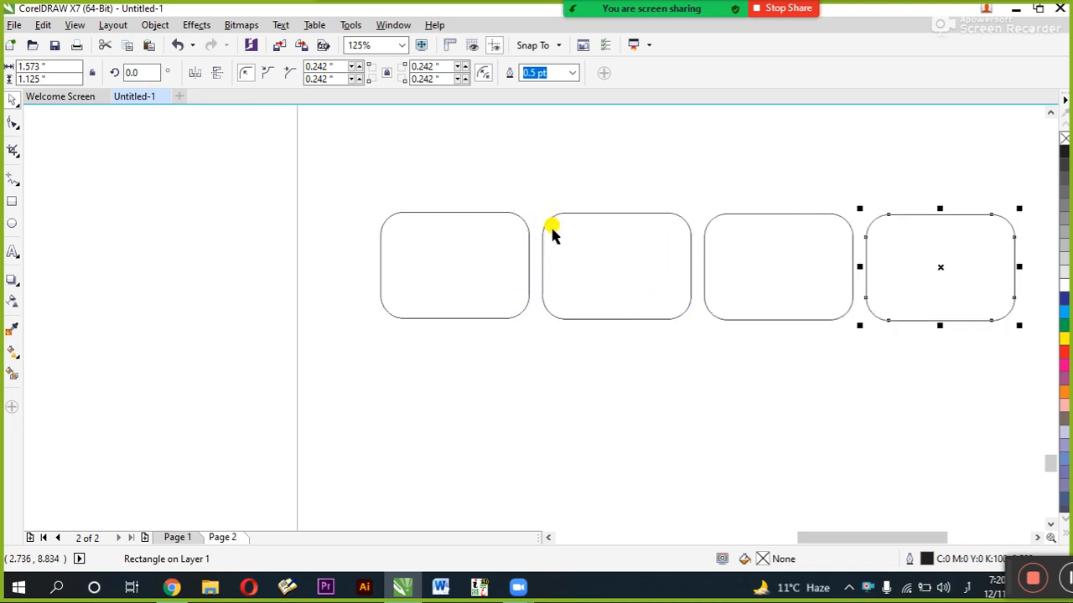
scroll(536, 243, down, 1)
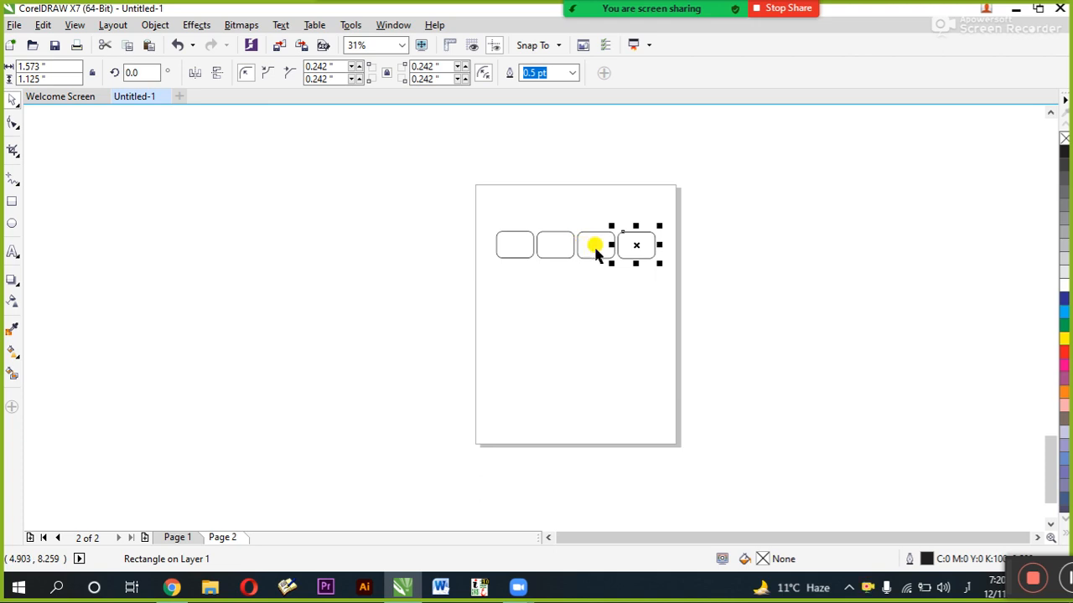
Step: Delete the third and fourth rounded rectangles from the row on Page 2
scroll(586, 254, up, 1)
scroll(634, 234, up, 1)
click(394, 237)
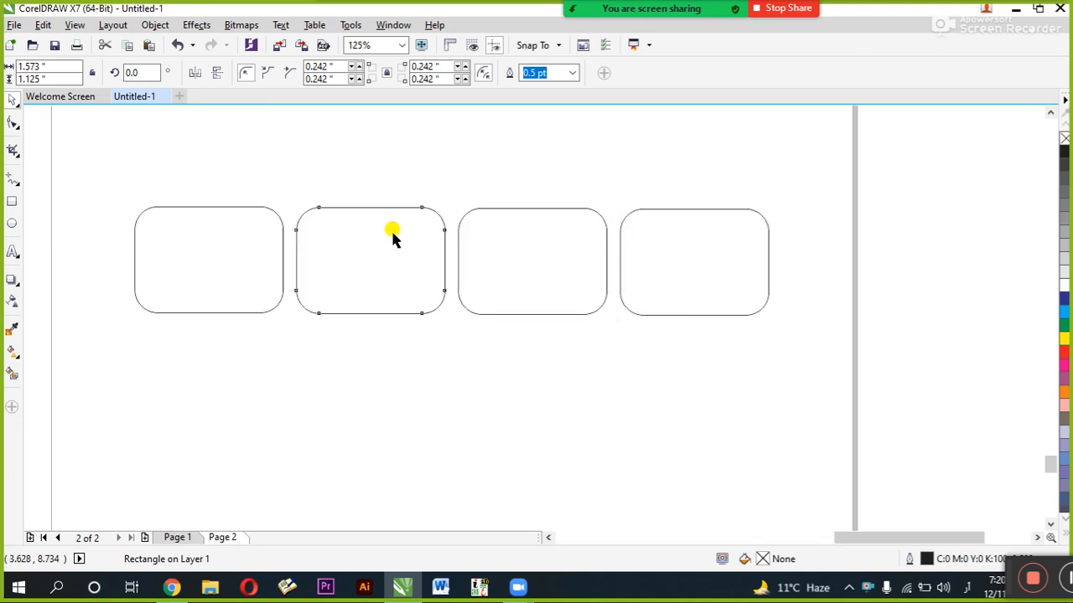
click(560, 270)
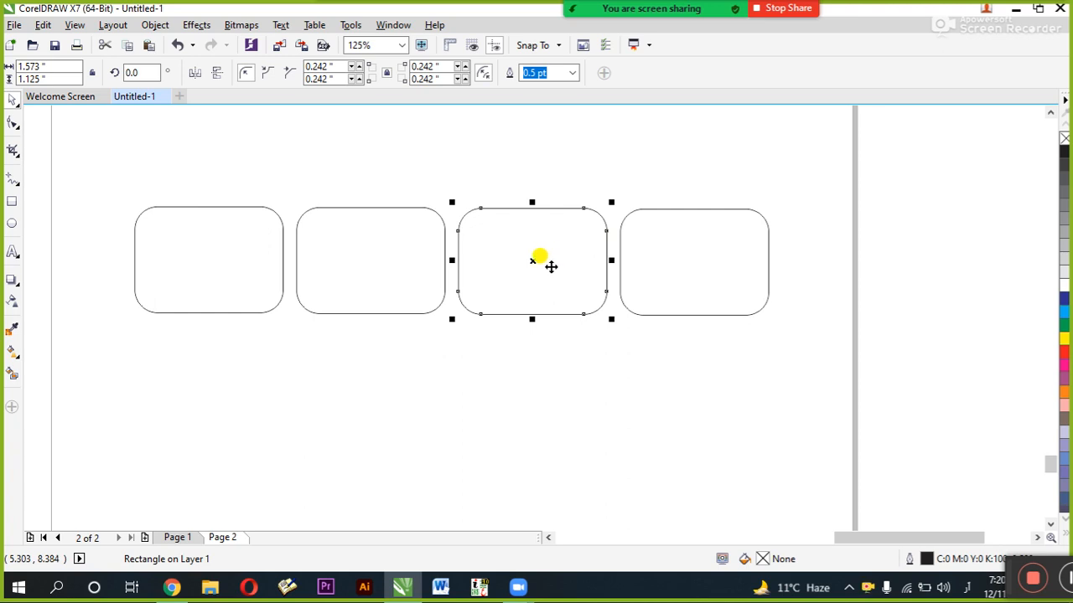
key(Delete)
click(642, 260)
key(Delete)
Step: Copy the second rounded rectangle to its right, repeat the copy twice, and undo the last repeat
drag(385, 249, 475, 251)
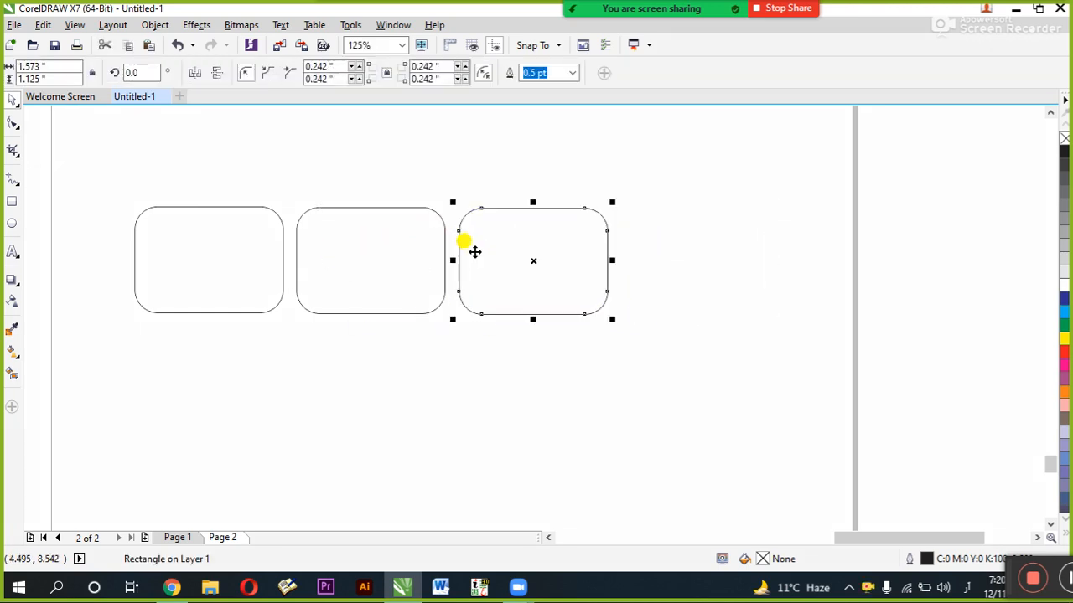
key(ctrl+r)
key(ctrl+r)
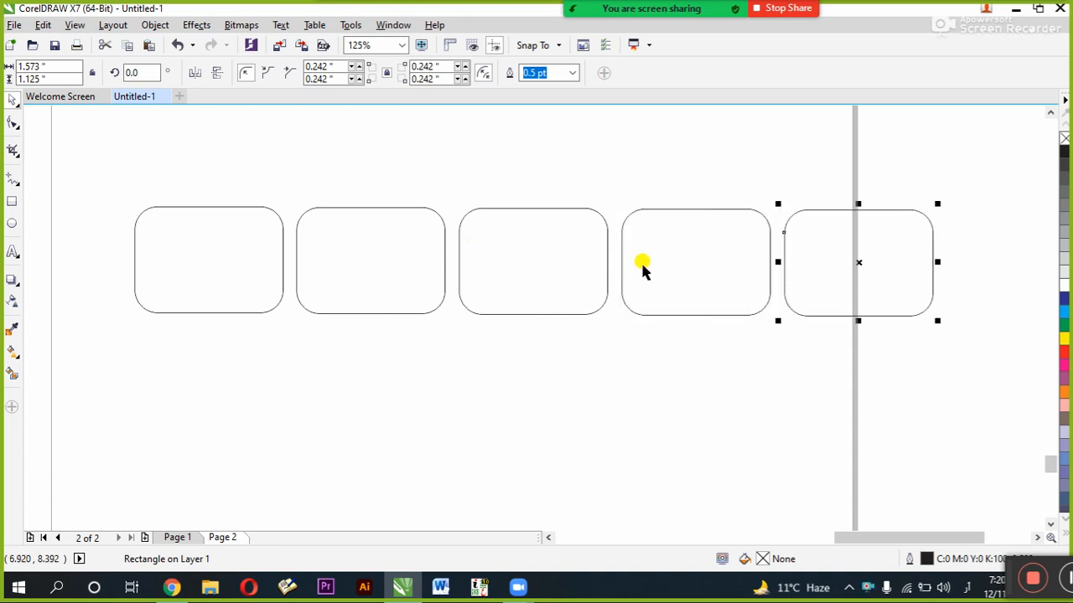
key(ctrl+z)
scroll(657, 223, down, 1)
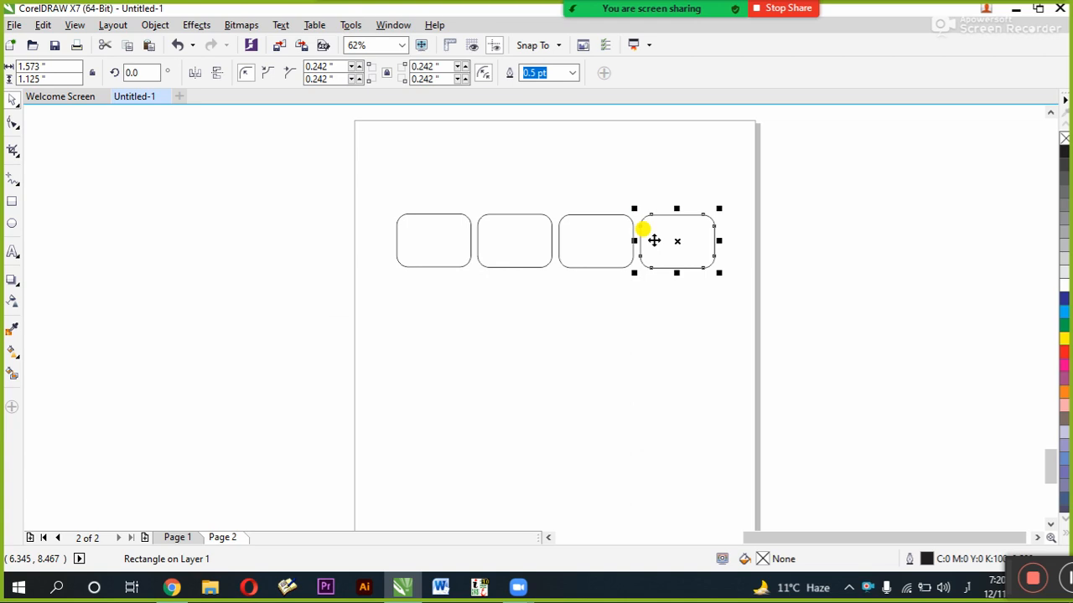
Step: Copy the fourth rounded rectangle directly above itself and repeat the copy several times to form an upward column
drag(653, 241, 651, 178)
key(ctrl+r)
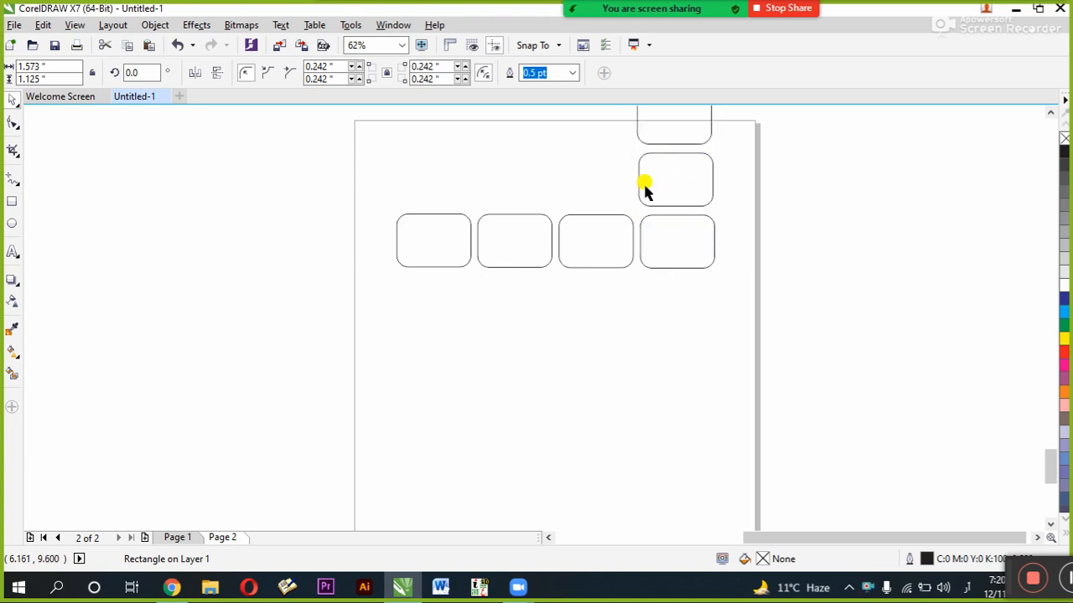
key(ctrl+r)
key(ctrl+r)
key(ctrl+r)
Step: Delete all the rounded rectangles and fit the empty page in the view
scroll(645, 191, down, 5)
drag(690, 156, 578, 273)
key(Delete)
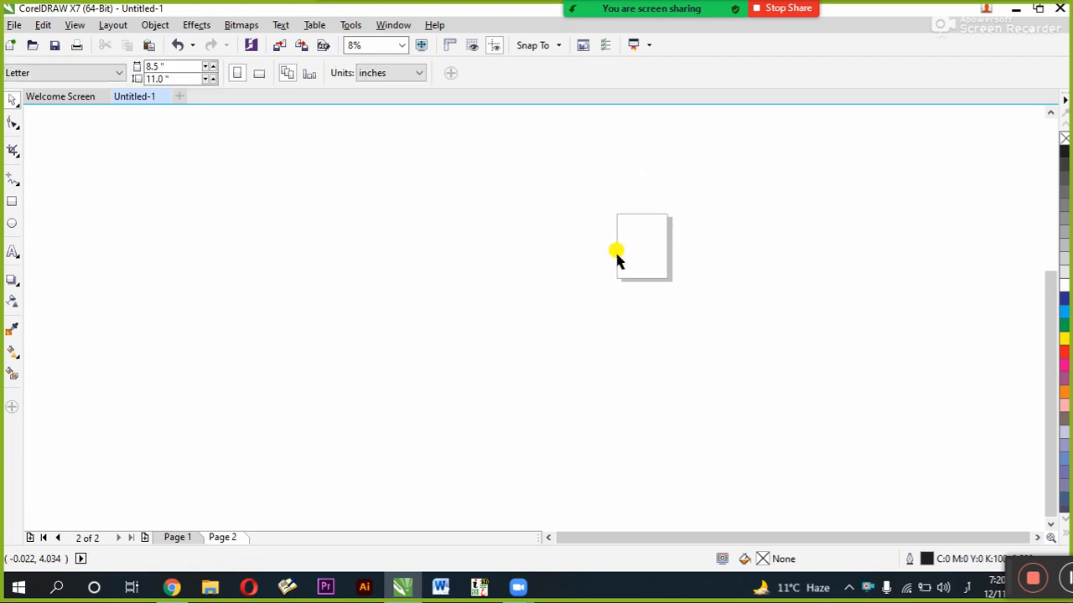
key(shift+F4)
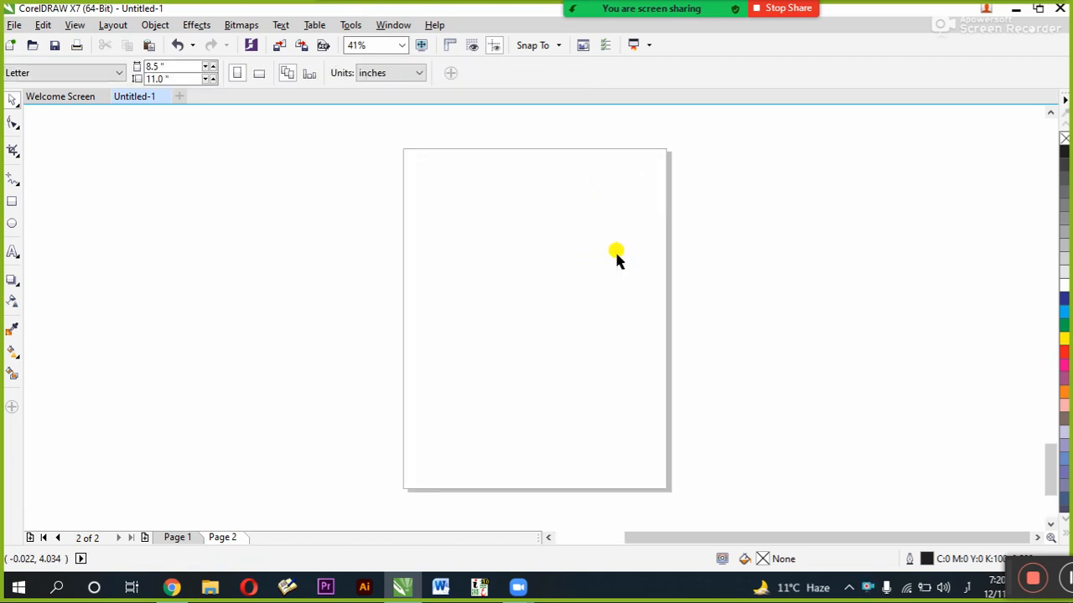
Step: Draw a rectangle about 3.55 by 4.31 inches over the page's left edge and round its corners to about 1.5 inches
click(39, 25)
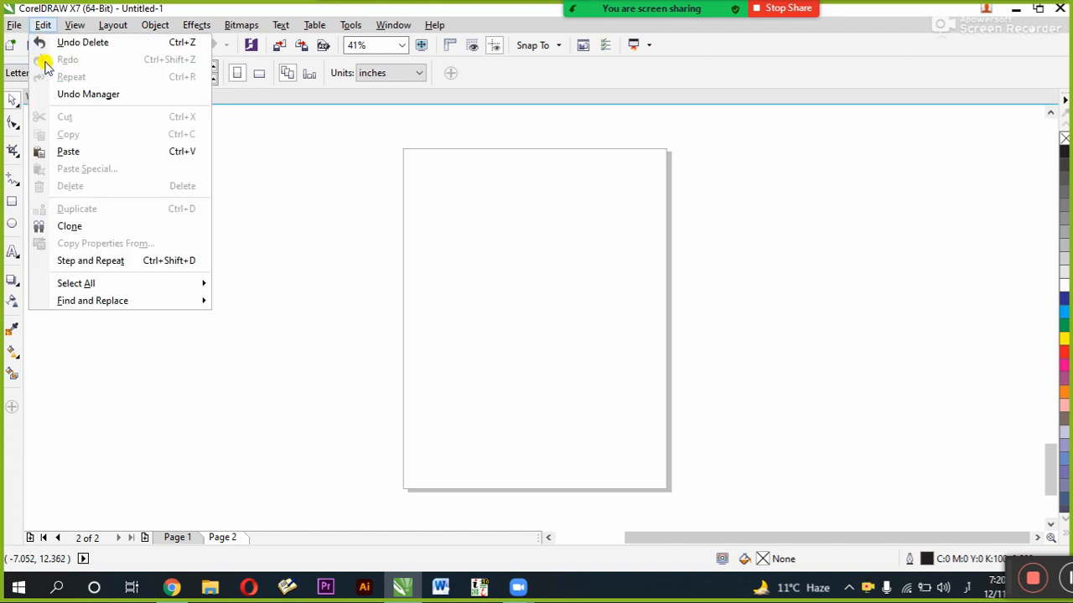
click(81, 226)
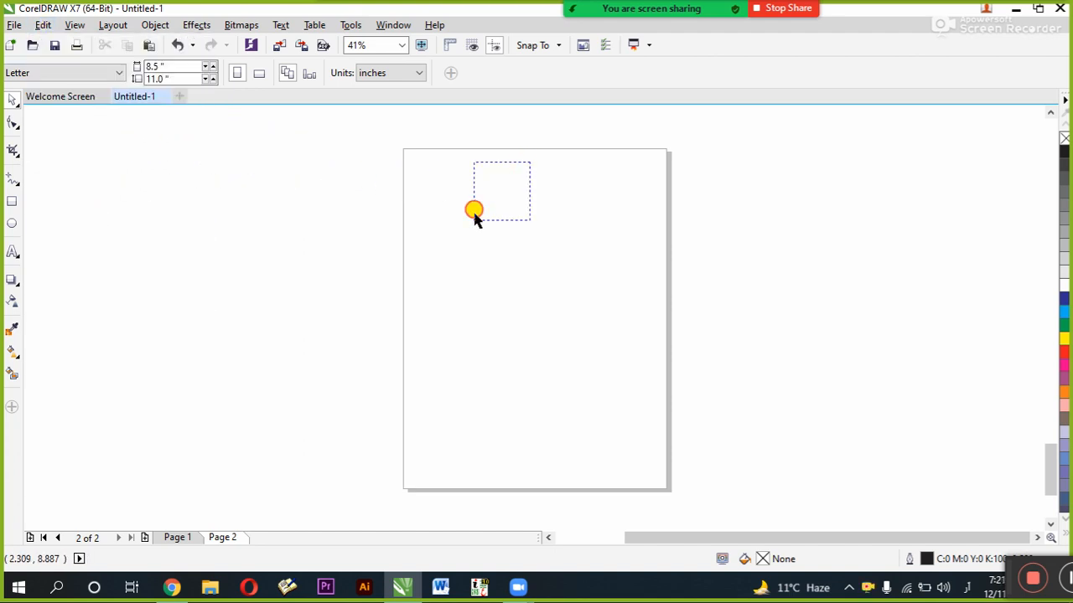
click(12, 201)
drag(375, 198, 484, 332)
key(F10)
drag(483, 201, 411, 236)
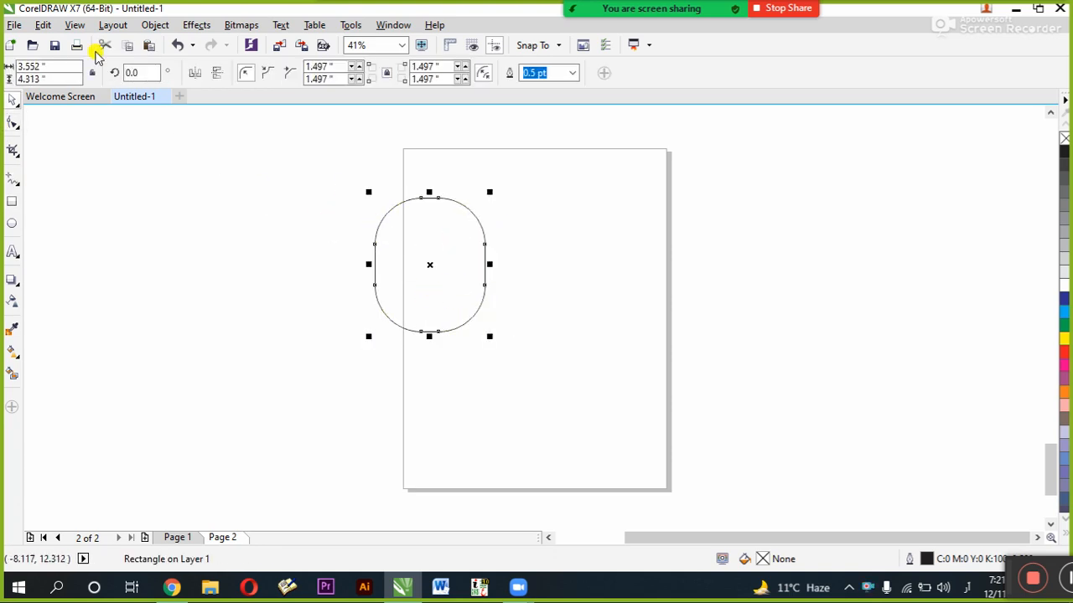
Step: Clone the rounded rectangle, place the clone just to its right, and duplicate that clone
click(42, 25)
click(103, 225)
mouse_move(482, 275)
mouse_down()
mouse_move(479, 233)
mouse_move(553, 233)
mouse_move(553, 254)
mouse_up()
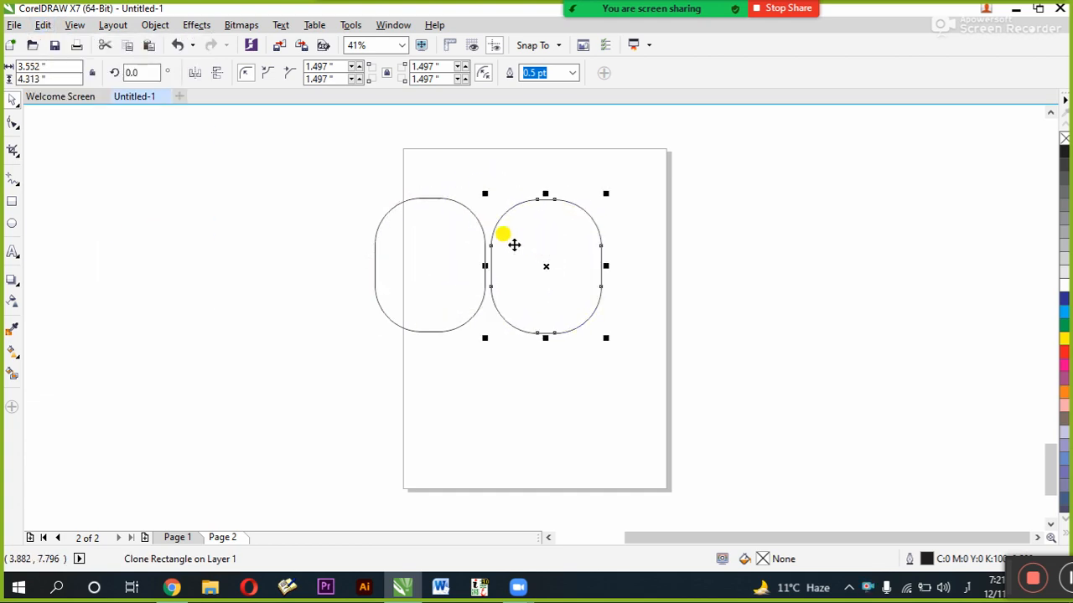
click(42, 25)
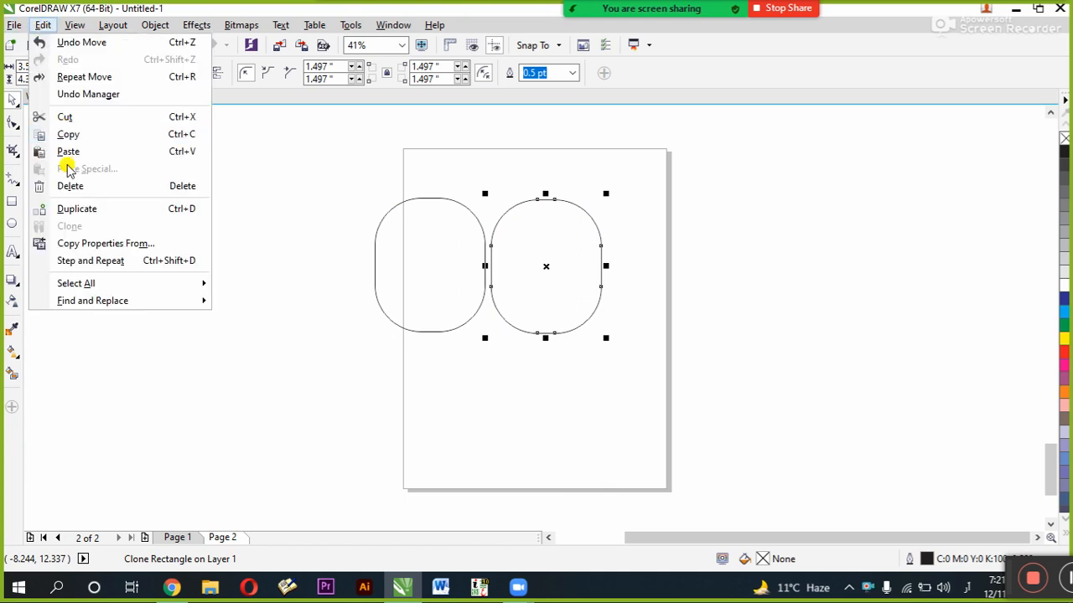
click(77, 209)
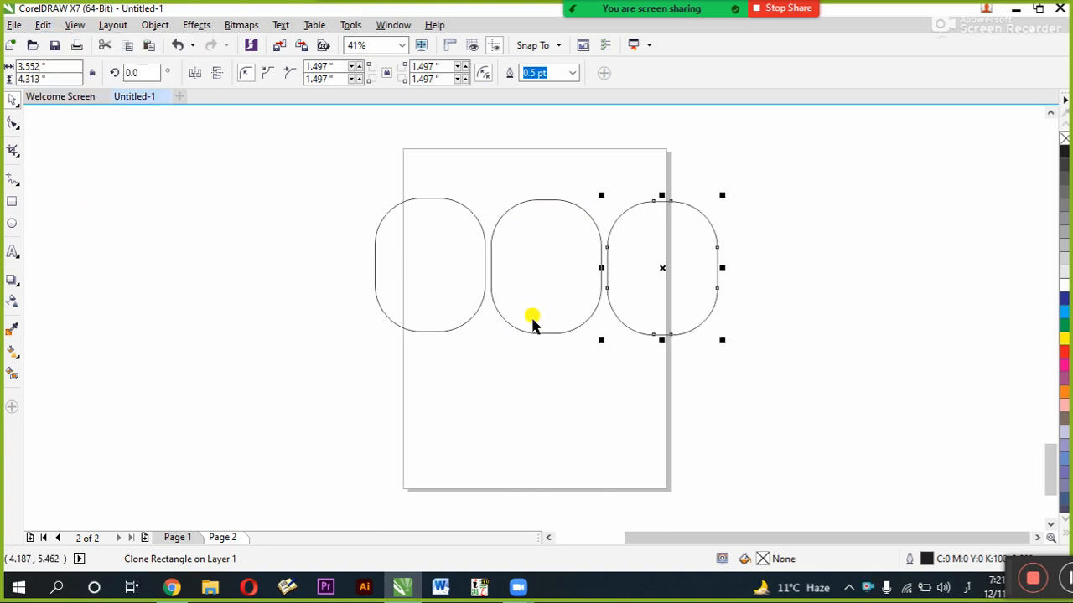
Step: Try the Clone command on the original rounded rectangle and duplicate the rightmost clone
click(42, 25)
click(392, 245)
click(428, 236)
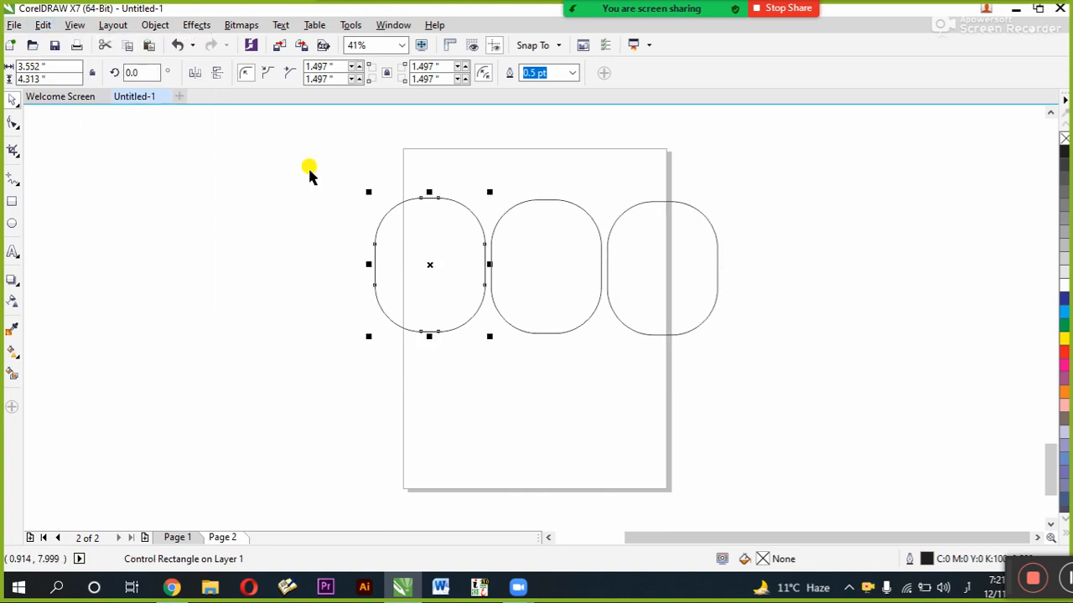
click(43, 25)
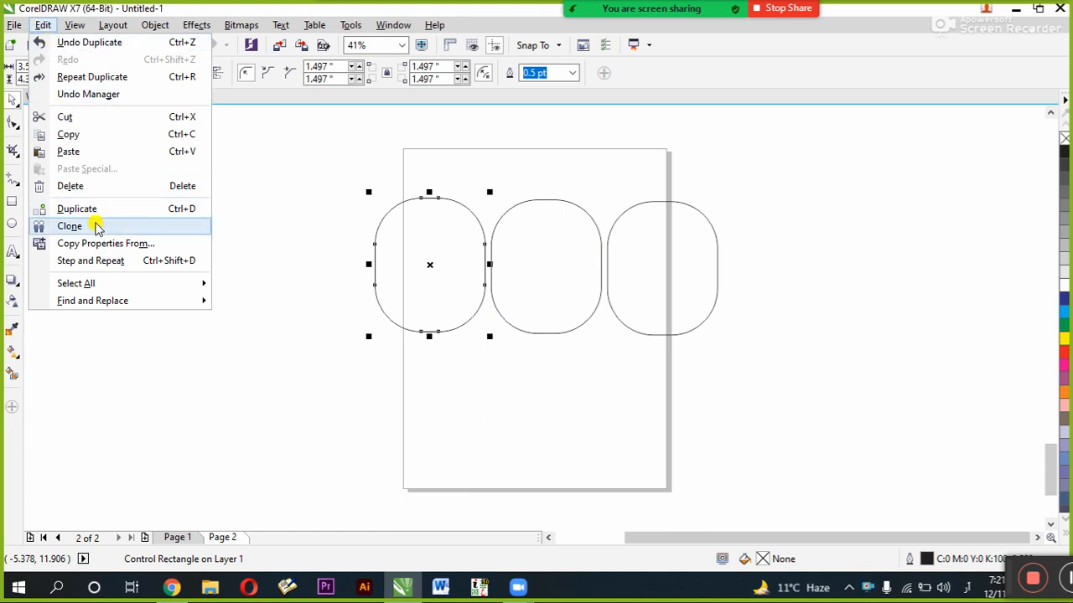
click(71, 226)
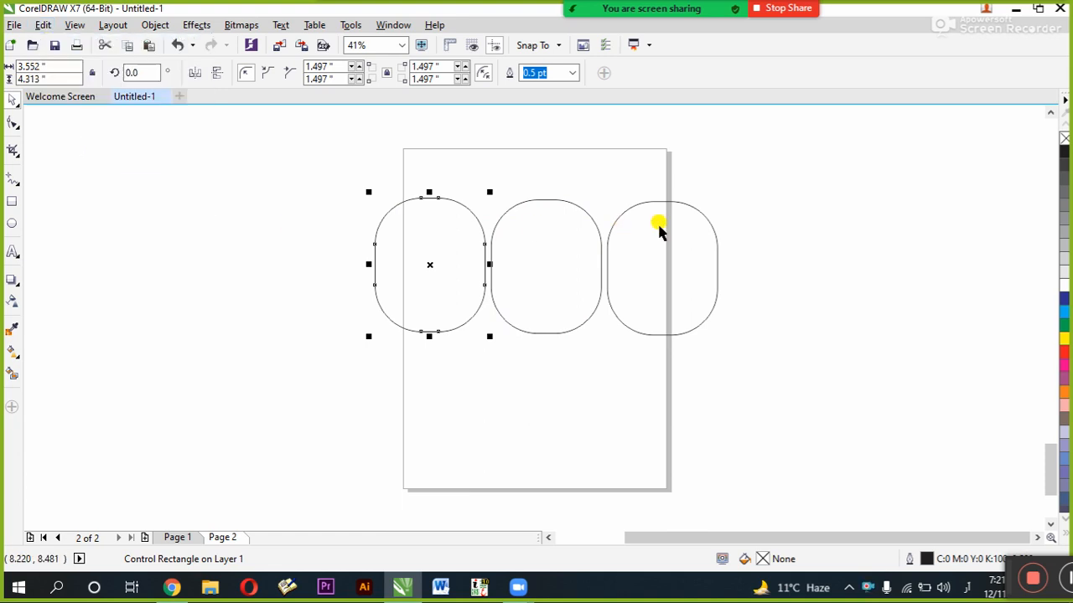
click(40, 26)
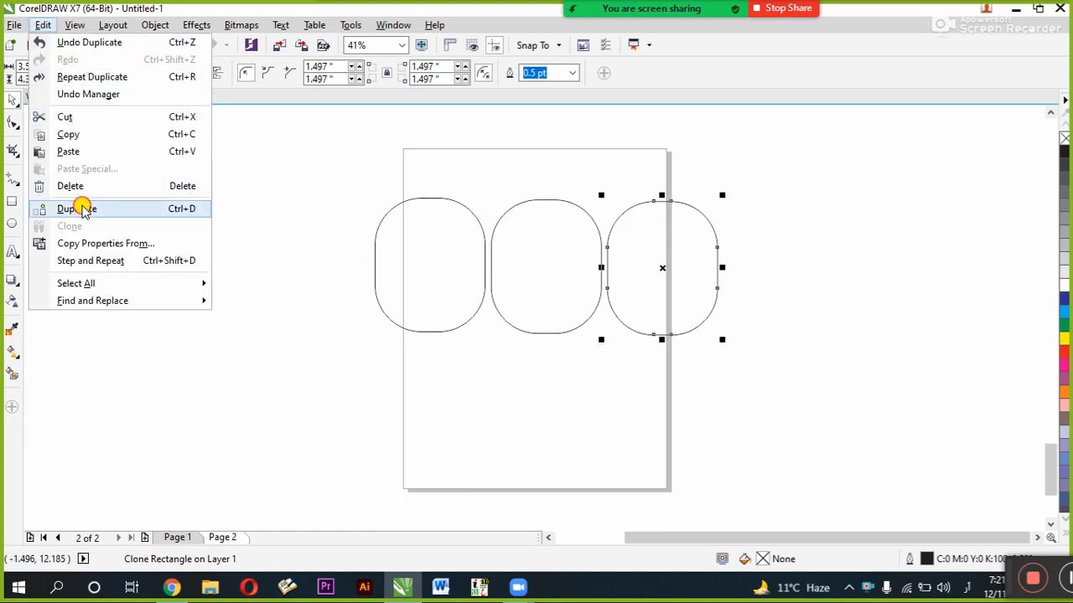
click(81, 209)
Step: Clone the original rounded rectangle twice, checking the Clone command's availability on the middle clone in between
click(414, 236)
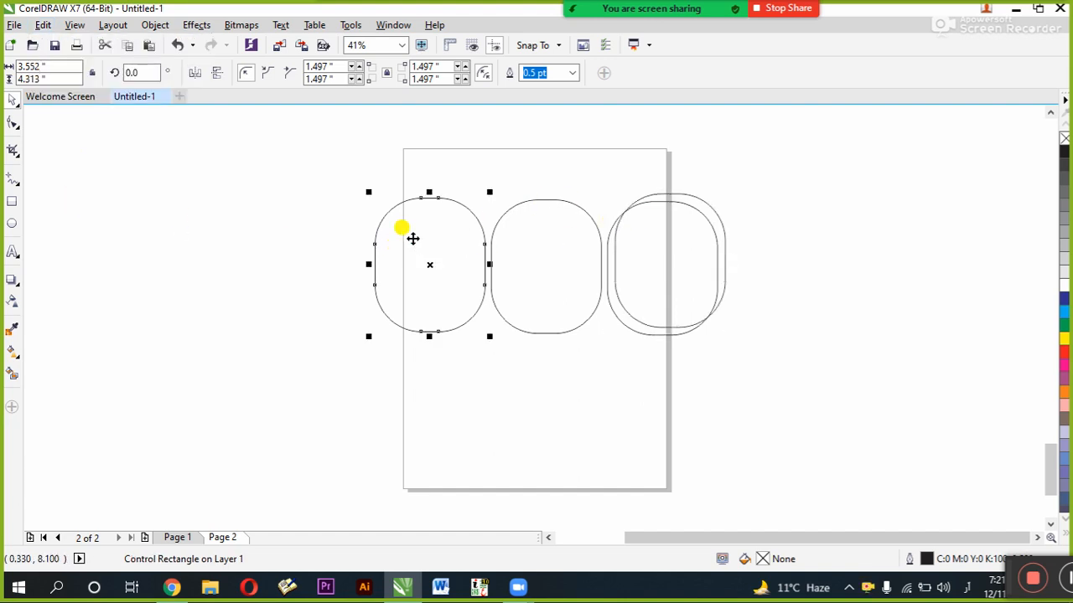
click(43, 25)
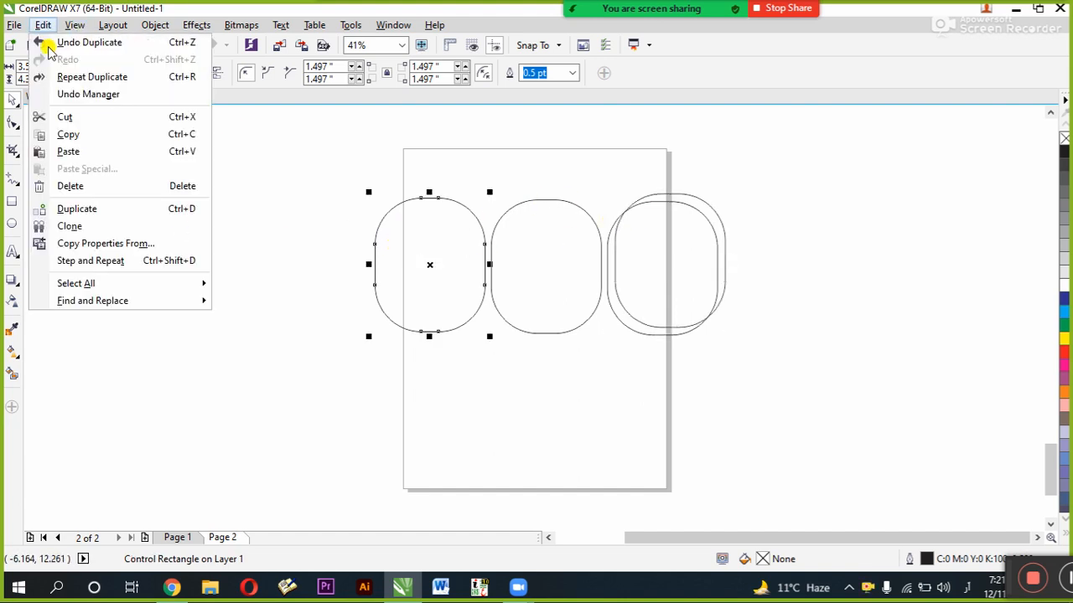
click(105, 228)
click(42, 24)
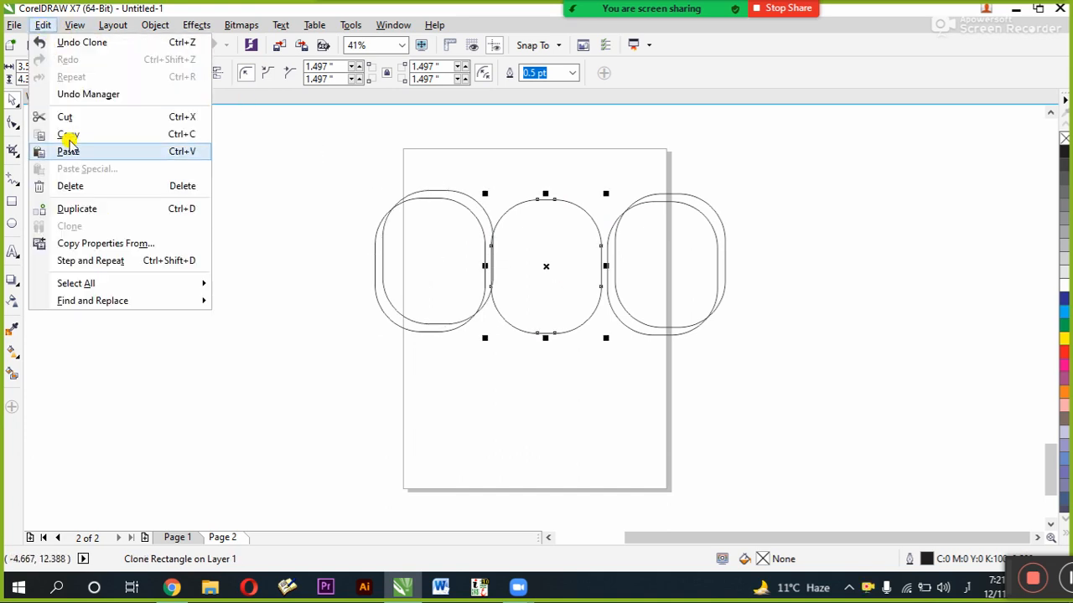
click(350, 258)
click(375, 287)
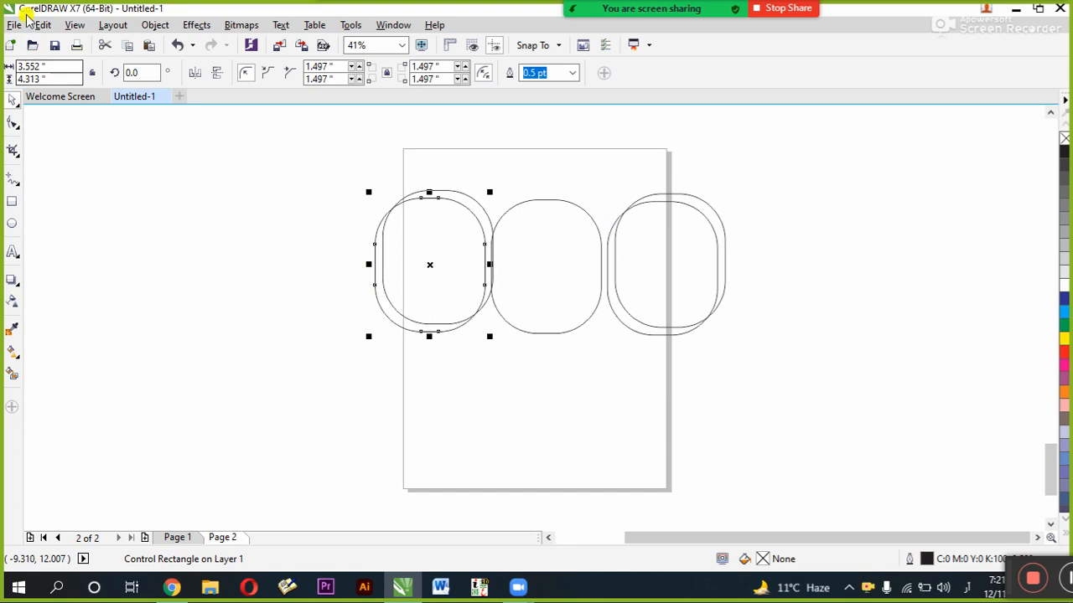
click(74, 25)
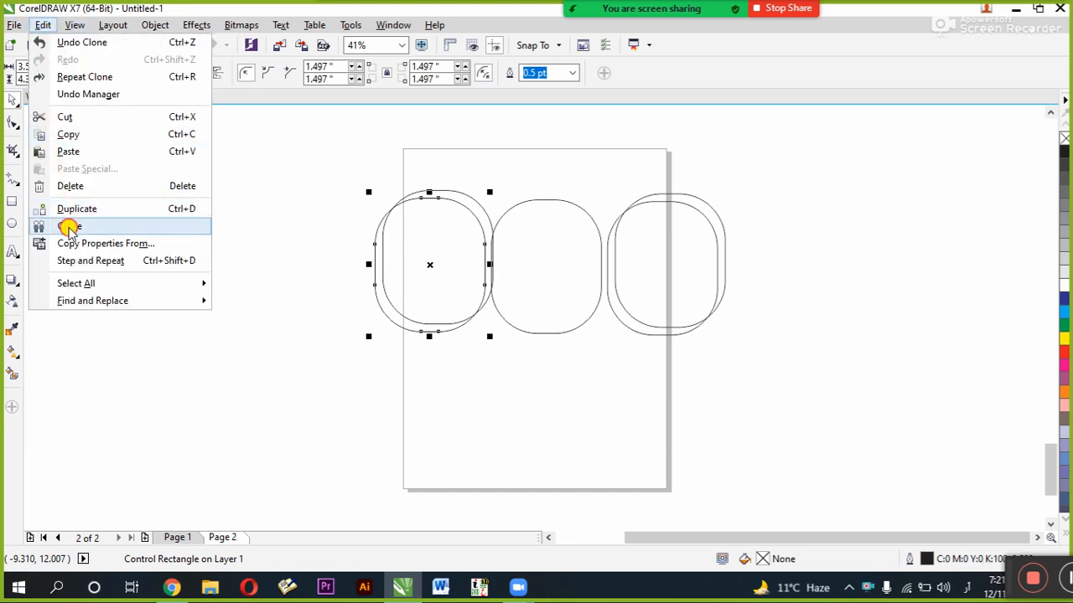
click(69, 227)
click(75, 136)
Step: Open the Step and Repeat settings and review the horizontal and vertical offset distances
click(42, 25)
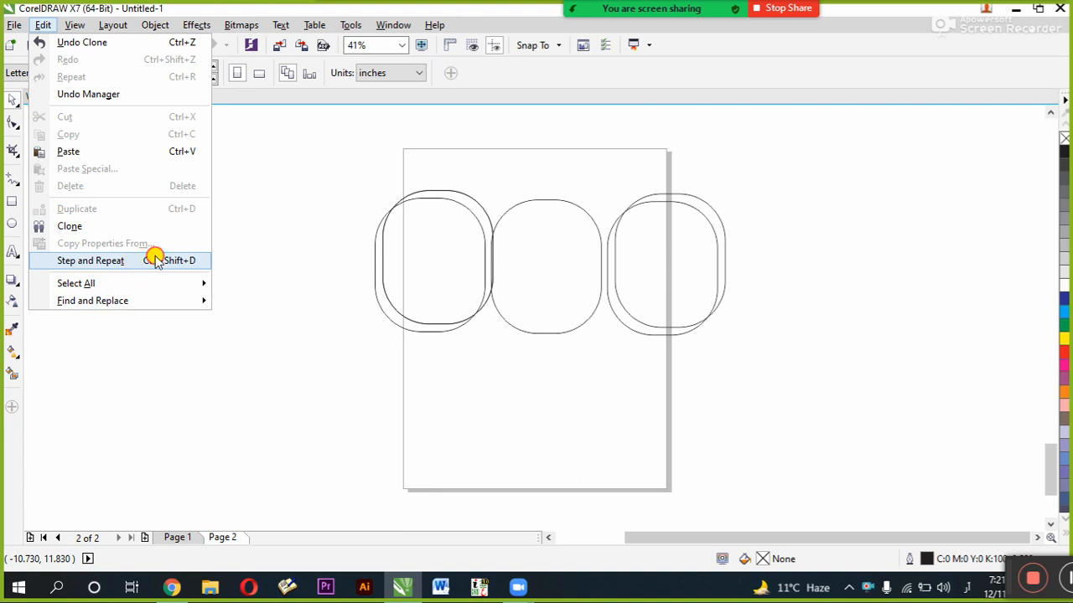
click(90, 261)
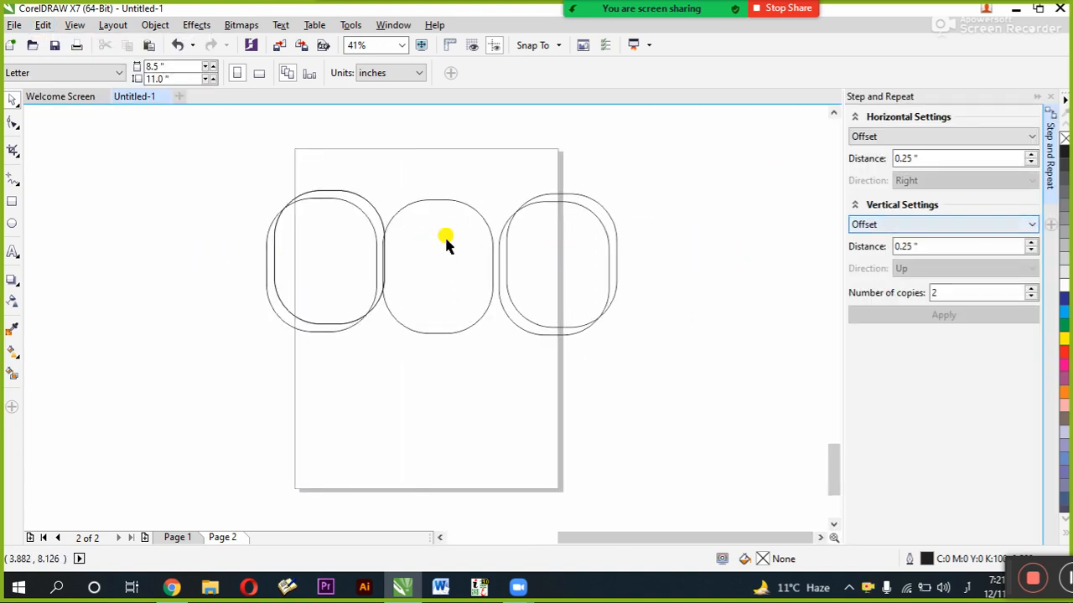
click(508, 256)
click(805, 179)
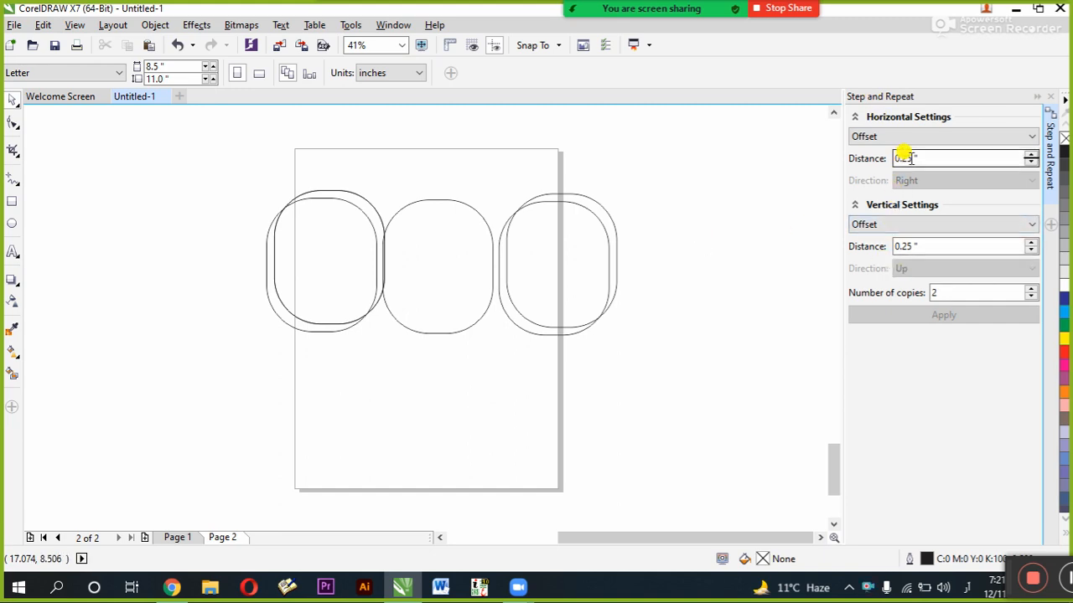
drag(936, 157, 963, 154)
drag(932, 249, 876, 241)
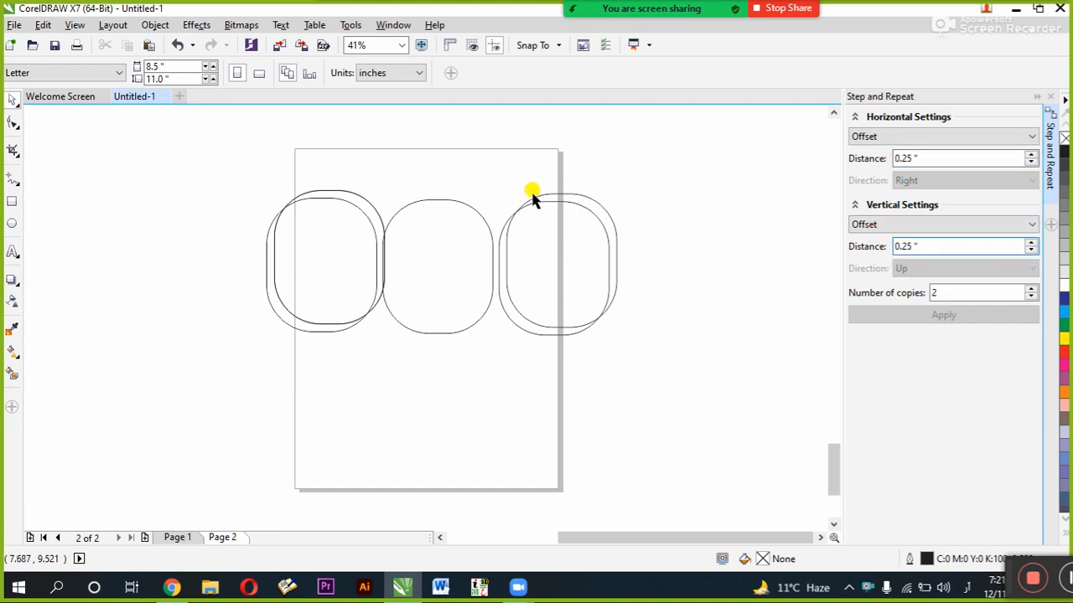
Step: Move the original rounded rectangle off the page, delete all its clones, and bring the original back onto the page
drag(328, 268, 692, 257)
drag(620, 149, 156, 377)
key(Delete)
drag(685, 231, 425, 226)
Step: Set the horizontal offset distance to 0.5 inches and apply Step and Repeat with 2 copies
click(911, 159)
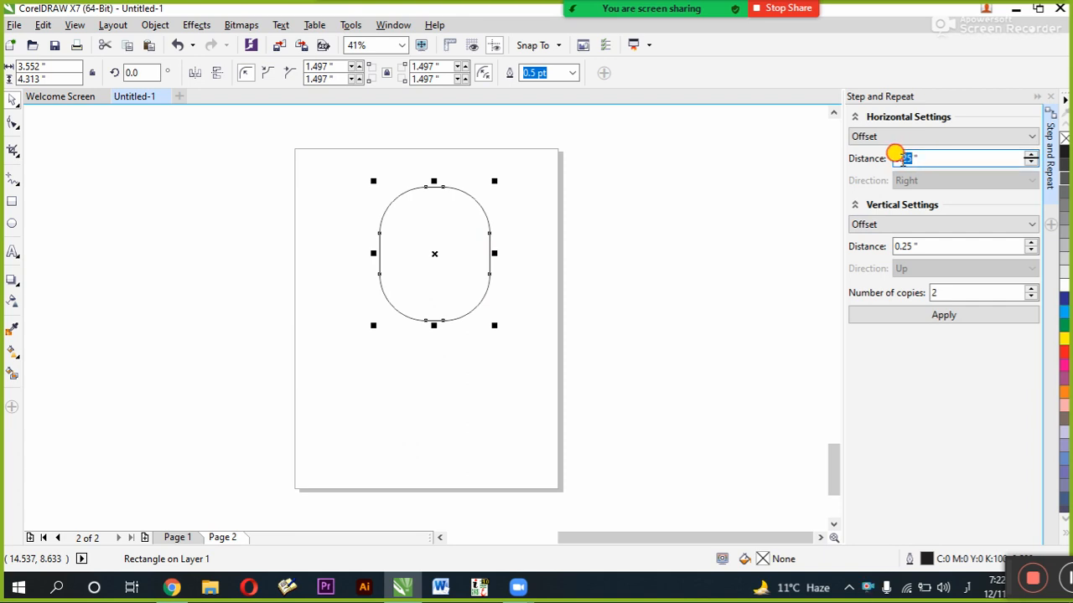
text(0)
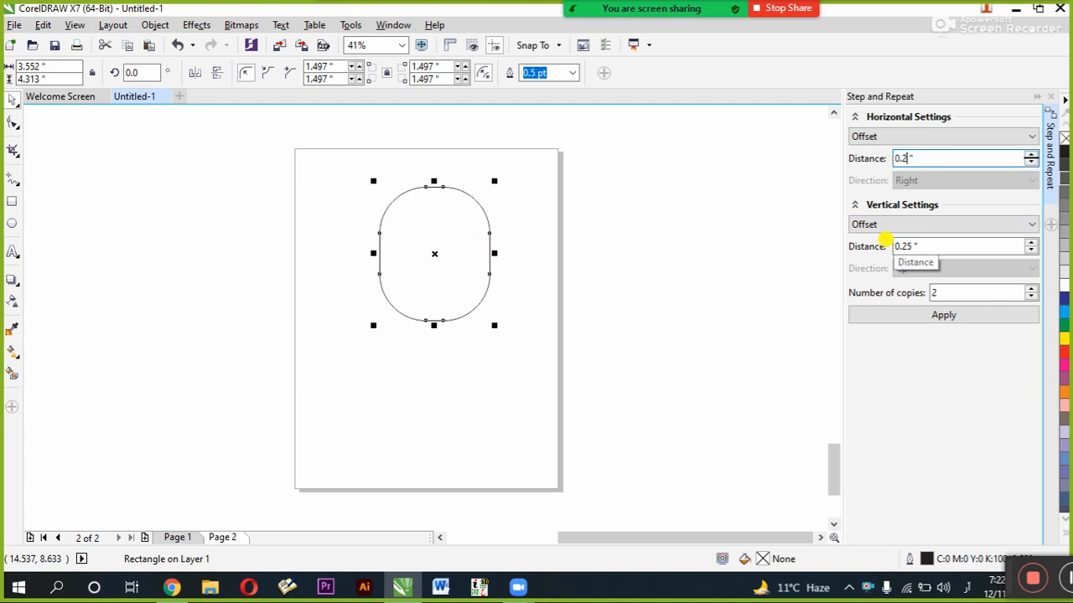
click(997, 311)
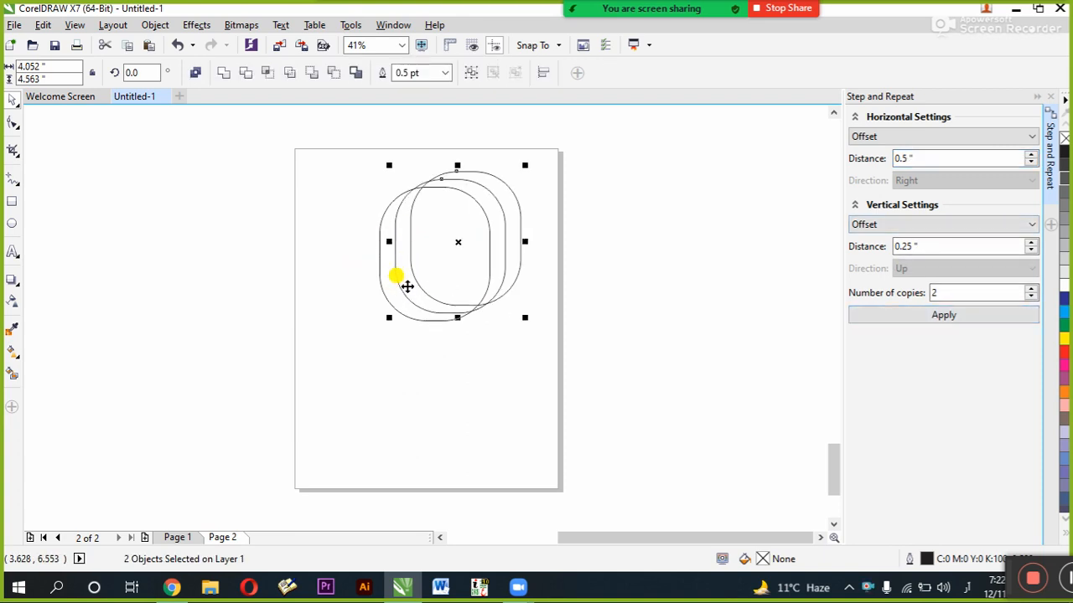
Step: Delete both repeated copies and move the remaining rounded rectangle to the page's lower left area
click(407, 347)
click(479, 215)
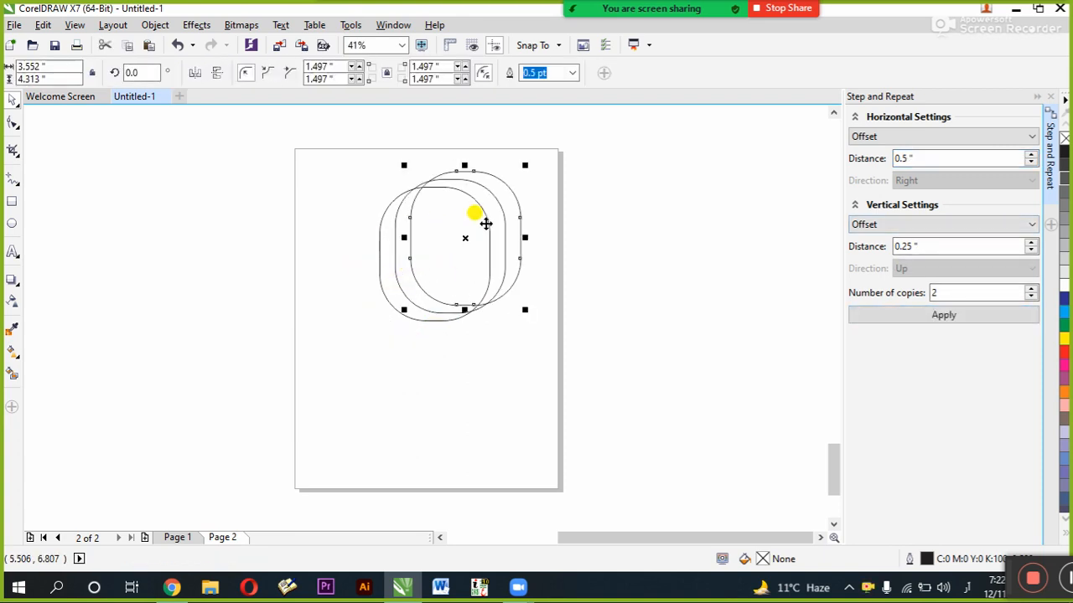
key(Delete)
click(431, 294)
key(Delete)
drag(457, 225, 384, 307)
Step: Set the horizontal offset distance to 1 inch and the number of copies to 10, and apply Step and Repeat
click(899, 158)
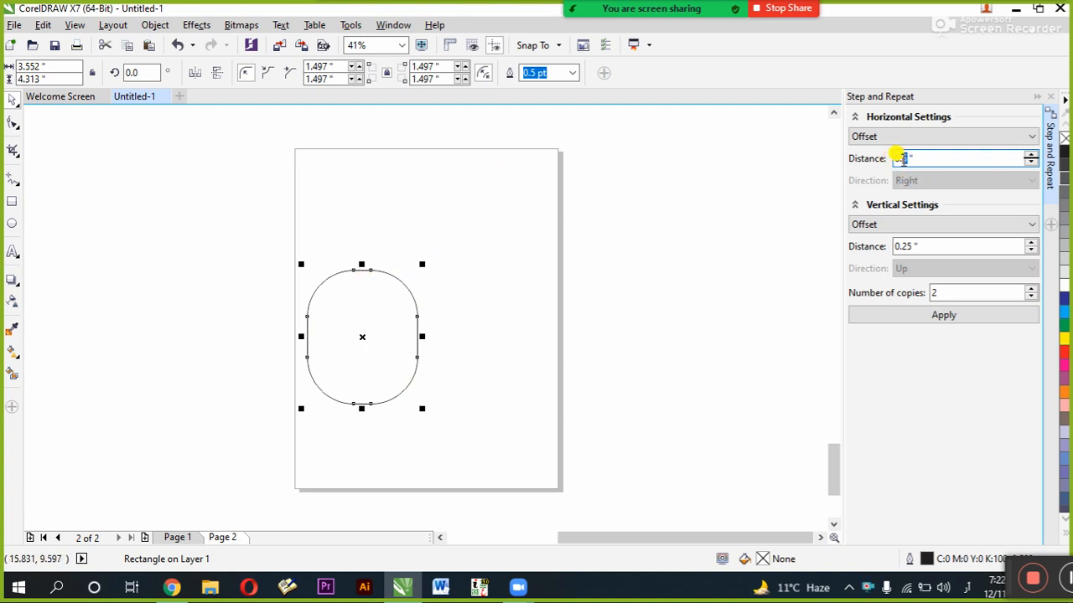
drag(938, 292, 917, 289)
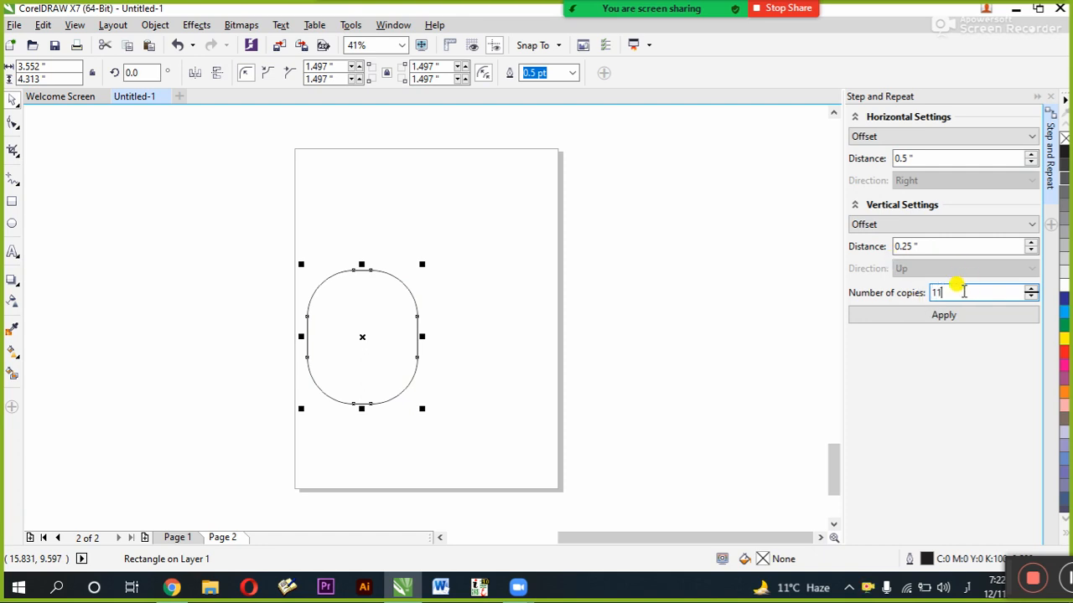
key(BackSpace)
double_click(902, 158)
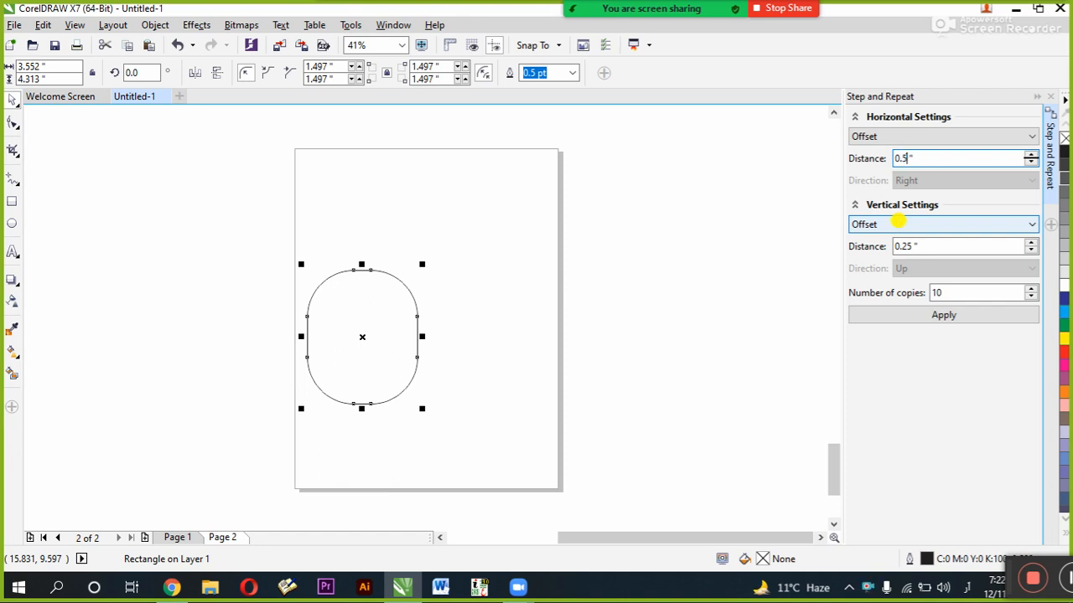
text(0)
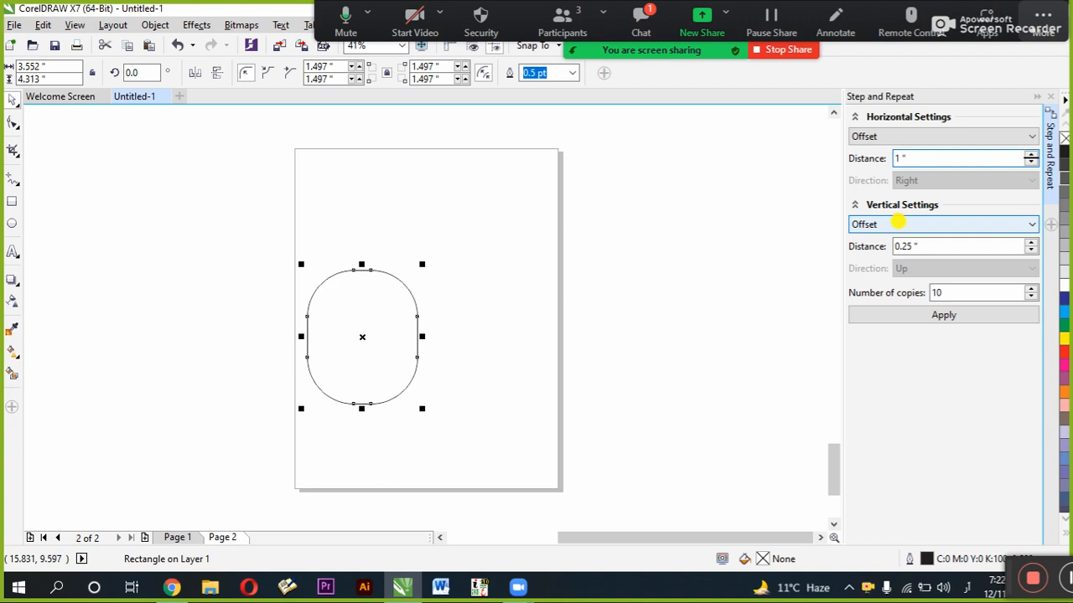
drag(941, 293, 890, 288)
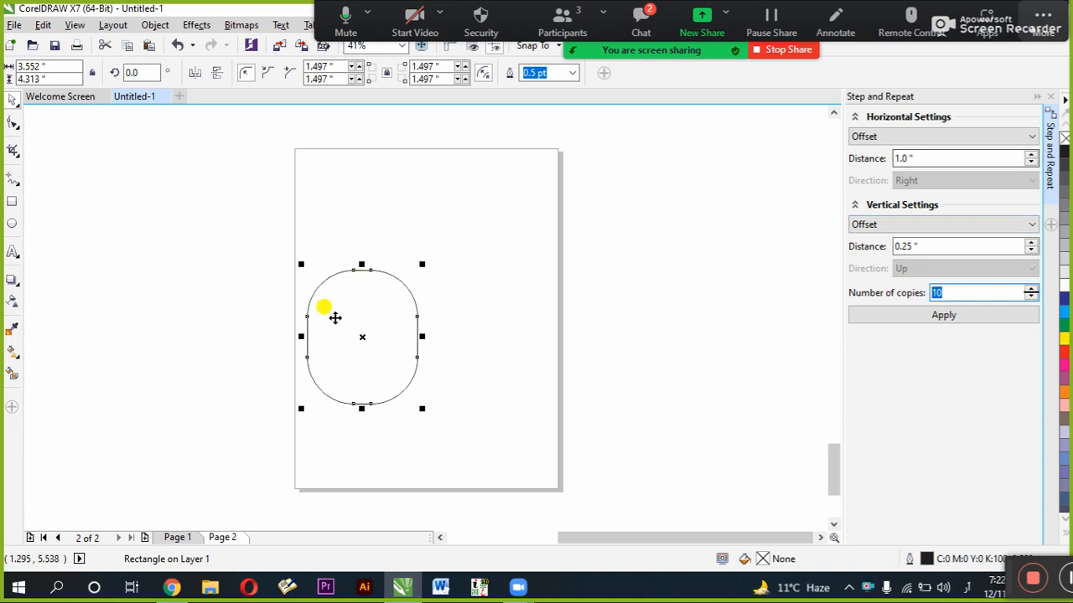
click(917, 312)
Step: Delete the rounded rectangle together with all its repeated copies from page 2
click(696, 280)
click(667, 287)
click(506, 296)
click(360, 337)
click(434, 440)
drag(732, 143, 210, 511)
key(Delete)
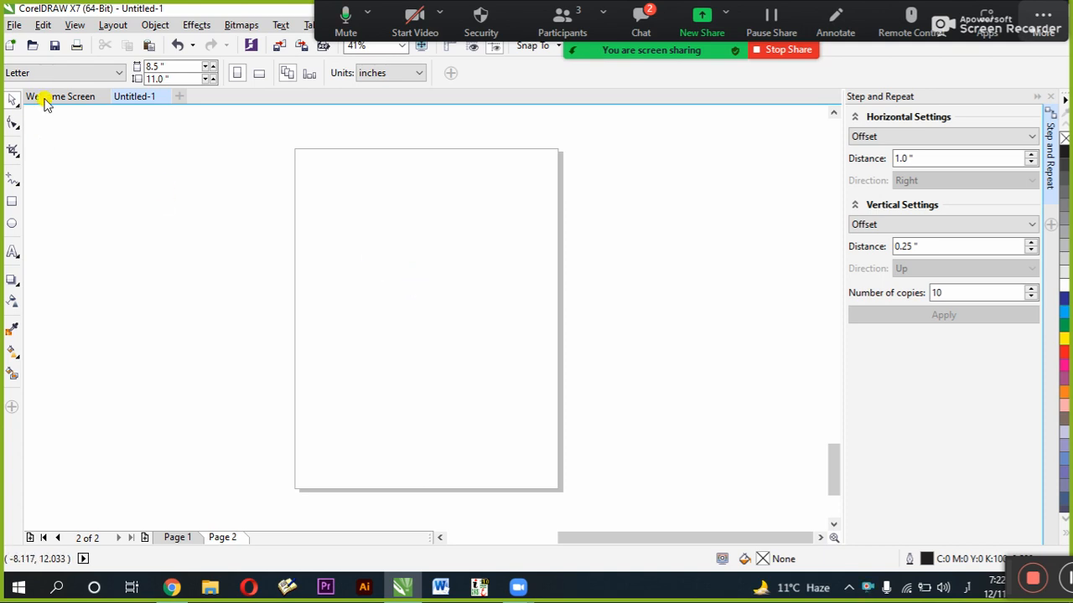
click(43, 24)
click(43, 24)
click(42, 24)
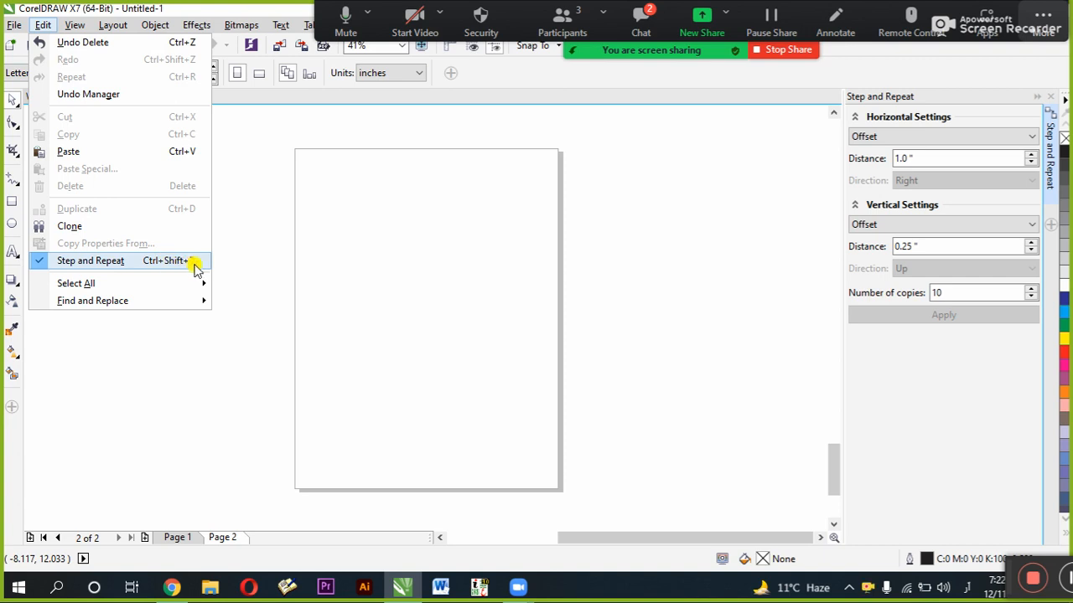
click(467, 282)
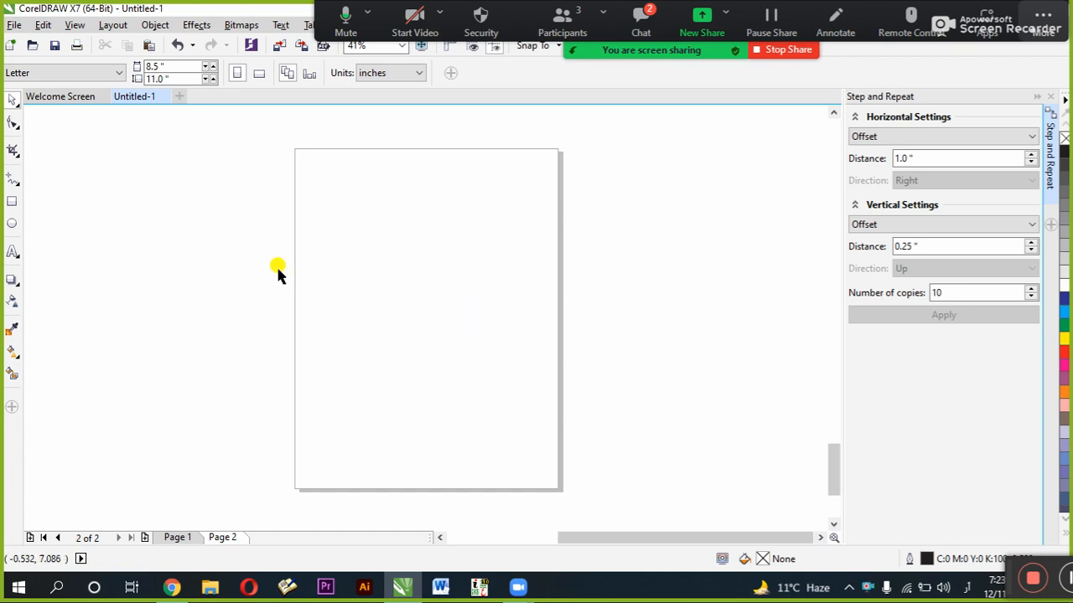
Step: Draw a small rectangle about 1.62 by 0.91 inches at the left edge of the page
click(13, 207)
drag(299, 224, 350, 253)
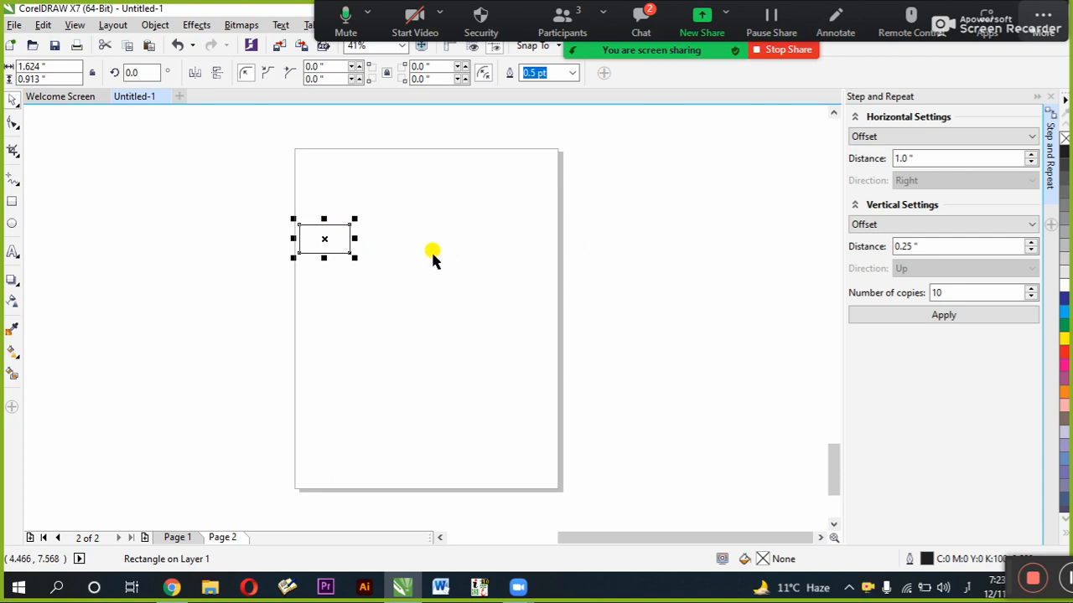
Step: Offset the small rectangle diagonally downward, repeat that operation four times, and undo all of it
drag(301, 247, 376, 272)
key(ctrl+r)
key(ctrl+r)
key(ctrl+r)
key(ctrl+r)
key(ctrl+z)
key(ctrl+z)
key(ctrl+z)
key(ctrl+z)
key(ctrl+z)
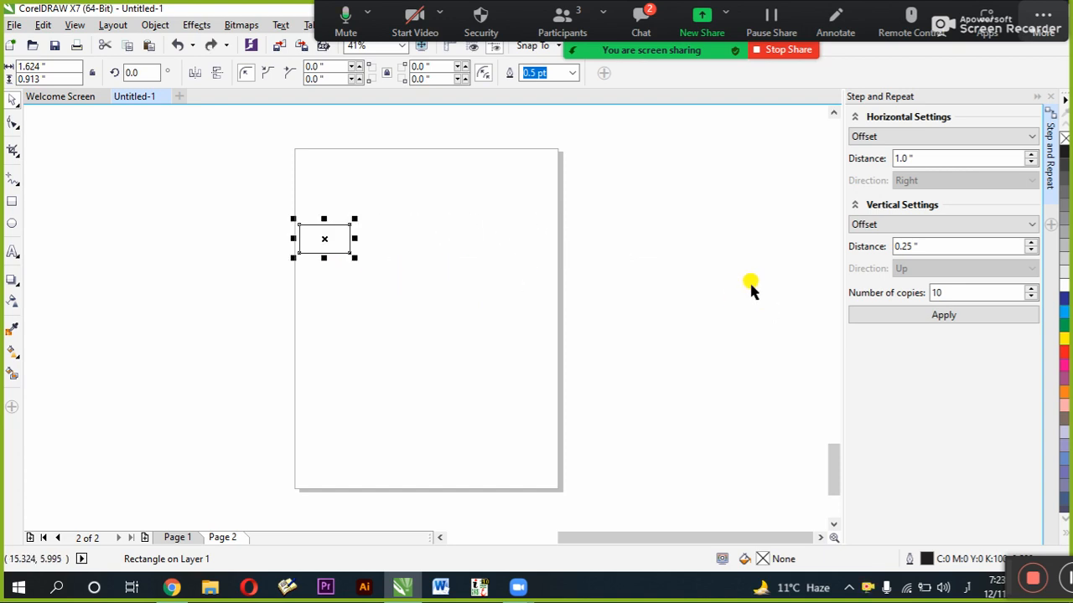
Step: Set the vertical offset distance to 1 inch, apply Step and Repeat with 10 copies to the small rectangle, and clear the selection
drag(914, 245, 897, 245)
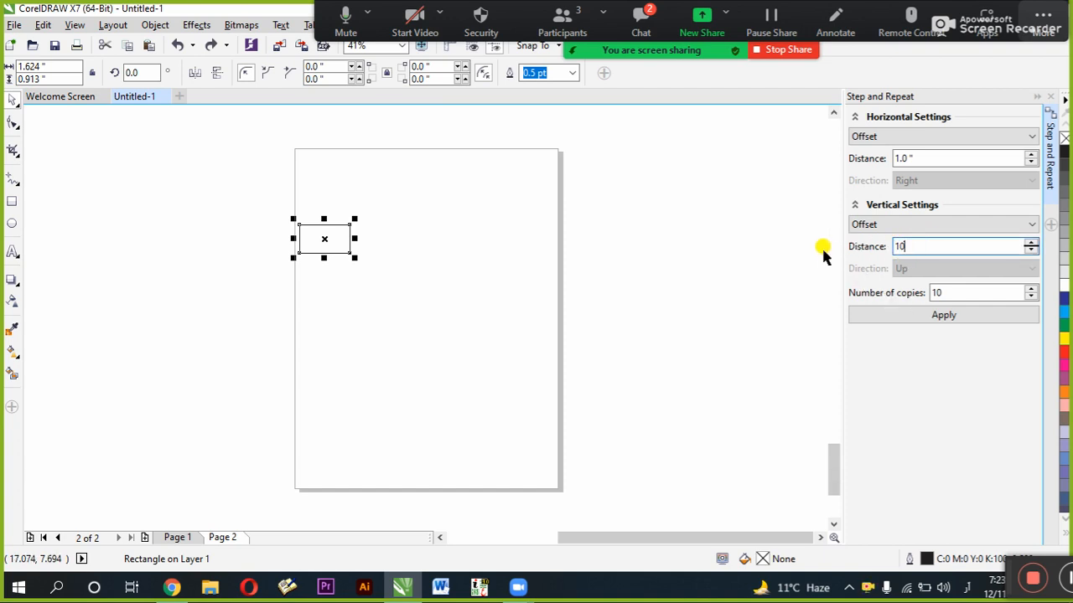
click(994, 317)
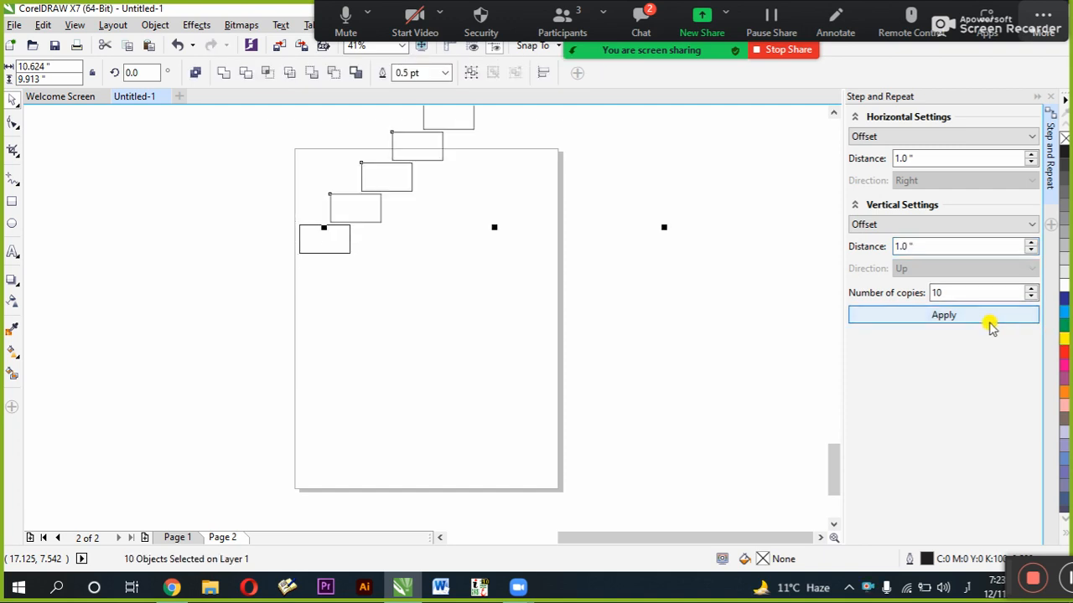
scroll(423, 235, down, 2)
scroll(458, 205, up, 1)
scroll(462, 208, up, 1)
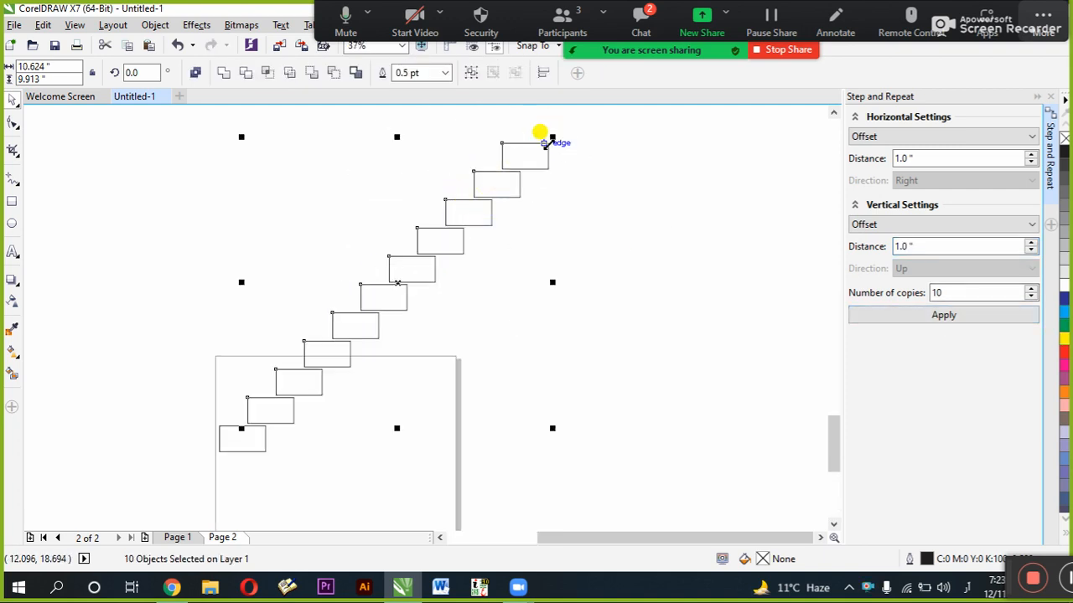
click(612, 130)
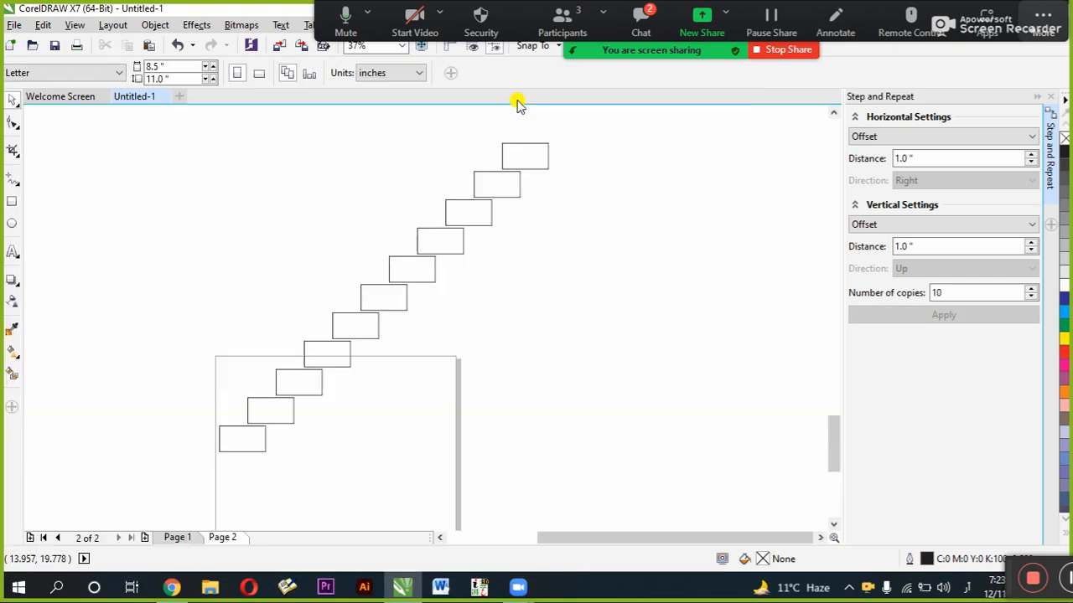
Step: Delete the ten diagonal copies, keeping only the original small rectangle on the page
click(533, 153)
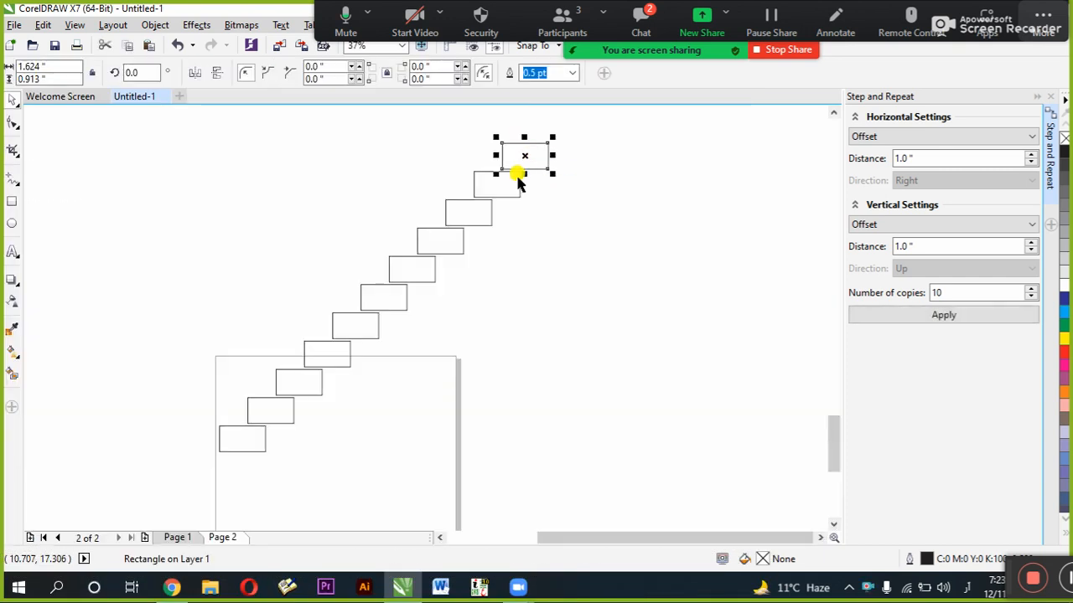
key(Delete)
click(490, 189)
key(Delete)
click(476, 214)
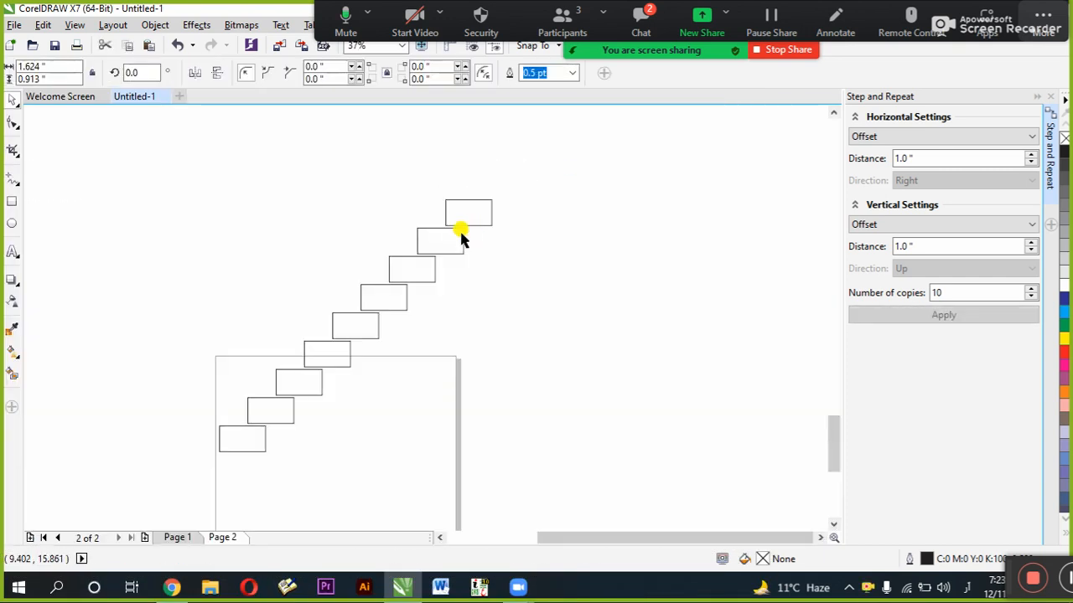
key(Delete)
click(455, 233)
drag(522, 190, 288, 403)
key(Delete)
Step: Apply Step and Repeat to the small rectangle with a 3-inch horizontal offset, a 2-inch vertical offset and 10 copies
scroll(294, 424, up, 3)
click(361, 374)
click(903, 246)
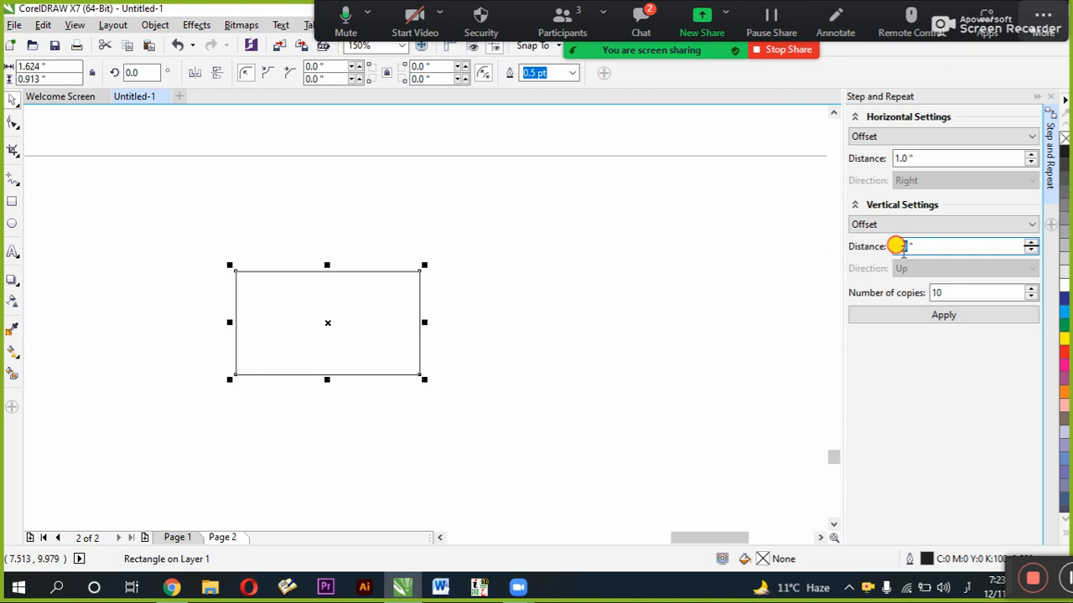
click(899, 156)
double_click(905, 157)
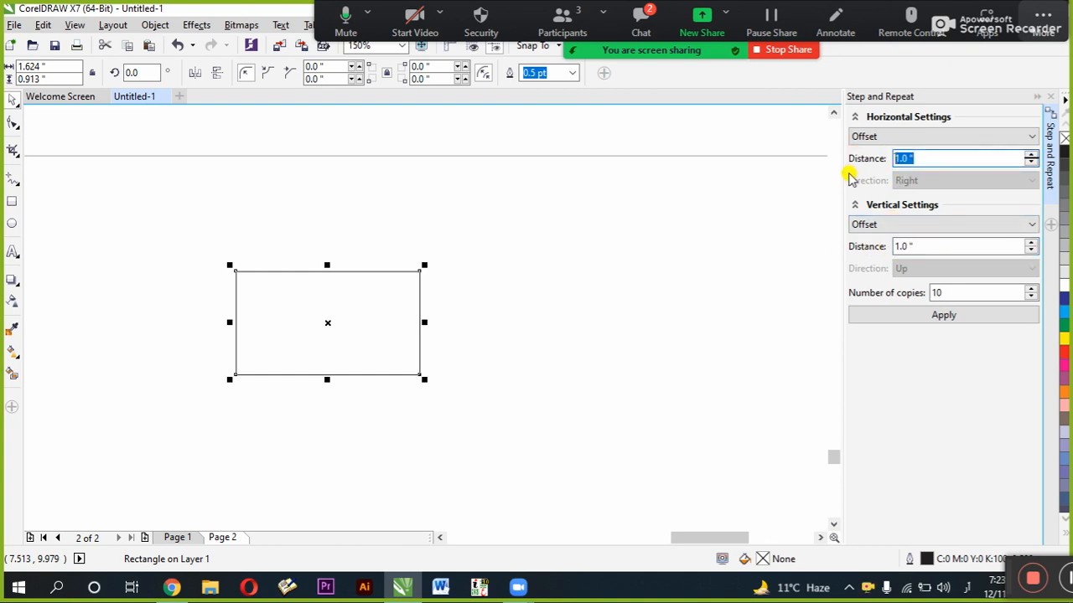
text(3)
click(953, 245)
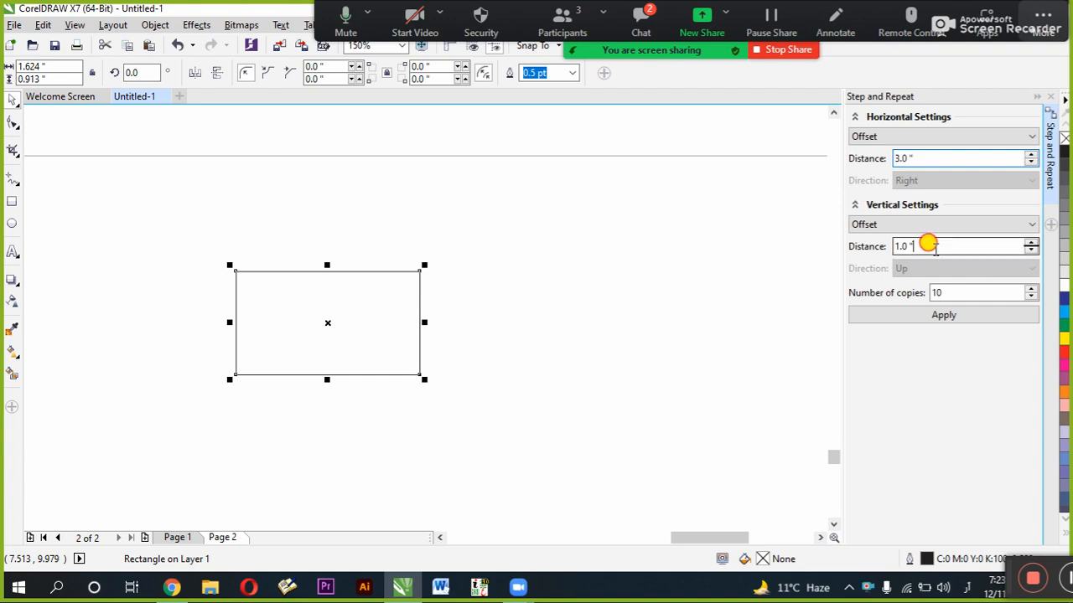
click(964, 324)
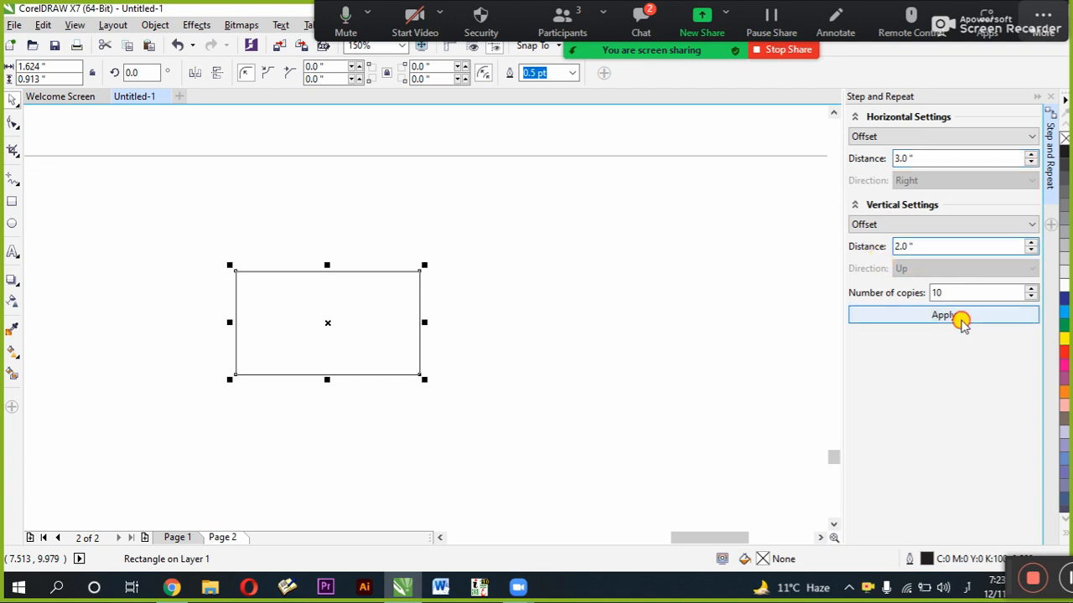
scroll(424, 373, down, 5)
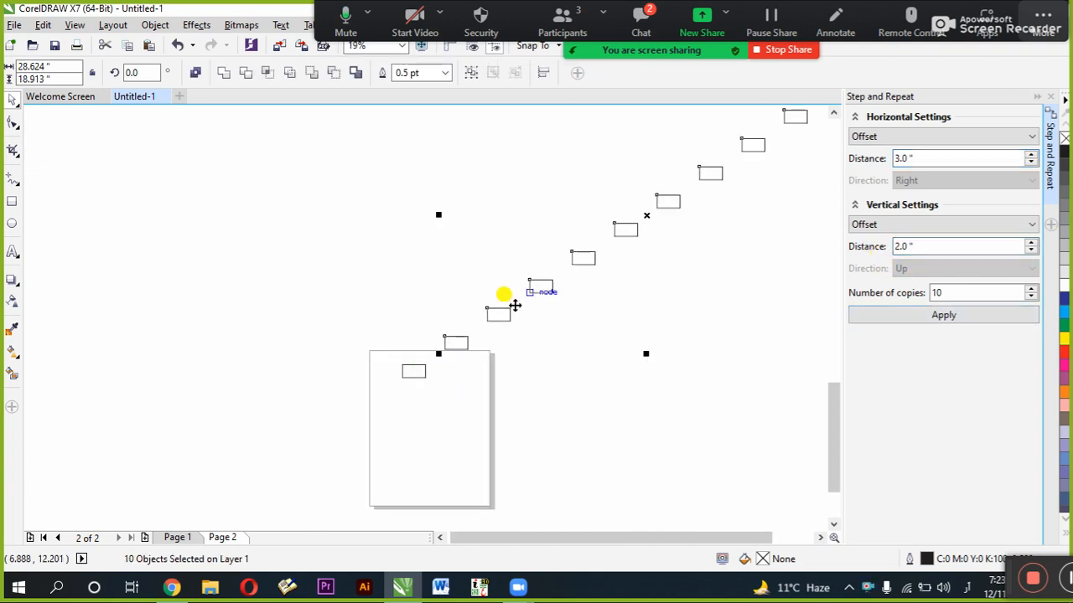
scroll(763, 134, down, 2)
Step: Close the Step and Repeat settings and delete the ten selected copies
click(894, 227)
click(900, 226)
click(906, 141)
click(912, 140)
click(1058, 99)
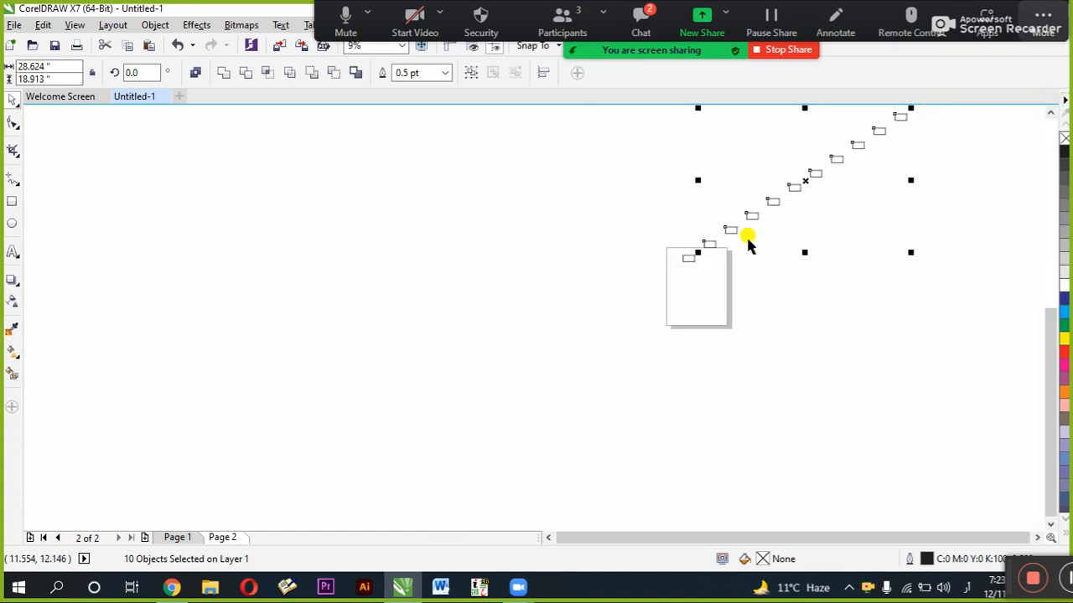
key(Delete)
Step: Select all objects on page 2 with the Select All command and delete them
click(38, 25)
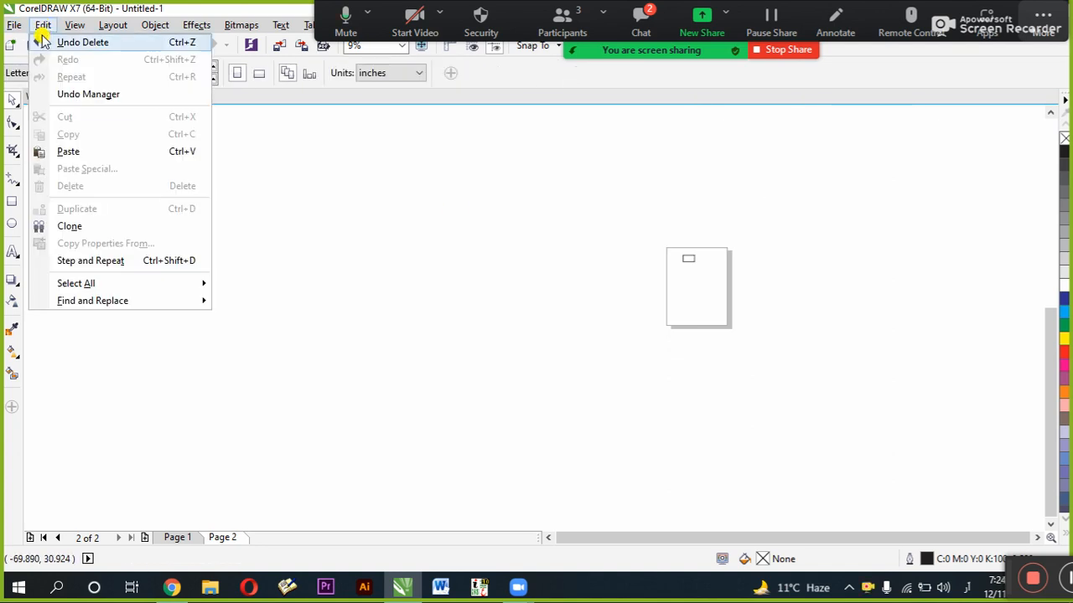
mouse_move(132, 283)
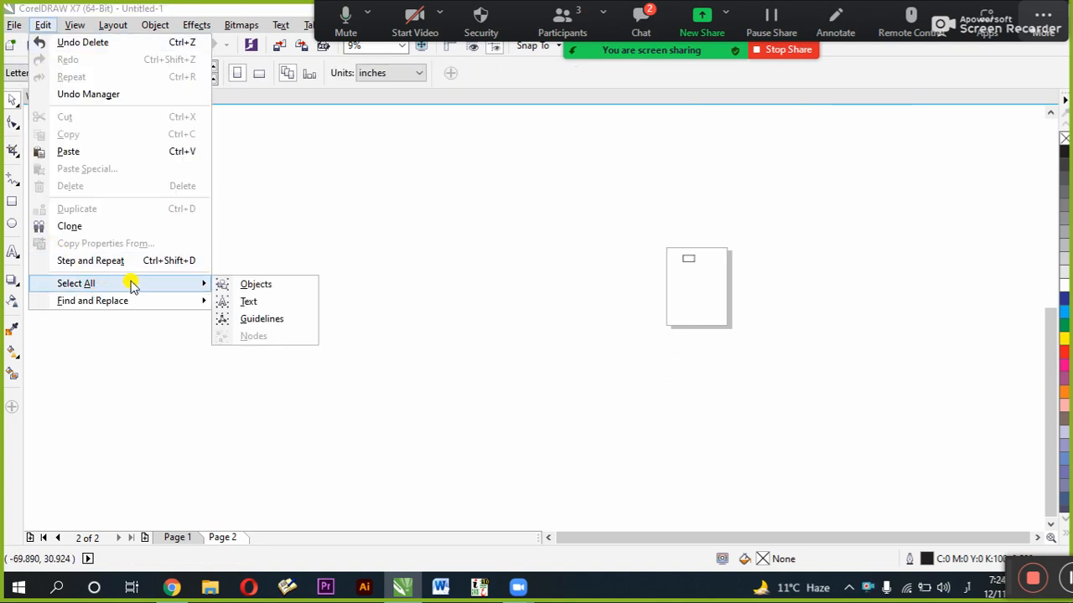
click(235, 289)
key(Delete)
Step: Draw five separate rectangles of different sizes scattered outside the page, and clear the selection
click(15, 203)
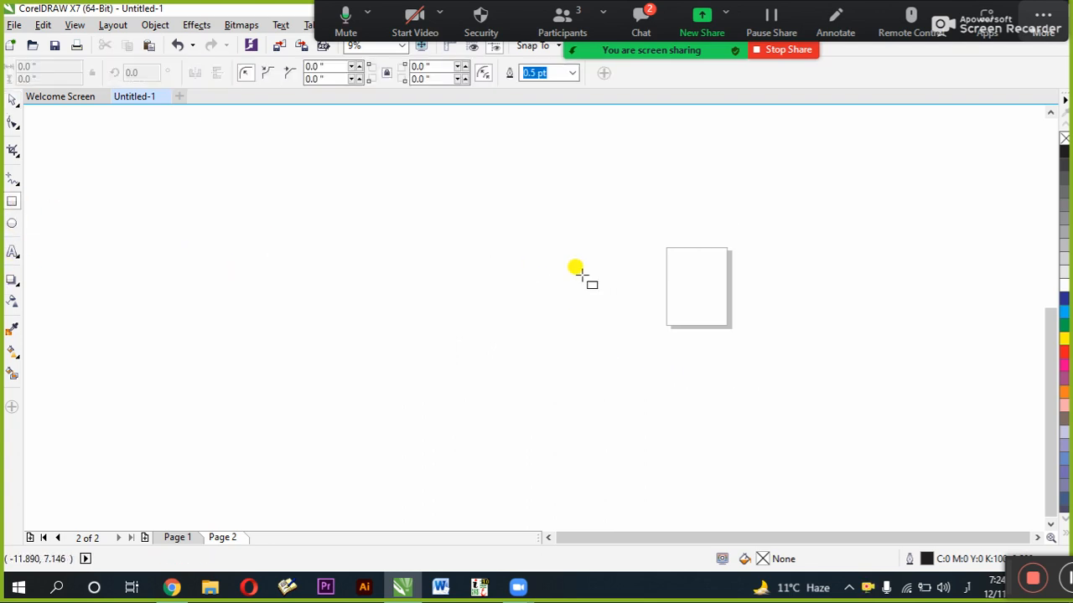
drag(362, 194, 419, 239)
drag(620, 265, 658, 321)
drag(735, 151, 689, 177)
drag(434, 345, 369, 397)
drag(519, 278, 554, 224)
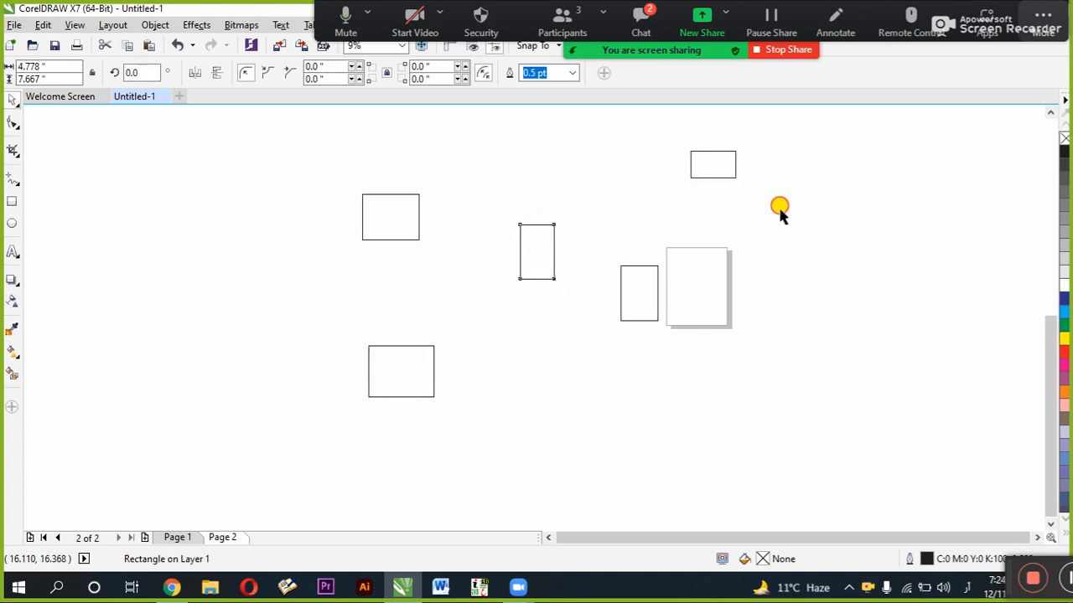
key(Escape)
Step: Marquee-select individual rectangles around the page one after another, and clear the selection
drag(785, 123, 616, 249)
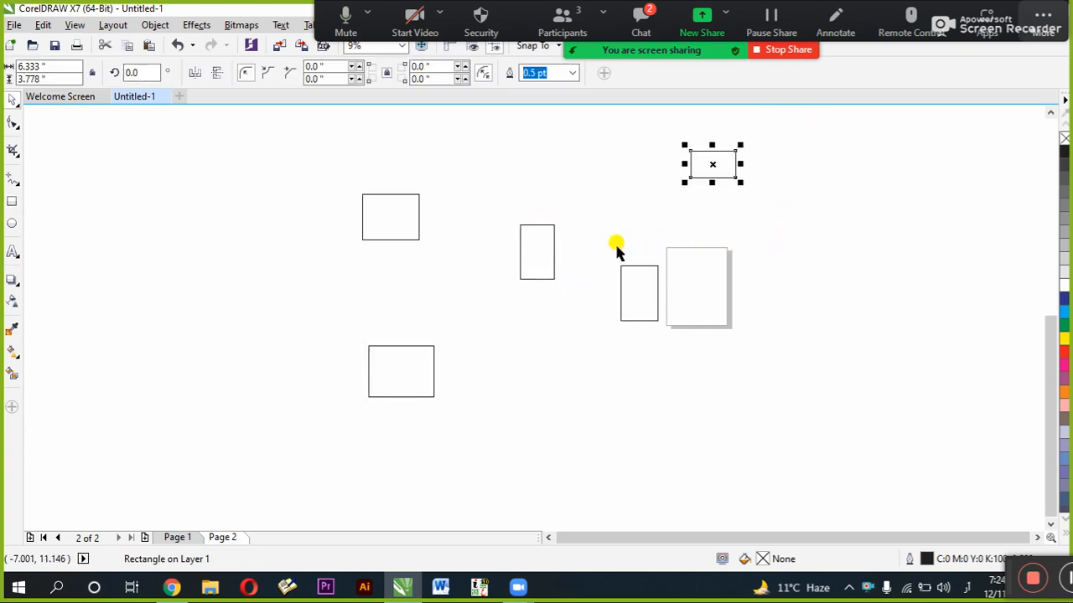
drag(709, 232, 574, 364)
drag(581, 177, 443, 400)
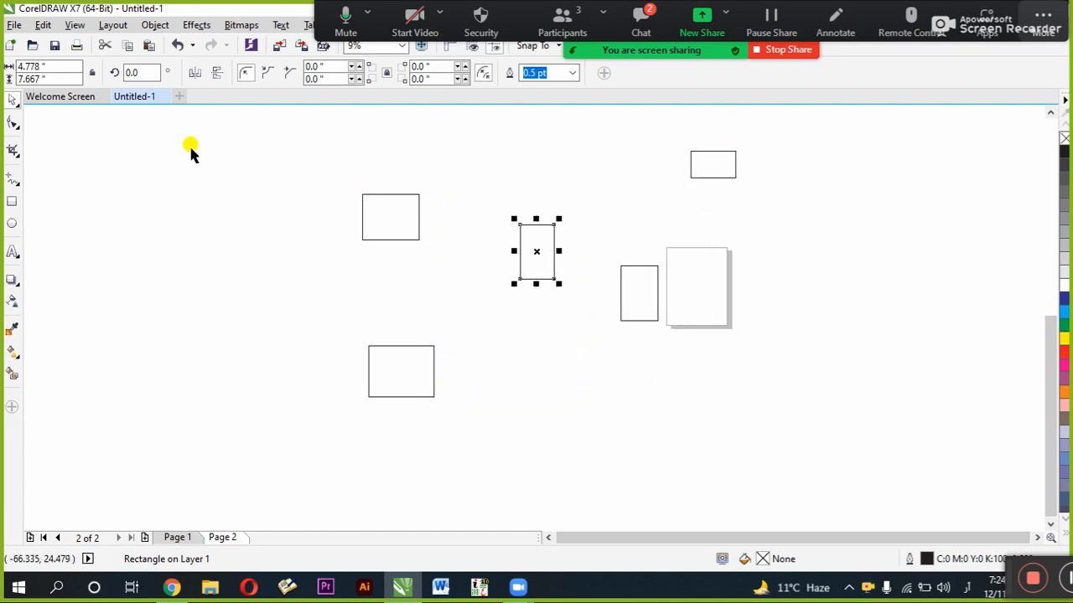
drag(163, 111, 211, 196)
Step: Select all objects with the Select All command, move them together slightly downward, and clear the selection
click(43, 24)
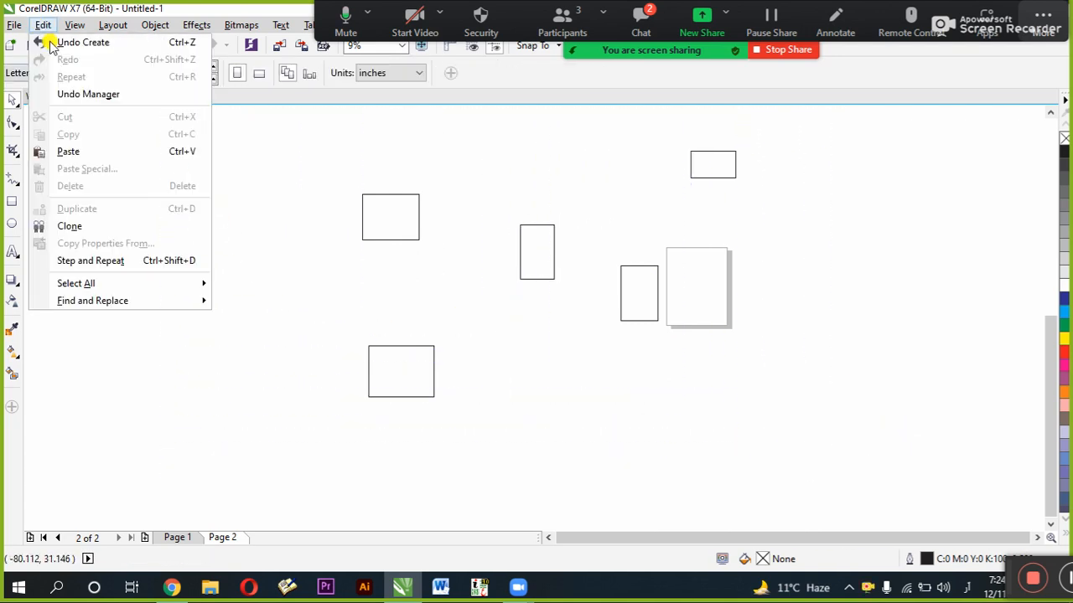
mouse_move(93, 283)
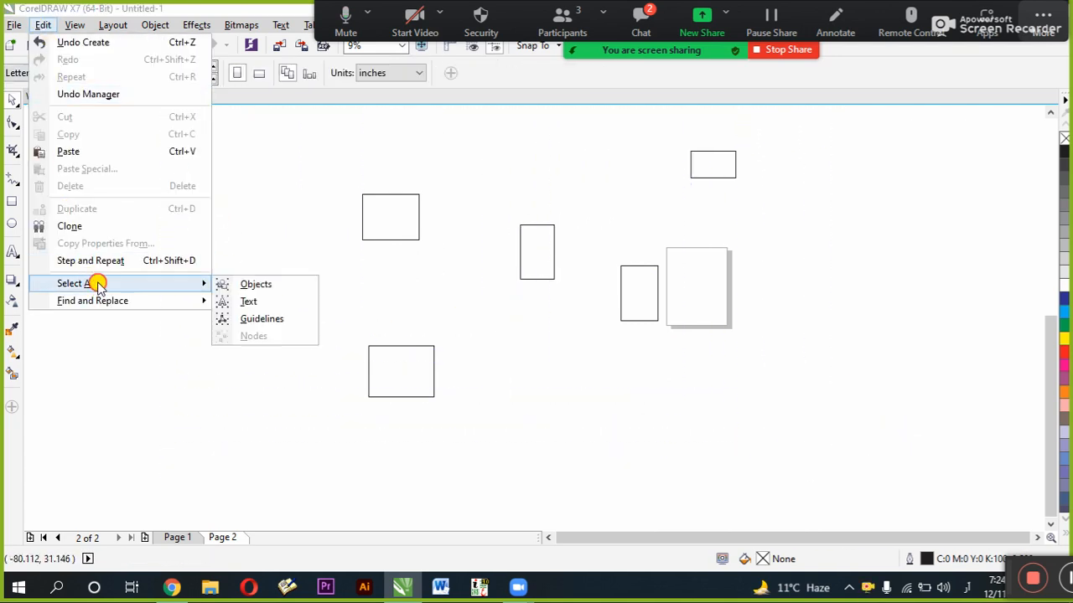
click(274, 288)
drag(524, 263, 316, 238)
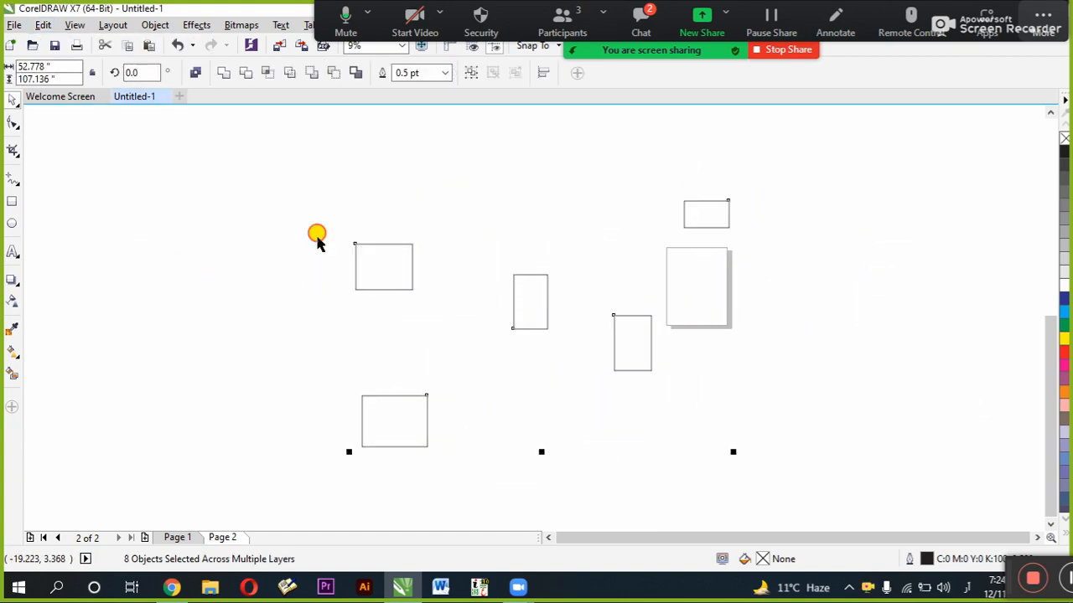
click(316, 237)
Step: Select the upper-left rectangle, and replace that selection by choosing to select all text
click(357, 275)
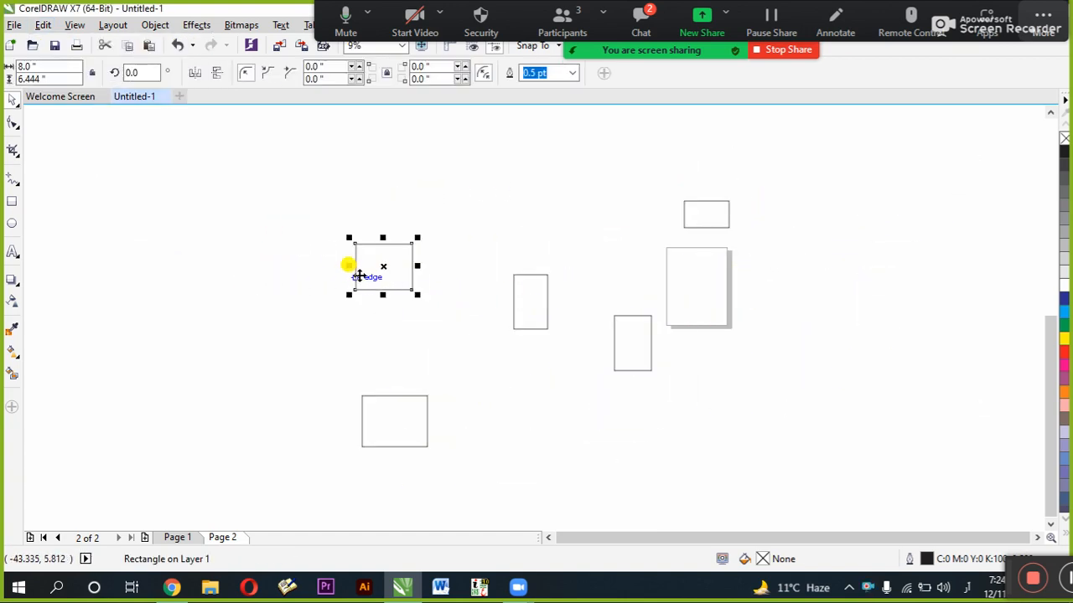
click(42, 26)
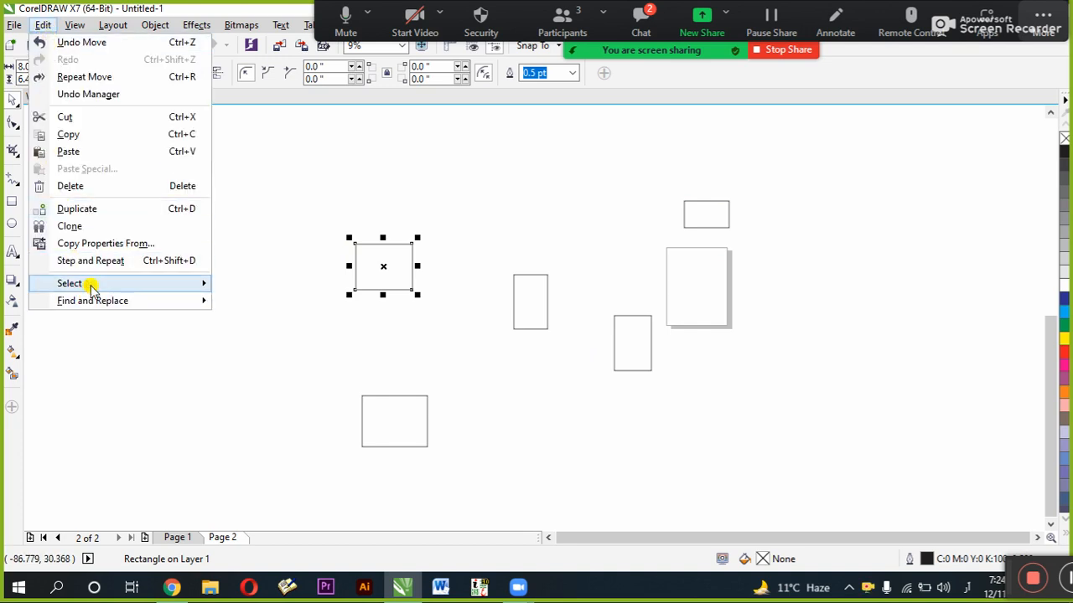
mouse_move(87, 283)
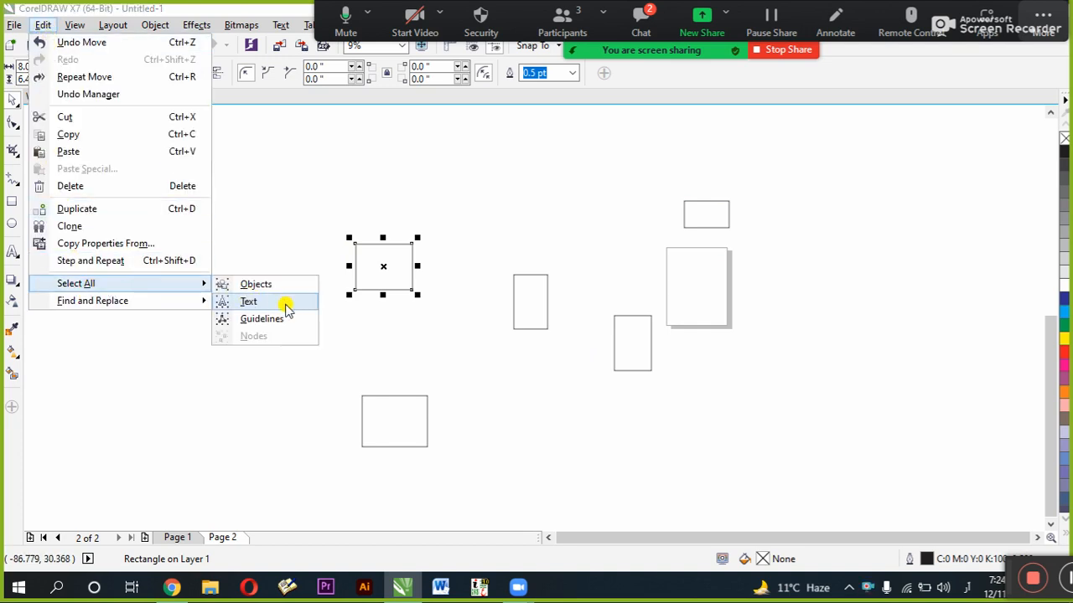
click(263, 307)
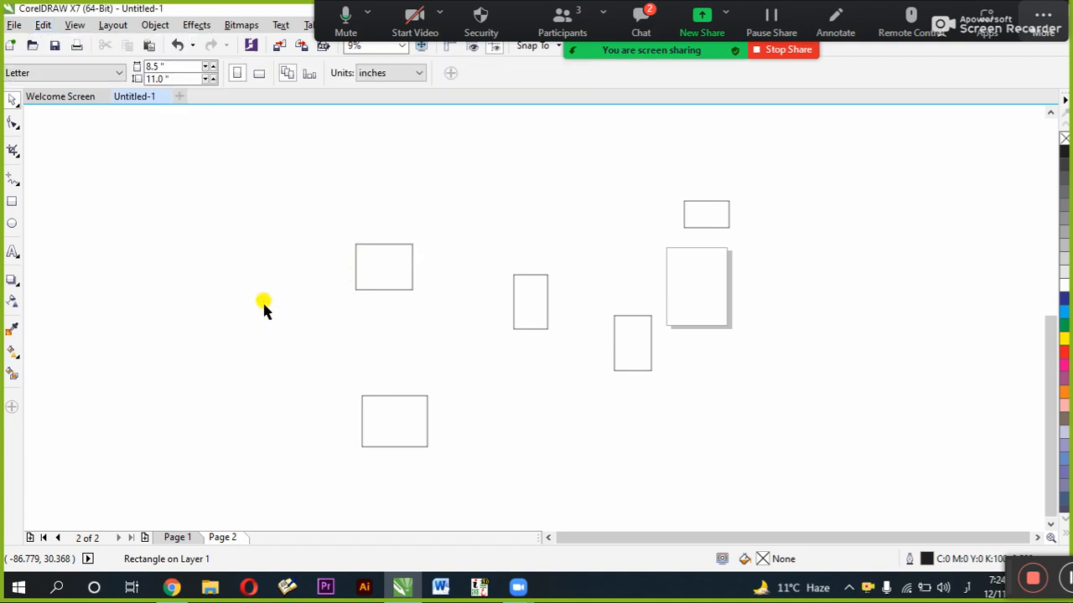
Step: Add the artistic text "النہنہنل" outside the page, place two more copies around it, and clear the selection
click(189, 255)
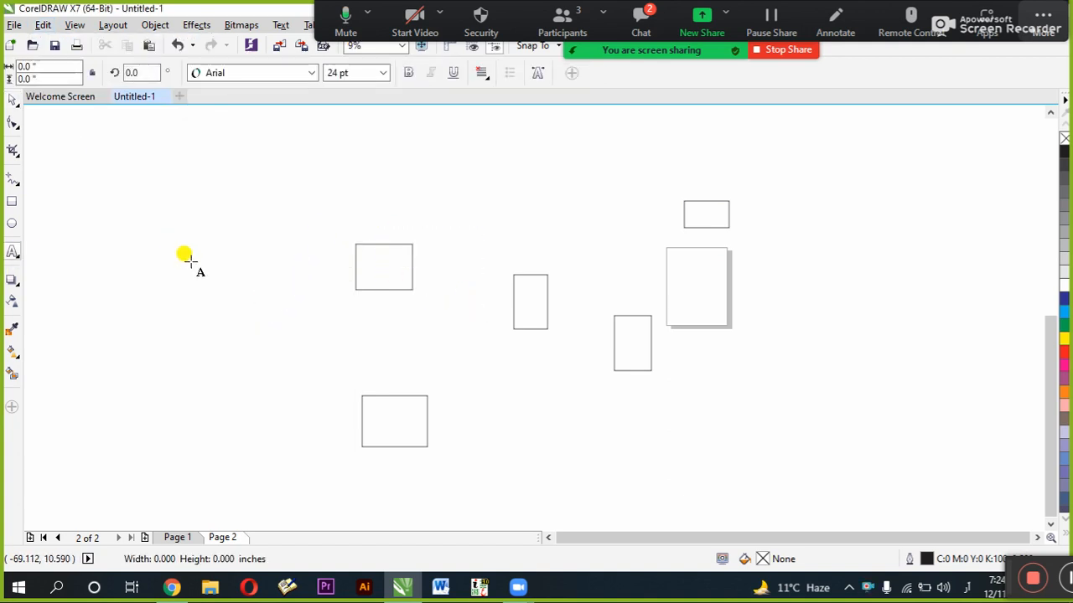
click(17, 106)
drag(177, 248, 260, 315)
right_click(303, 182)
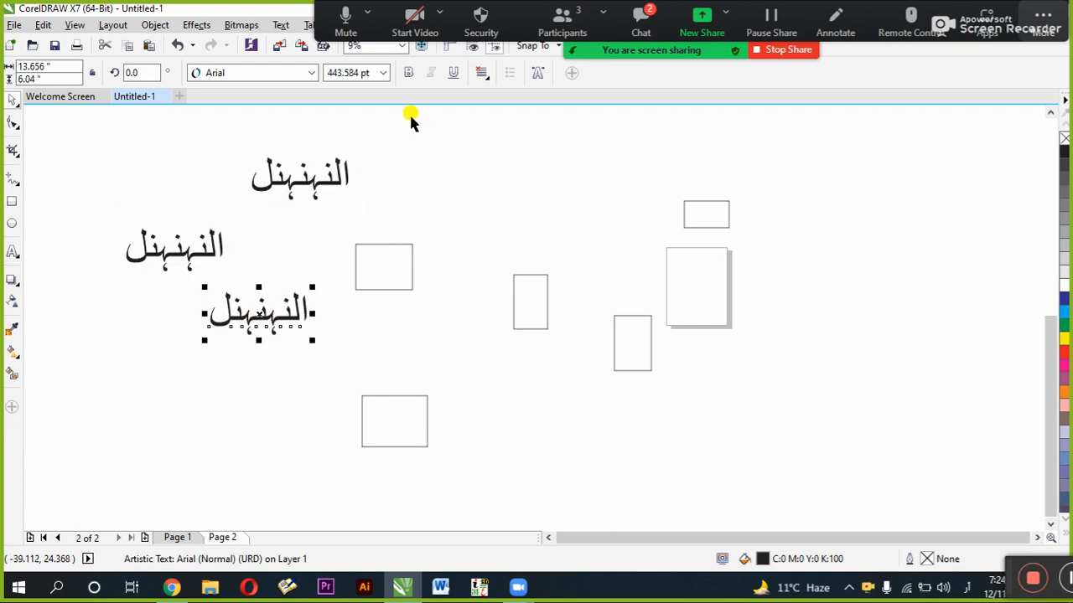
click(411, 115)
Step: Select all text objects at once with the Select All command for text, and clear the selection
click(43, 26)
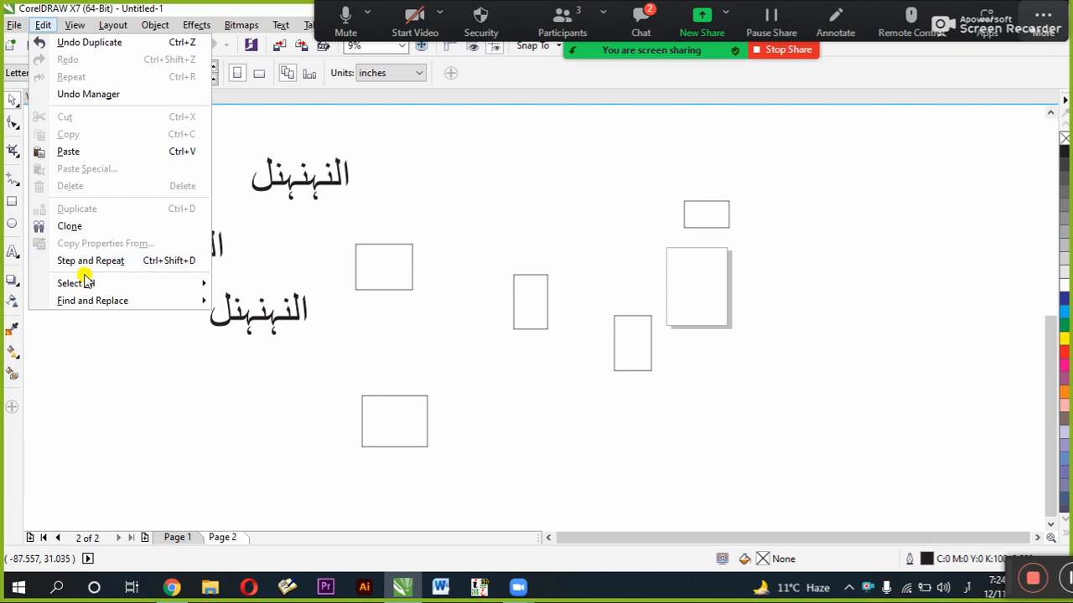
mouse_move(180, 287)
click(234, 306)
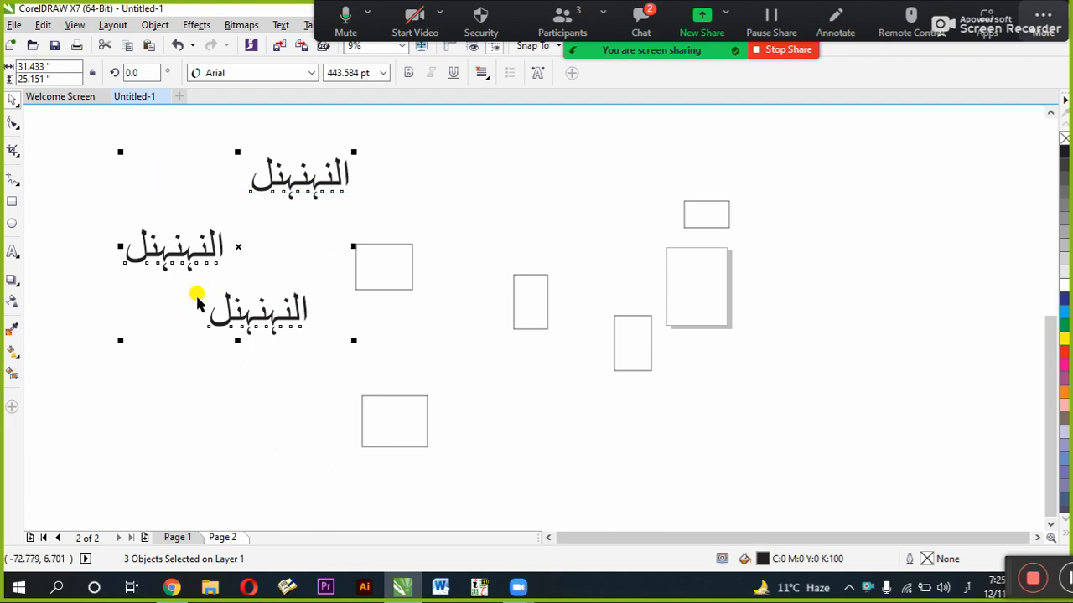
click(333, 265)
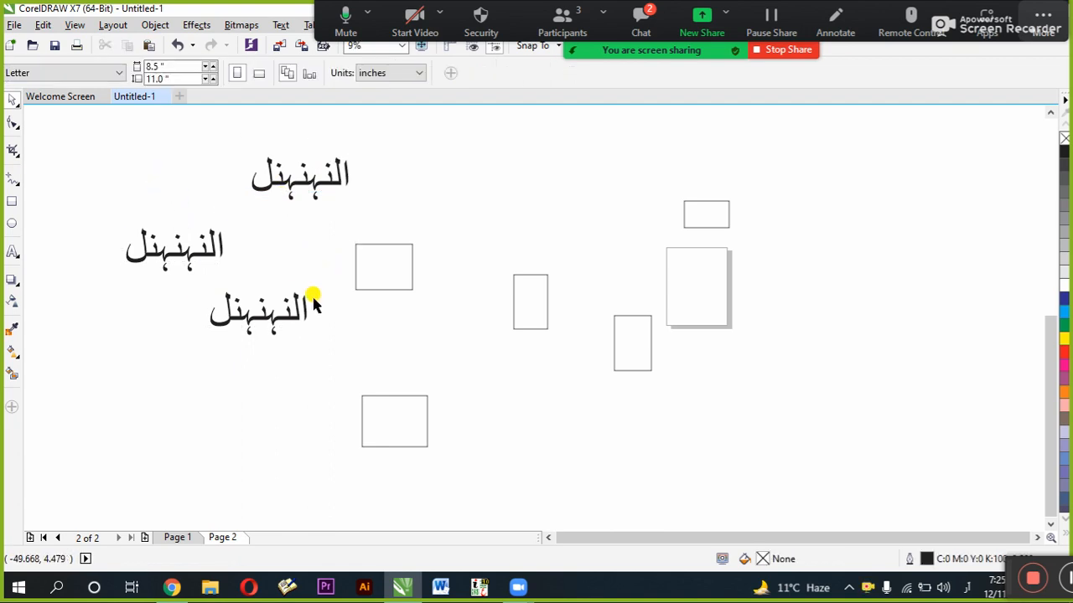
Step: Marquee-select the three texts together with all the rectangles, and clear the selection
drag(571, 268, 544, 290)
click(545, 283)
click(517, 335)
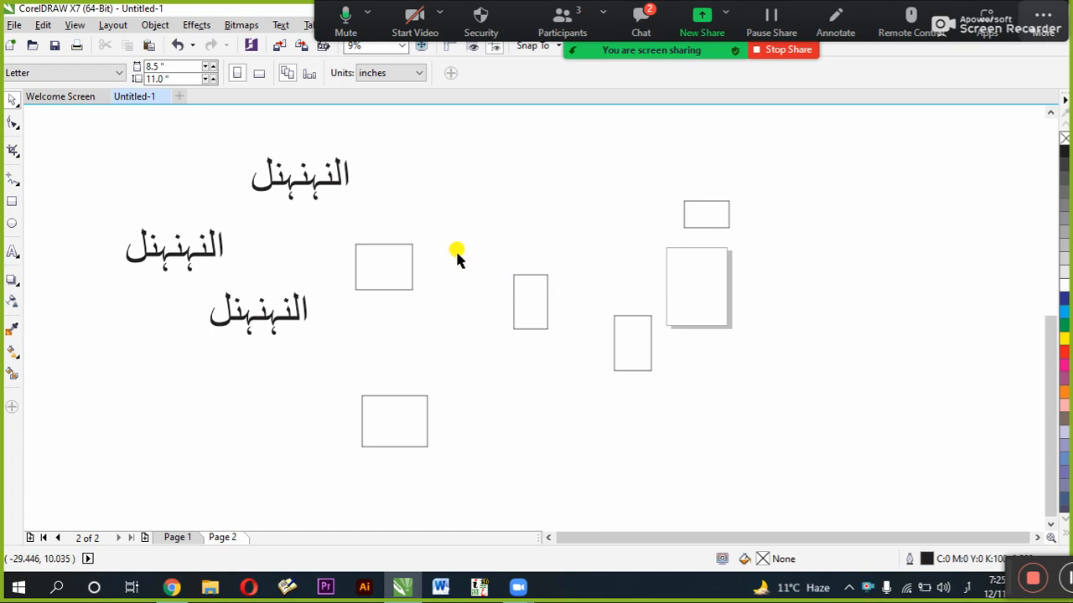
click(317, 191)
click(410, 150)
drag(69, 122, 807, 455)
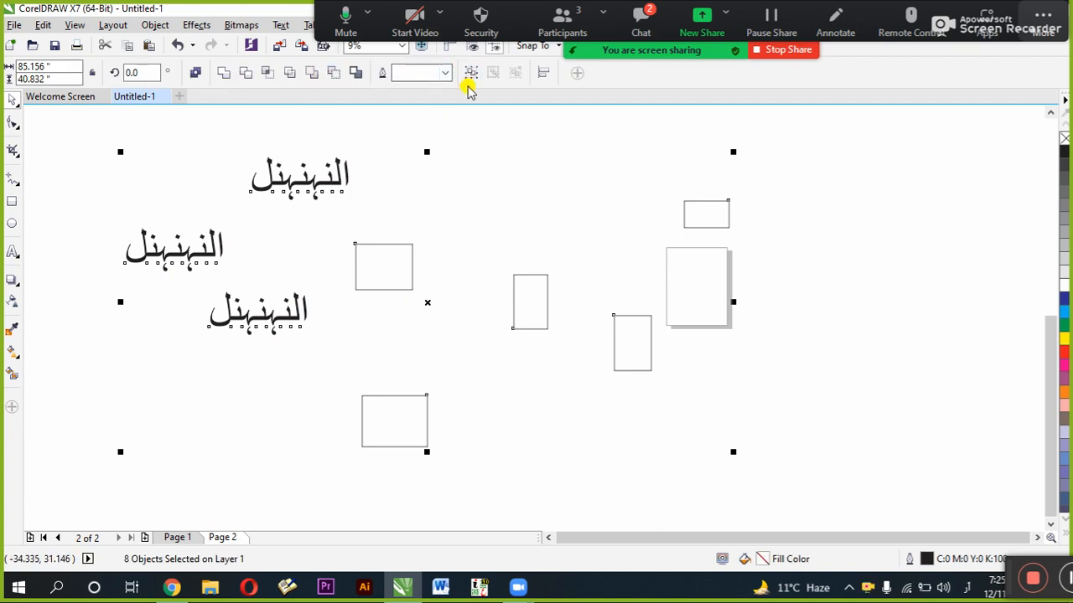
click(478, 180)
Step: Select all text in the document and set its font to Arial Unicode MS
click(42, 25)
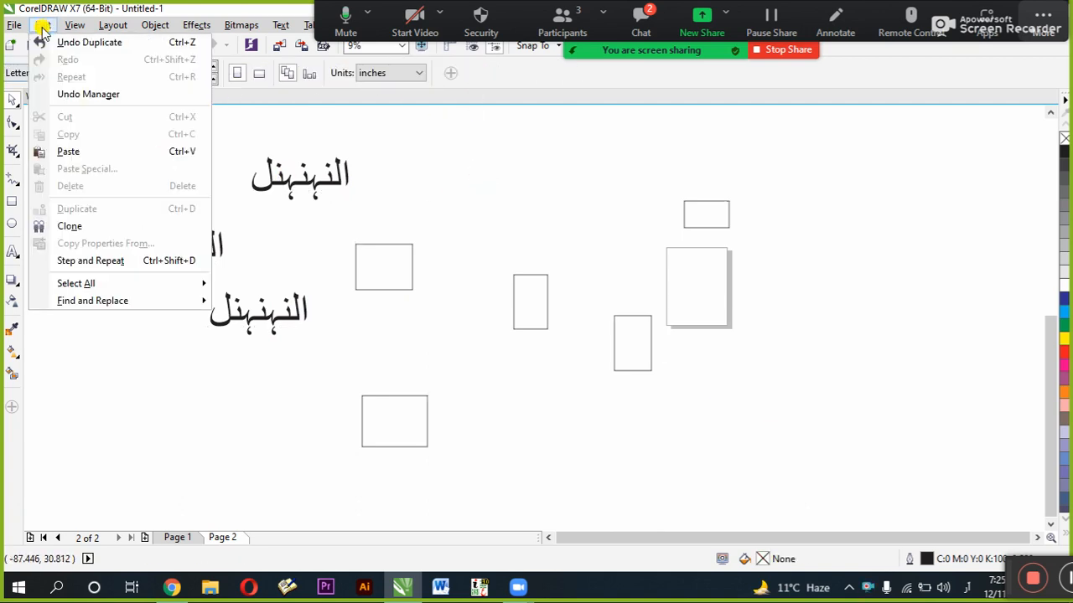
mouse_move(134, 282)
click(261, 299)
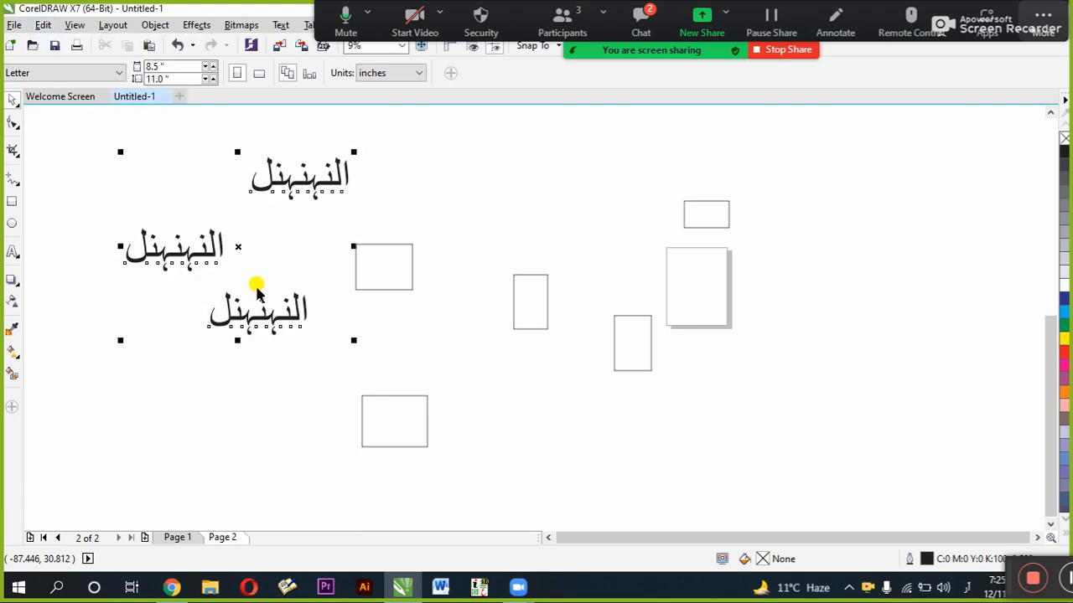
click(294, 73)
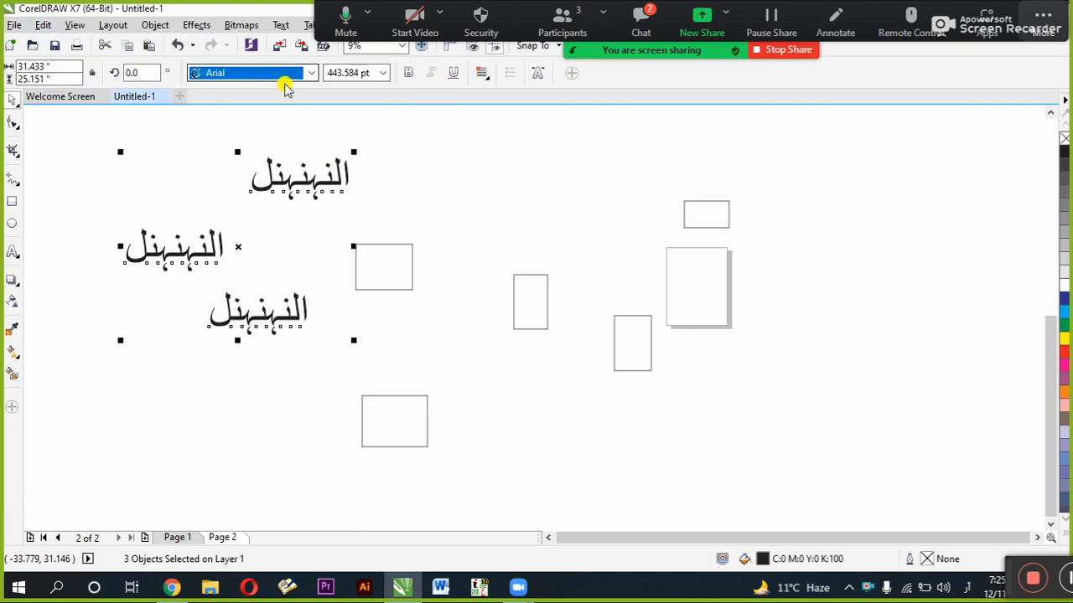
click(310, 72)
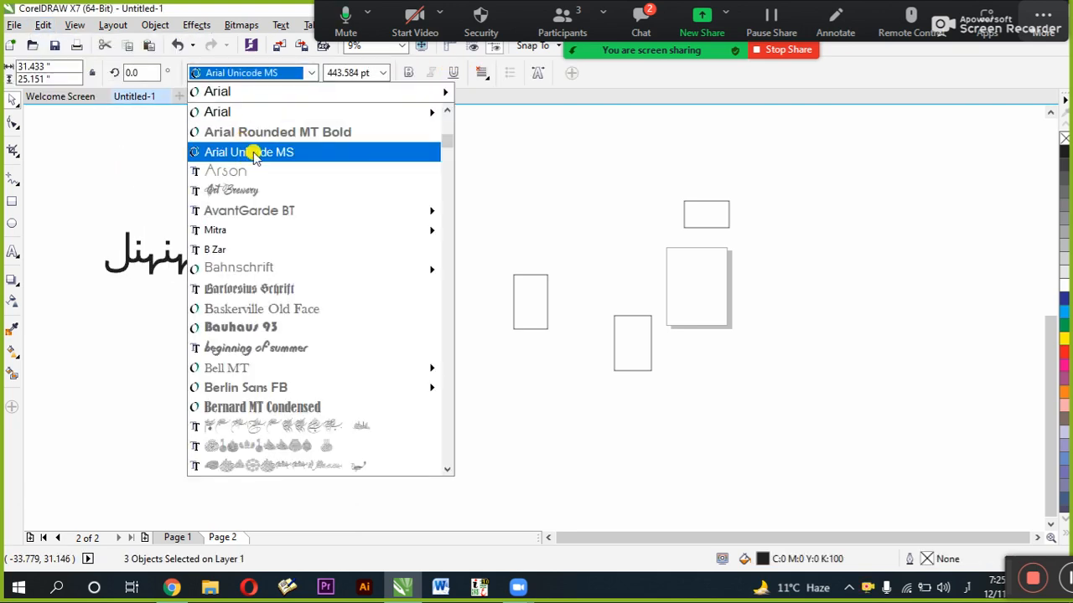
click(254, 153)
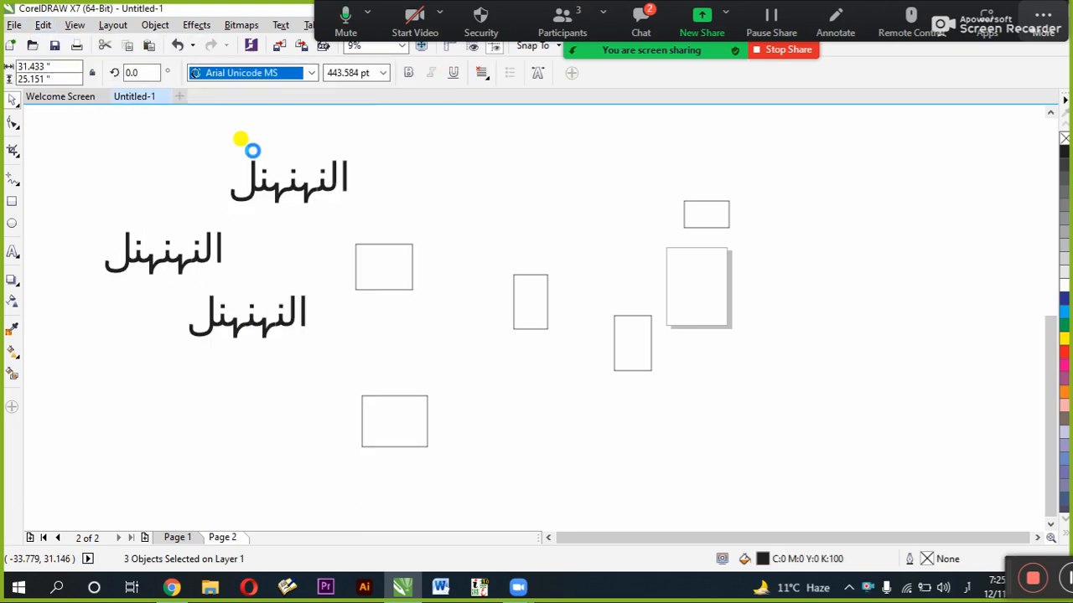
Step: Underline the selected texts and set their alignment to Full Justify
click(454, 74)
click(481, 73)
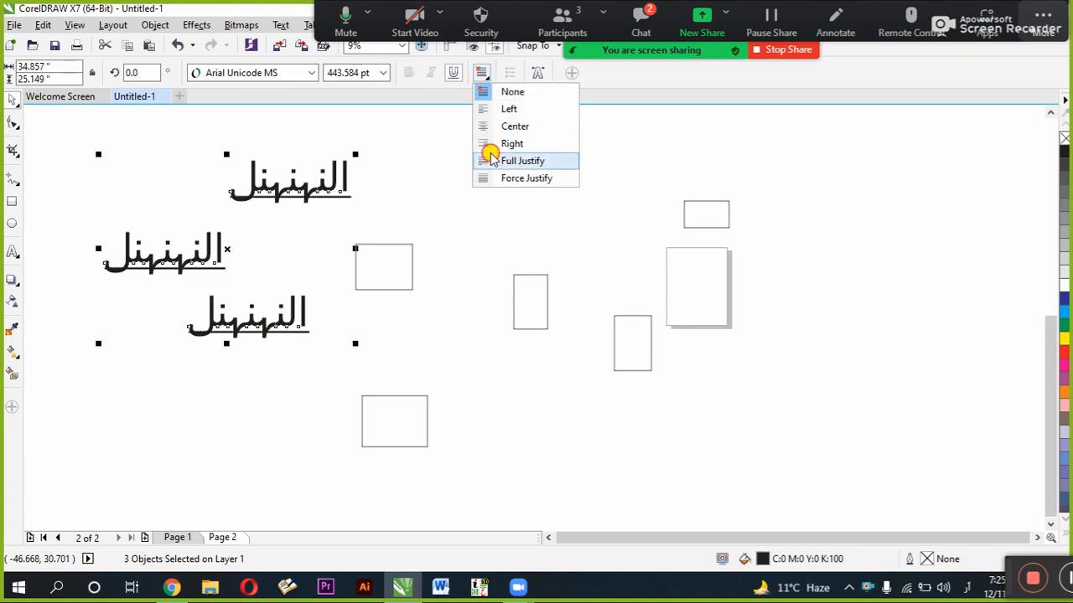
click(488, 160)
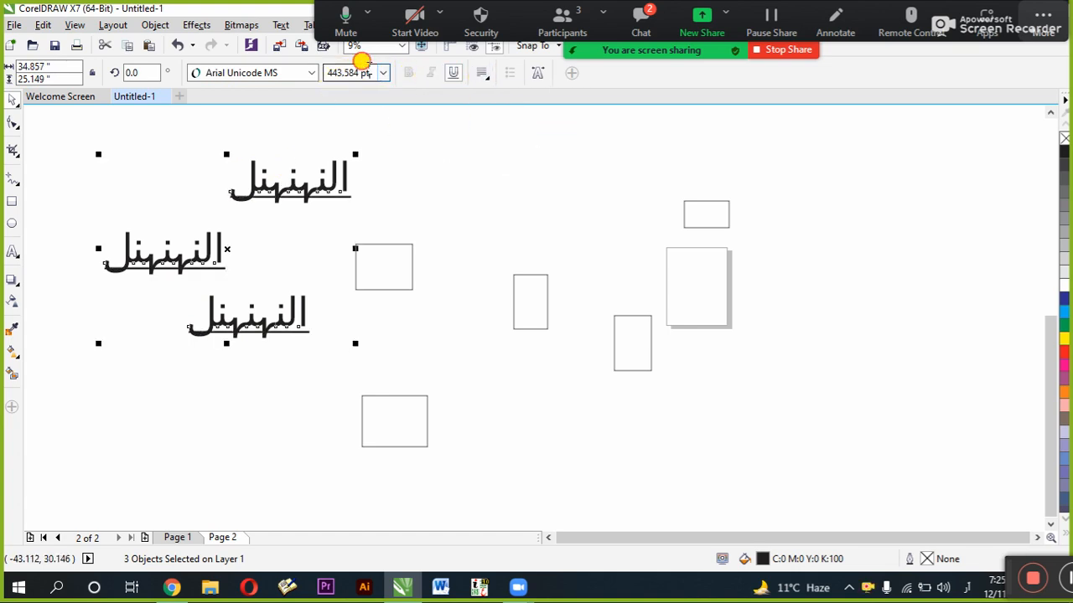
Step: Set the font size of the three selected texts to 500 pt and clear the selection
click(369, 72)
text(5)
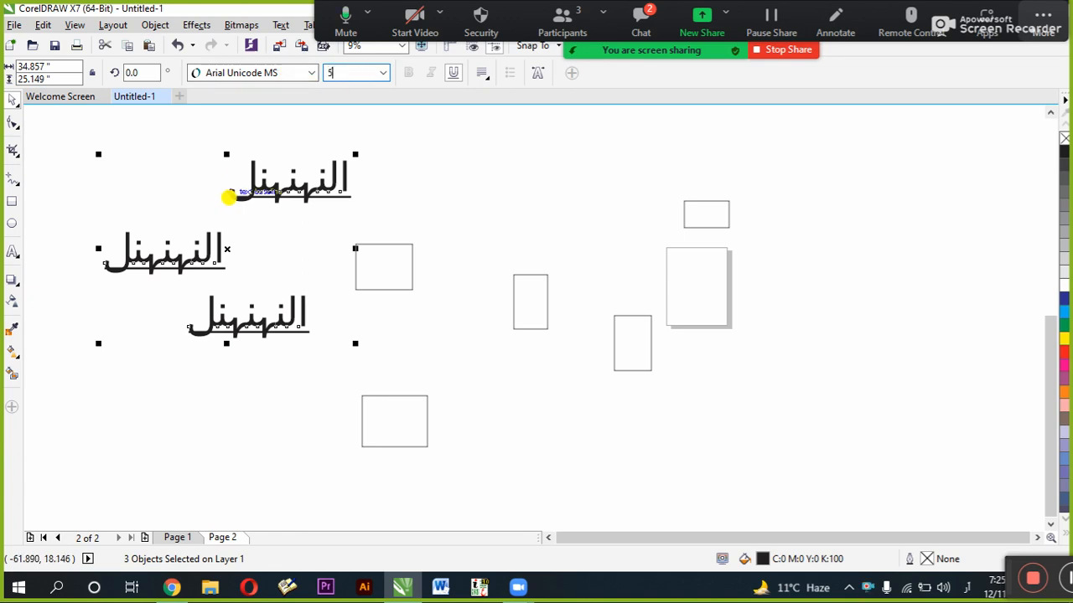
text(00)
key(Return)
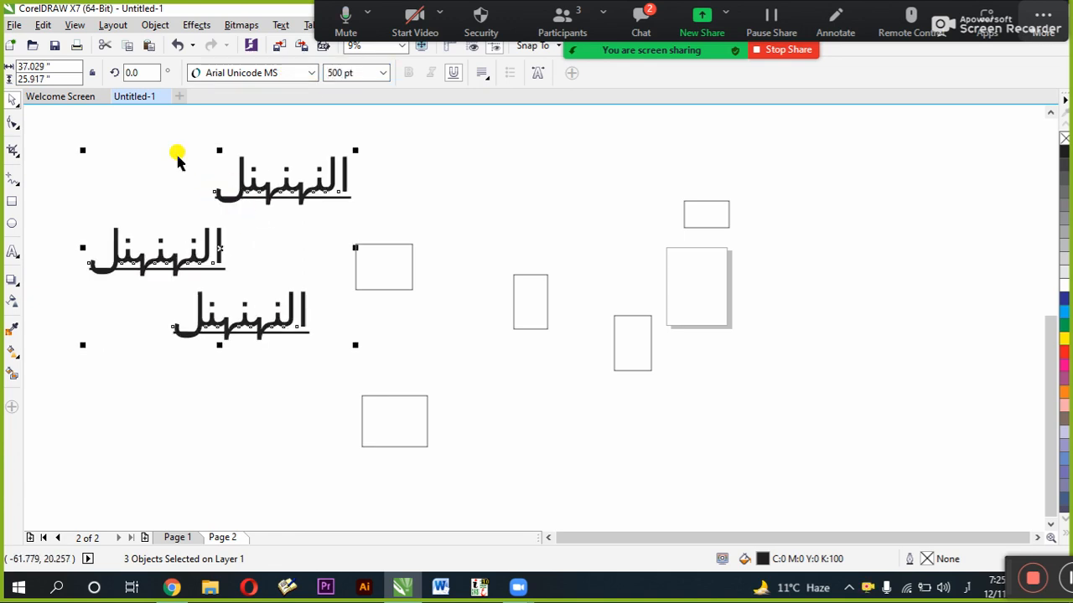
click(139, 184)
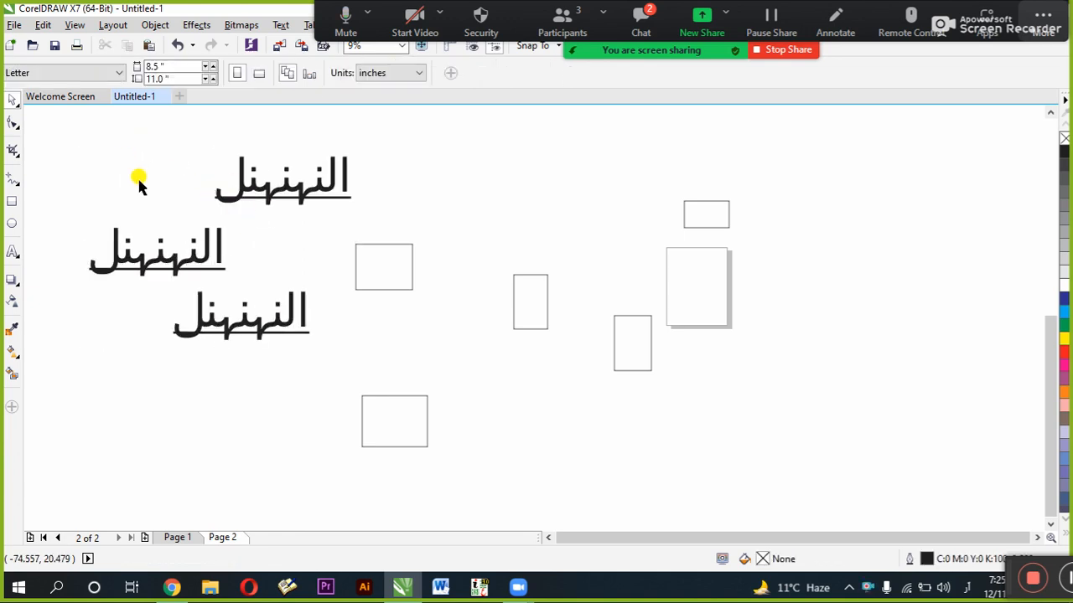
Step: Apply the Select All command for guidelines to the drawing
click(42, 25)
mouse_move(108, 282)
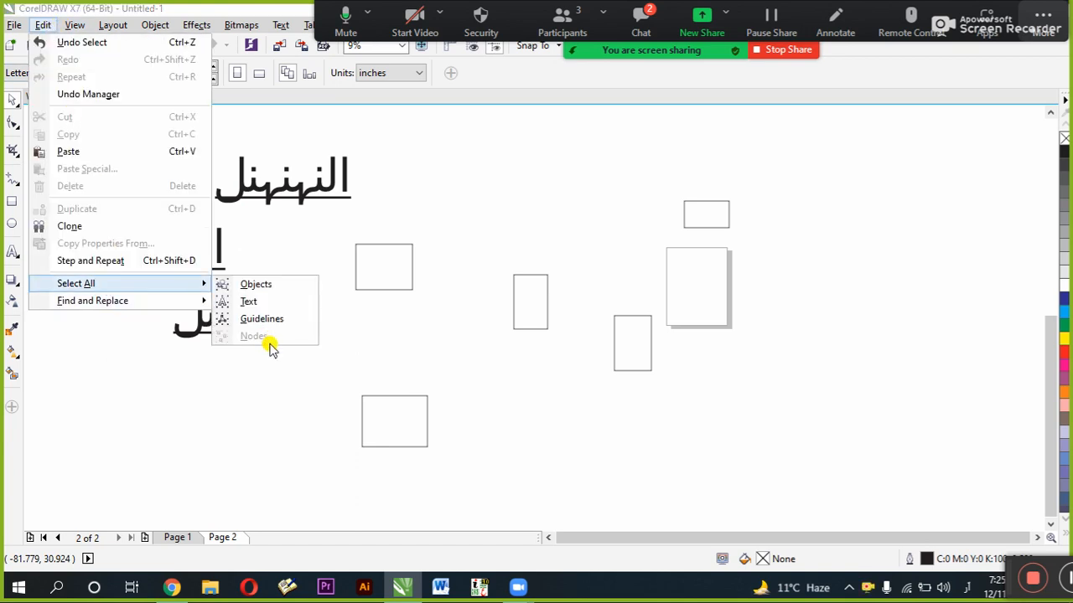
click(242, 322)
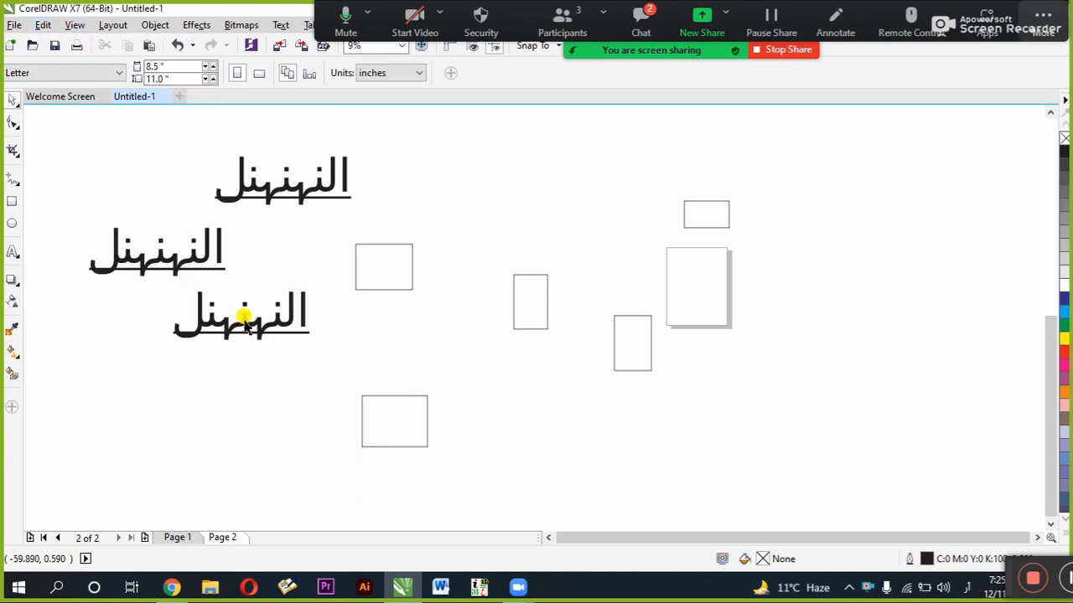
click(239, 314)
Step: Marquee-select every underlined text and rectangle around the page, and clear the selection
drag(60, 116, 804, 475)
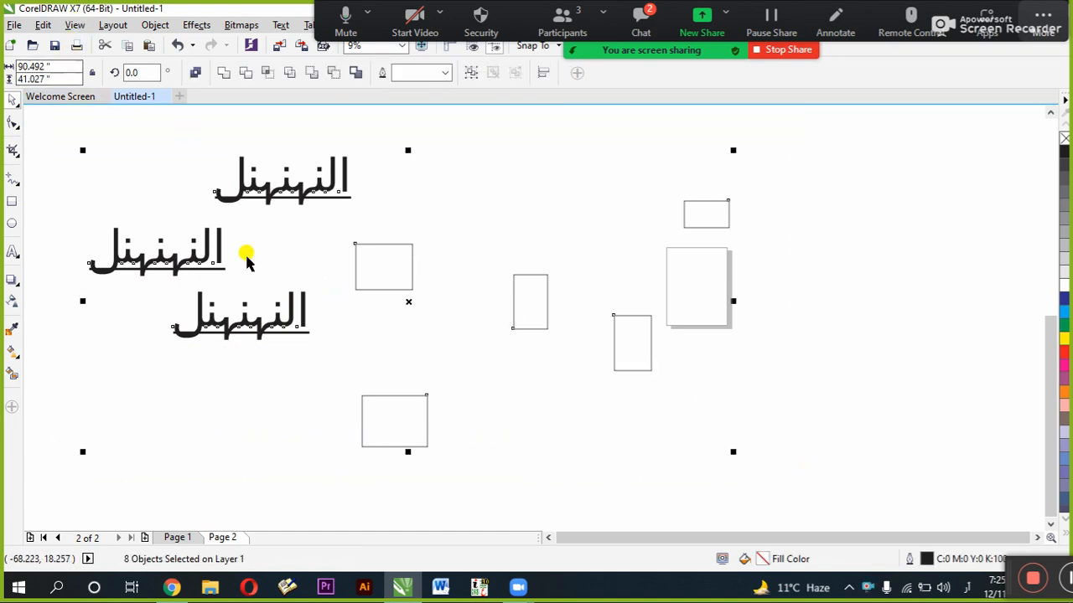
drag(46, 134, 783, 505)
click(406, 357)
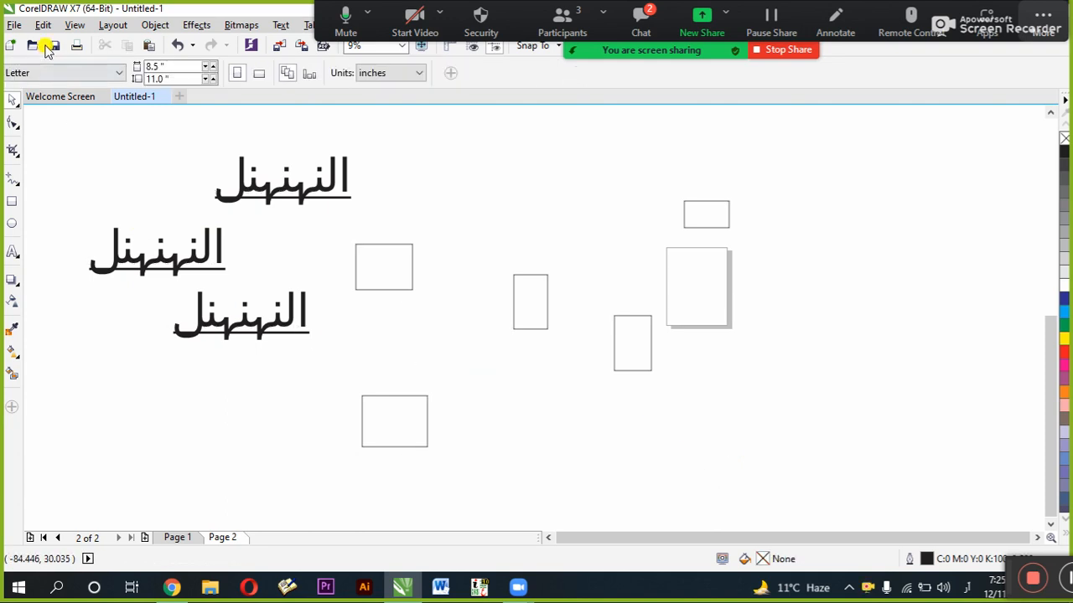
click(44, 26)
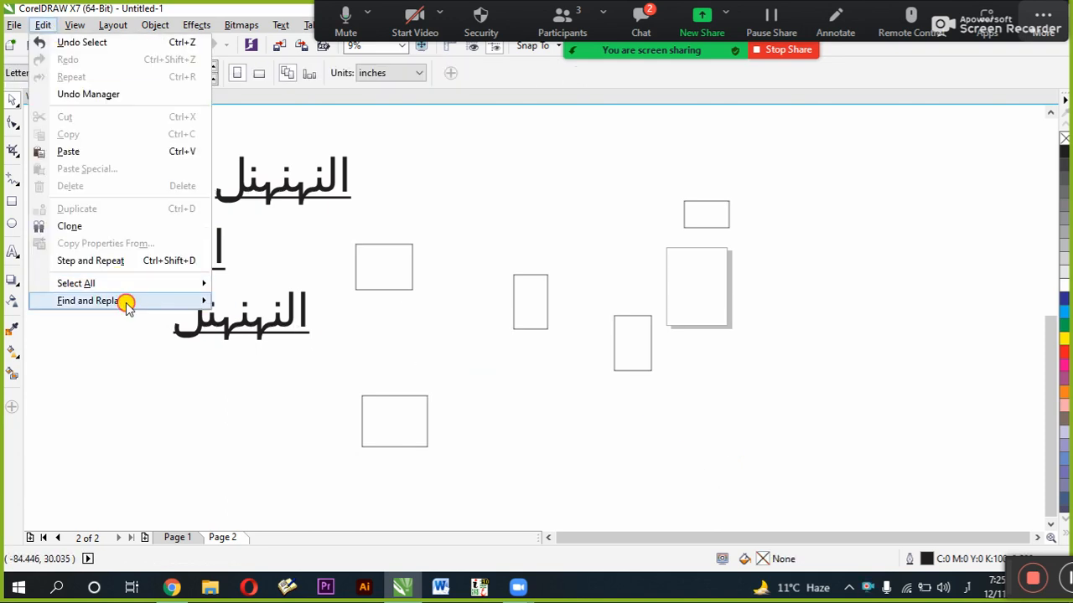
mouse_move(152, 310)
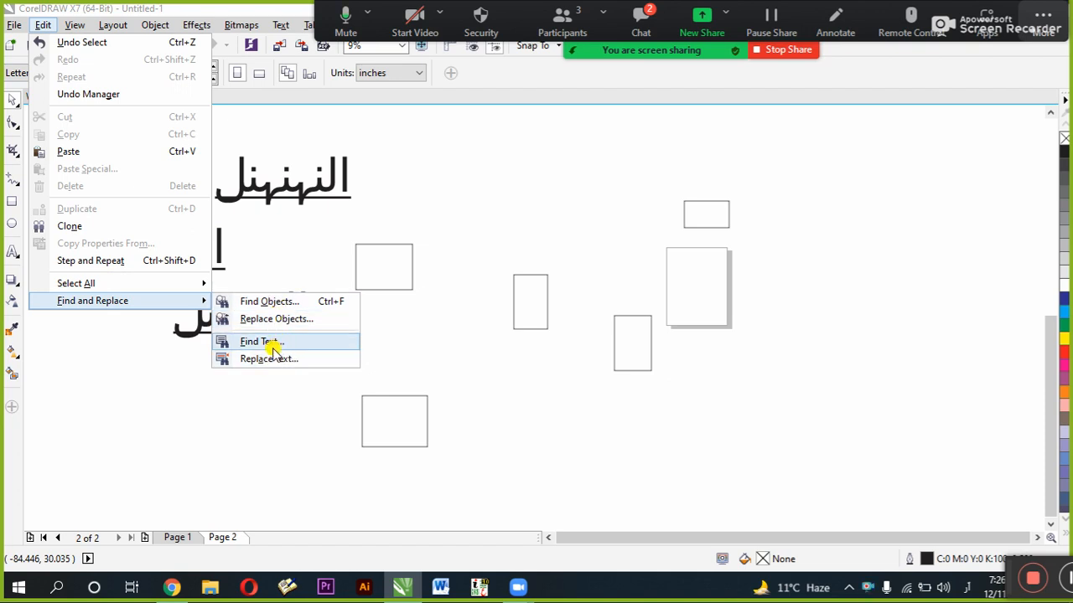
click(410, 223)
Step: Highlight characters inside the uppermost and middle text objects in turn, and leave text editing with nothing selected
double_click(265, 188)
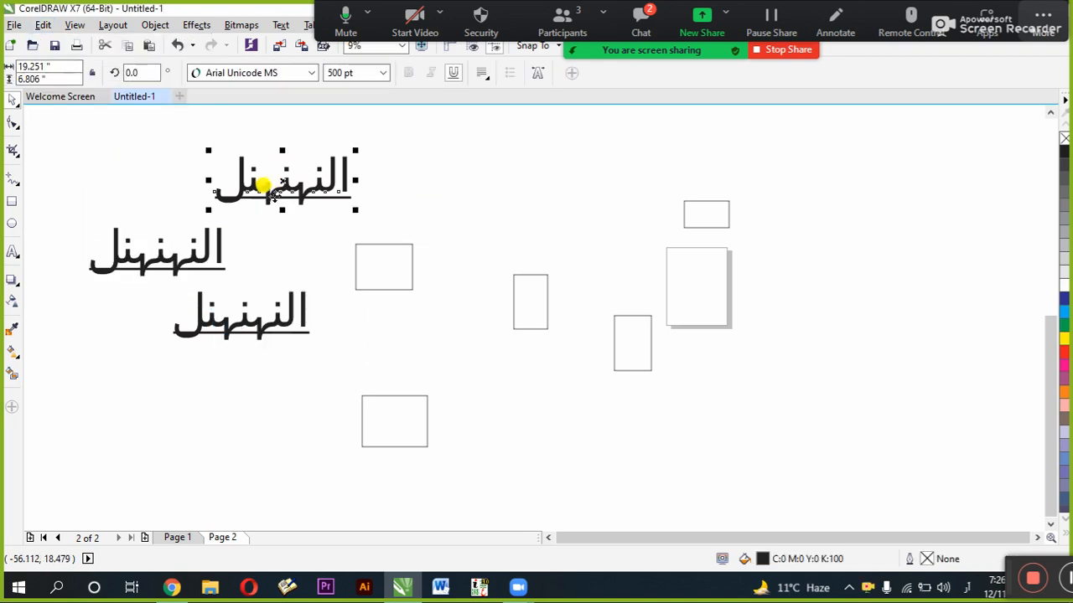
drag(274, 192, 312, 187)
drag(125, 246, 139, 248)
click(12, 99)
click(67, 118)
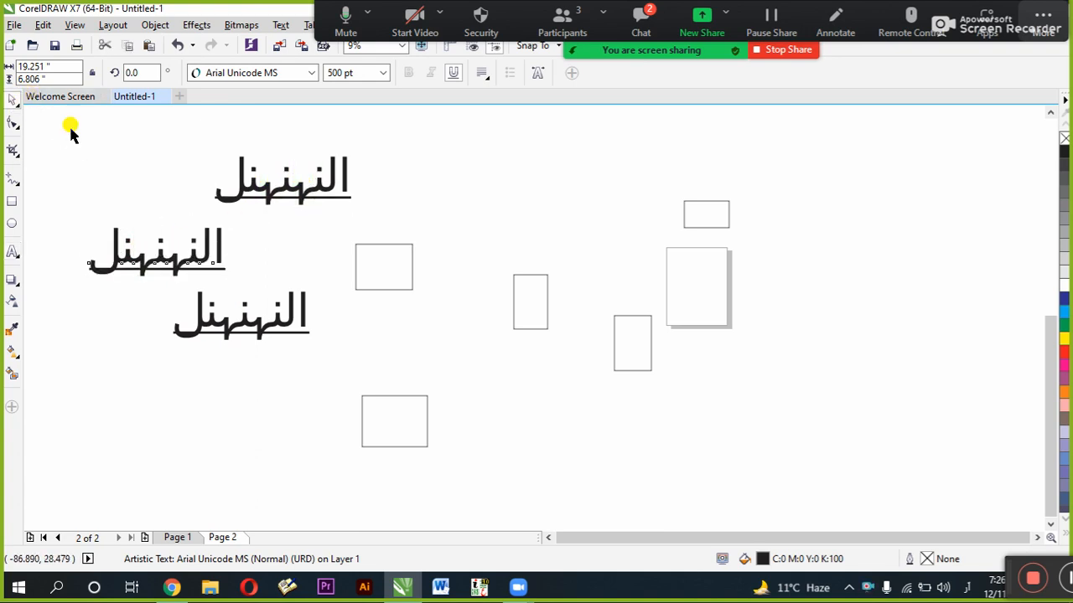
click(43, 24)
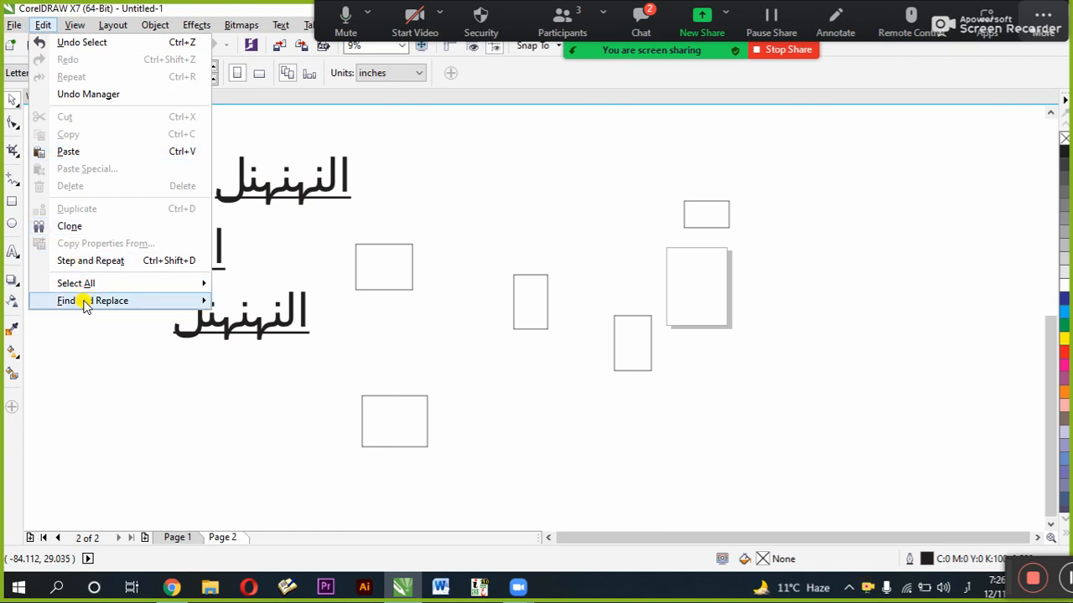
click(244, 302)
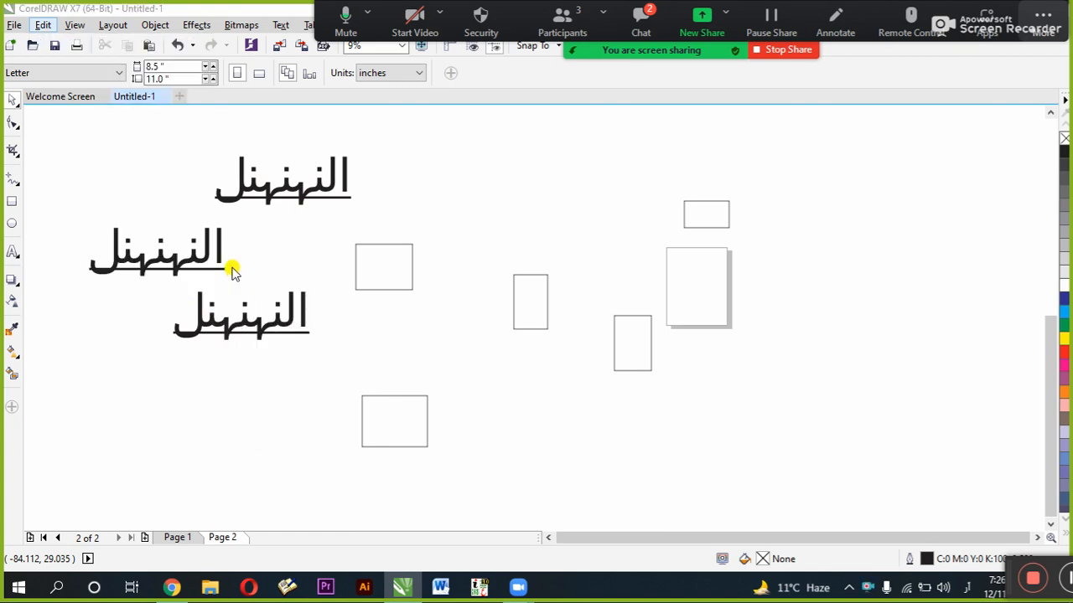
click(749, 123)
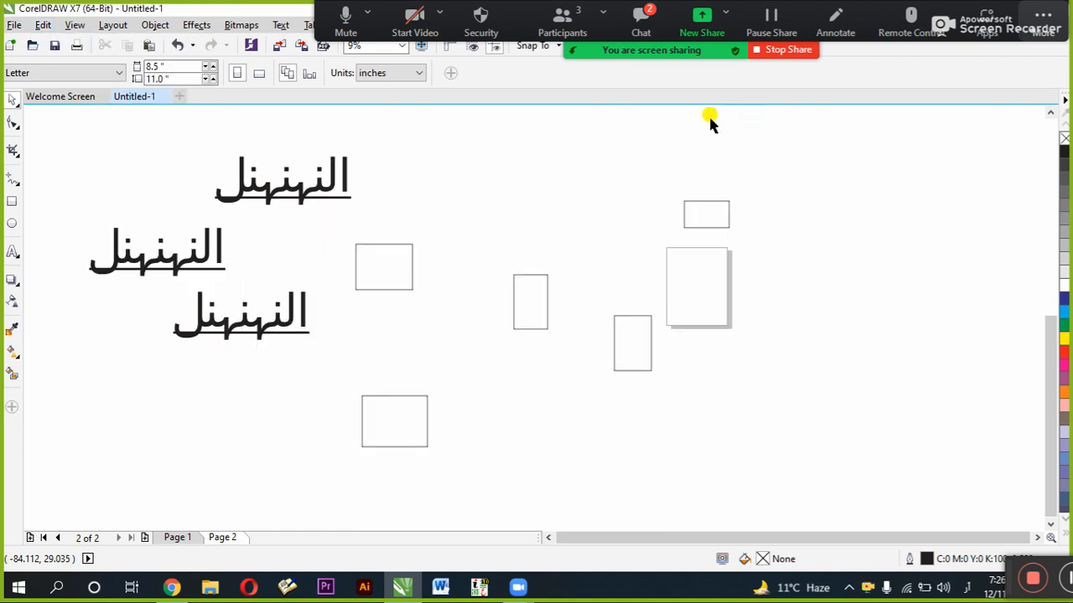
Step: Start a Find Text search with its dialog clear of the texts, and set the search letter to ه
click(43, 24)
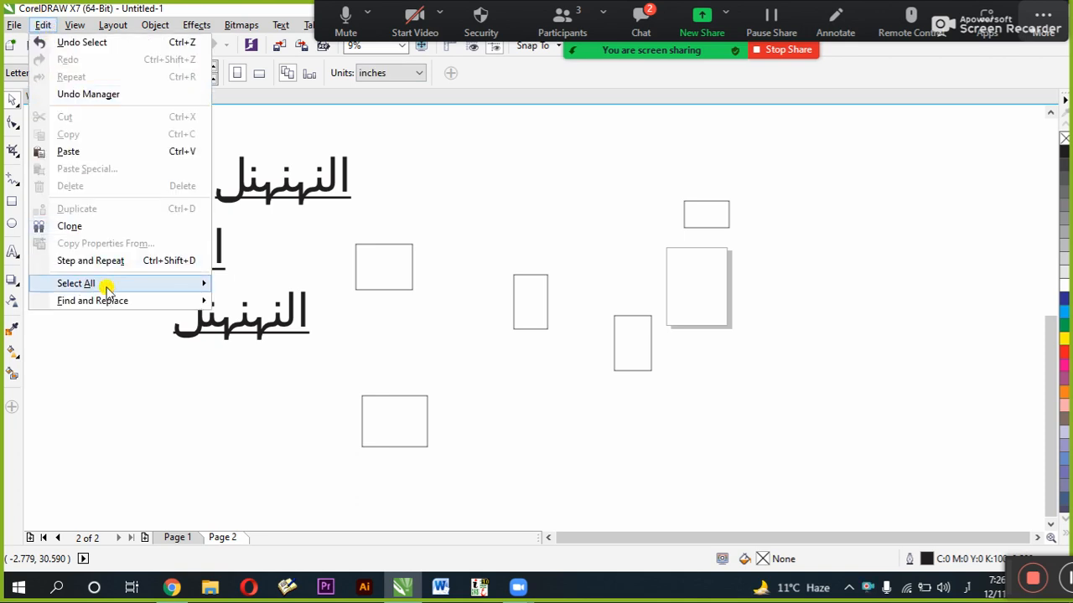
mouse_move(132, 302)
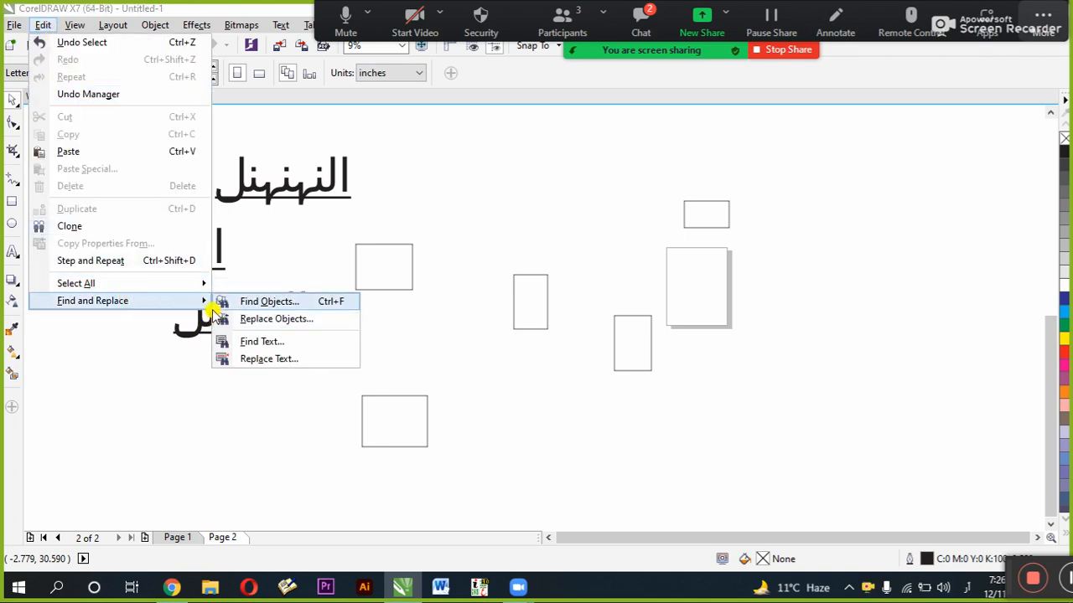
click(280, 345)
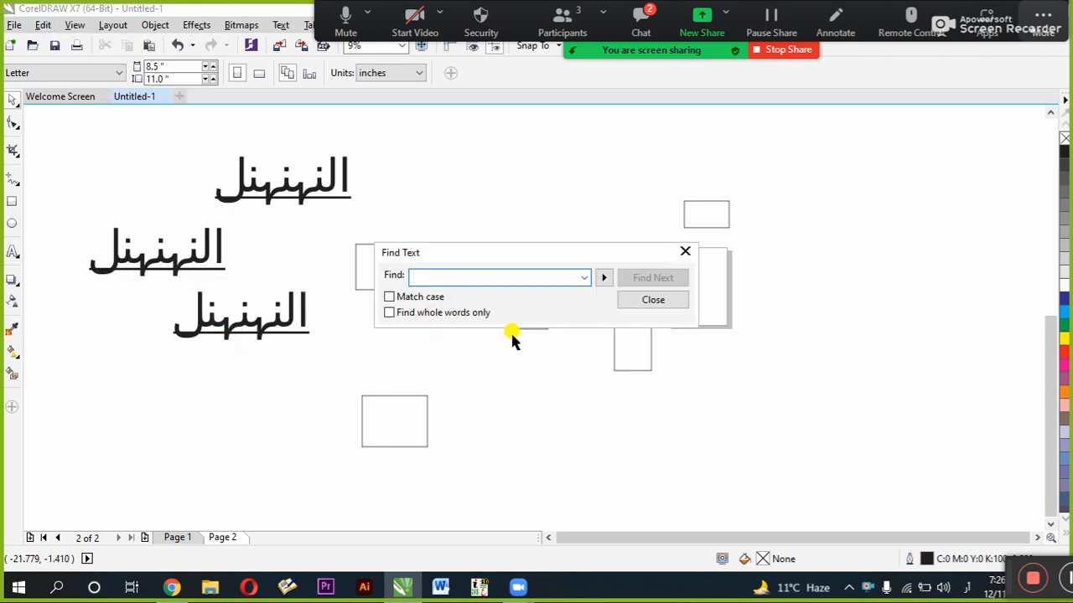
drag(523, 254, 562, 244)
click(171, 266)
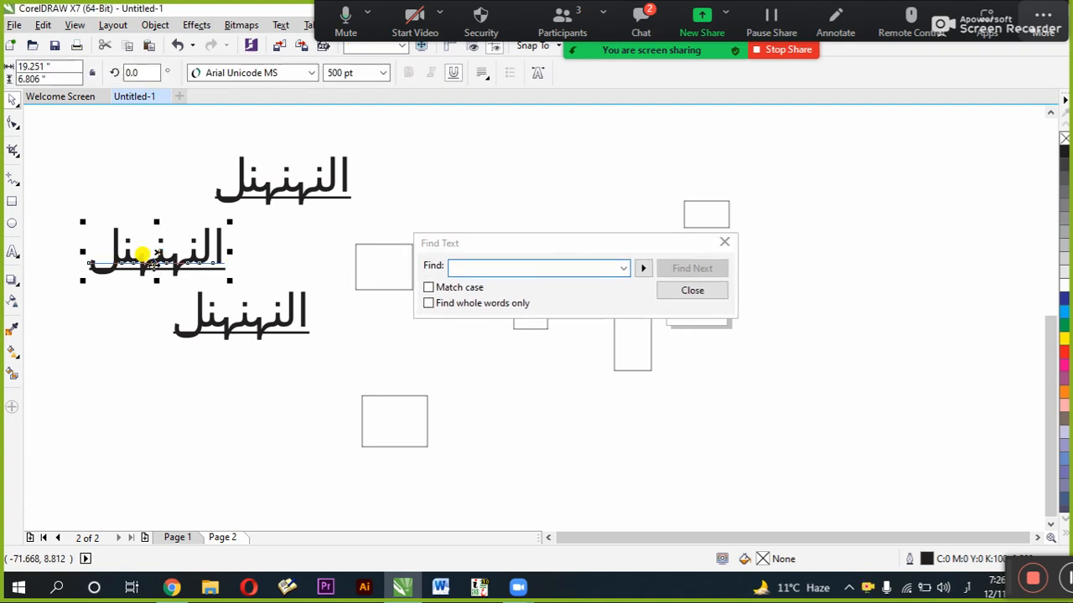
click(541, 267)
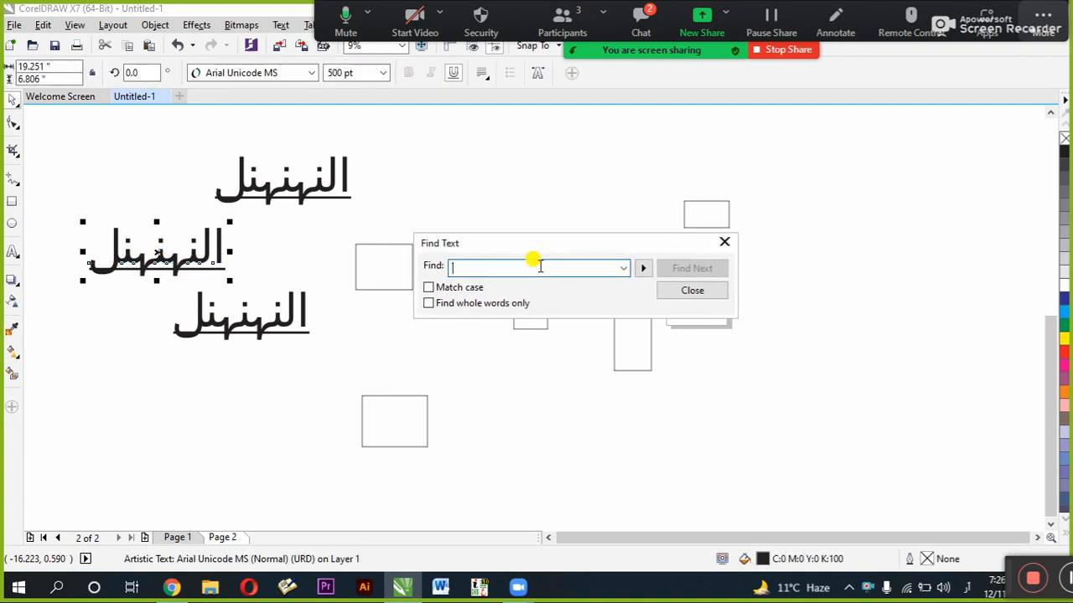
text(ب)
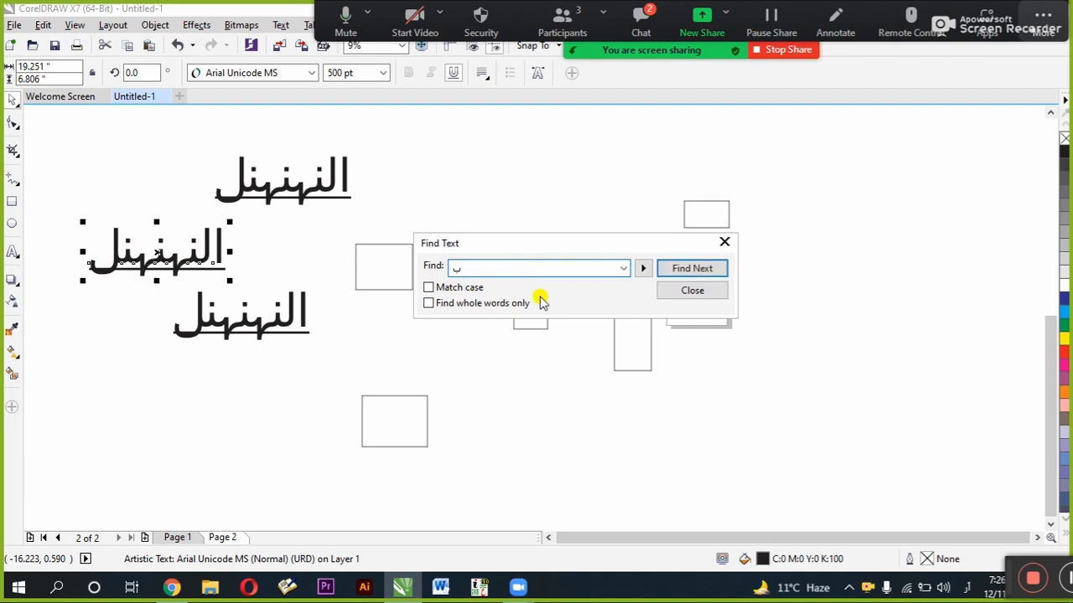
key(BackSpace)
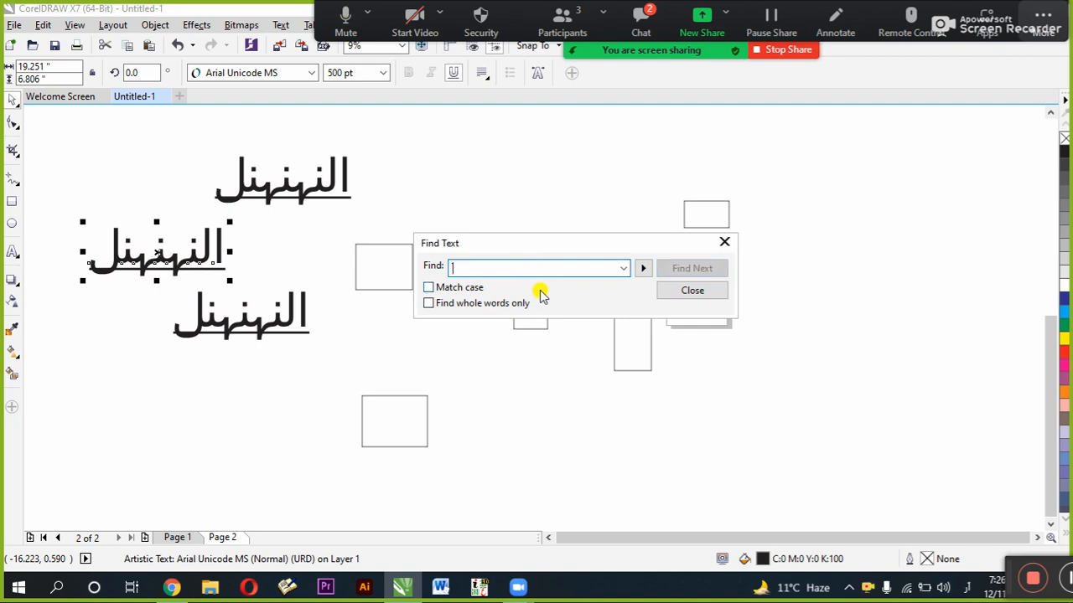
text(ب)
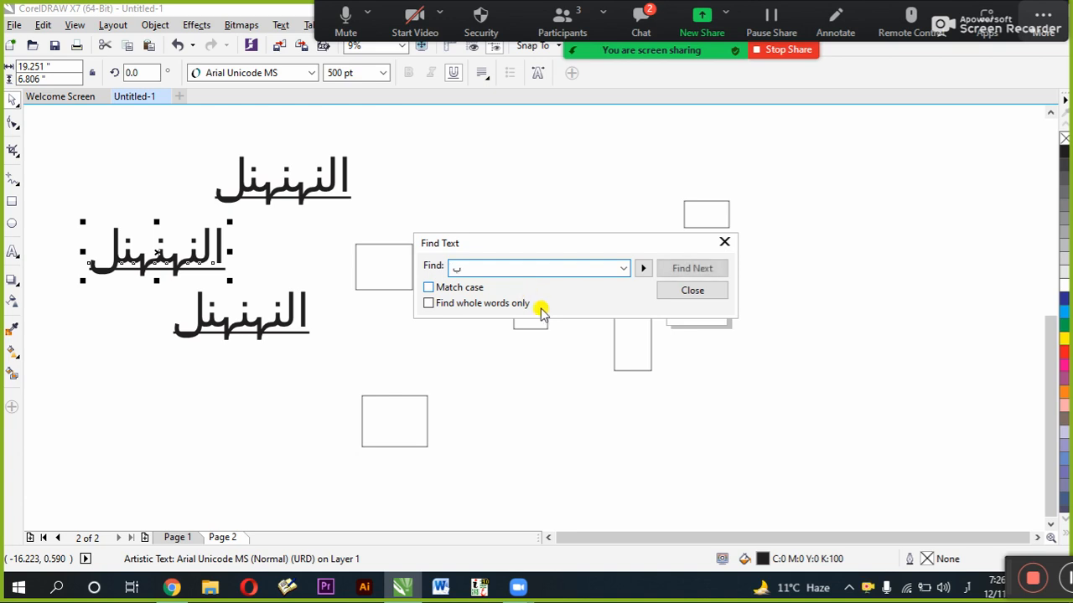
drag(486, 267, 435, 265)
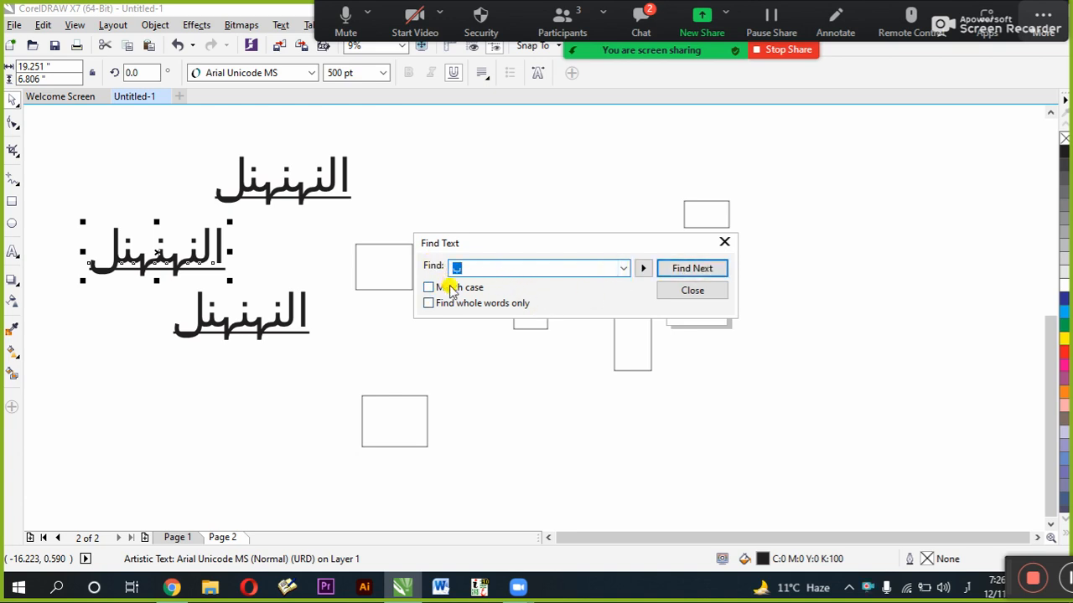
Step: Find the occurrences of ه one after another through the end of the document, and close the text search
click(700, 270)
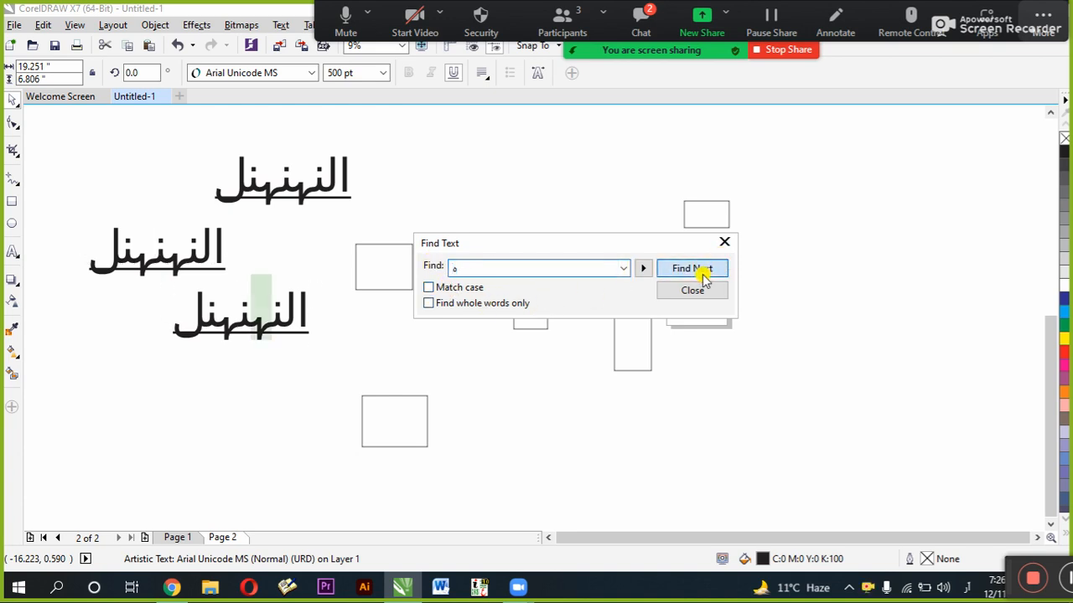
click(702, 277)
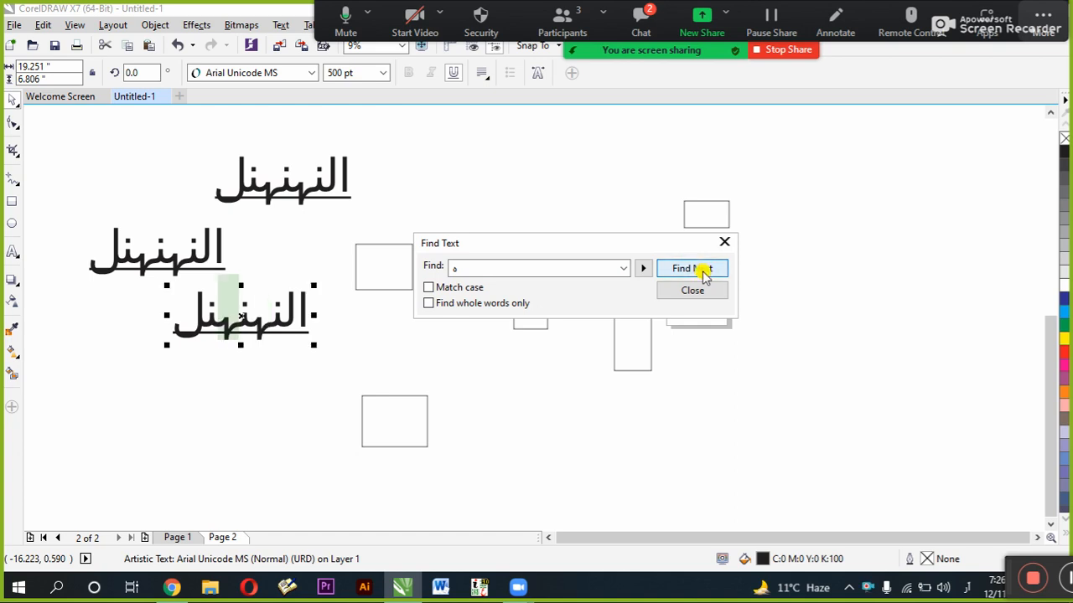
click(702, 276)
click(705, 276)
click(705, 275)
click(705, 276)
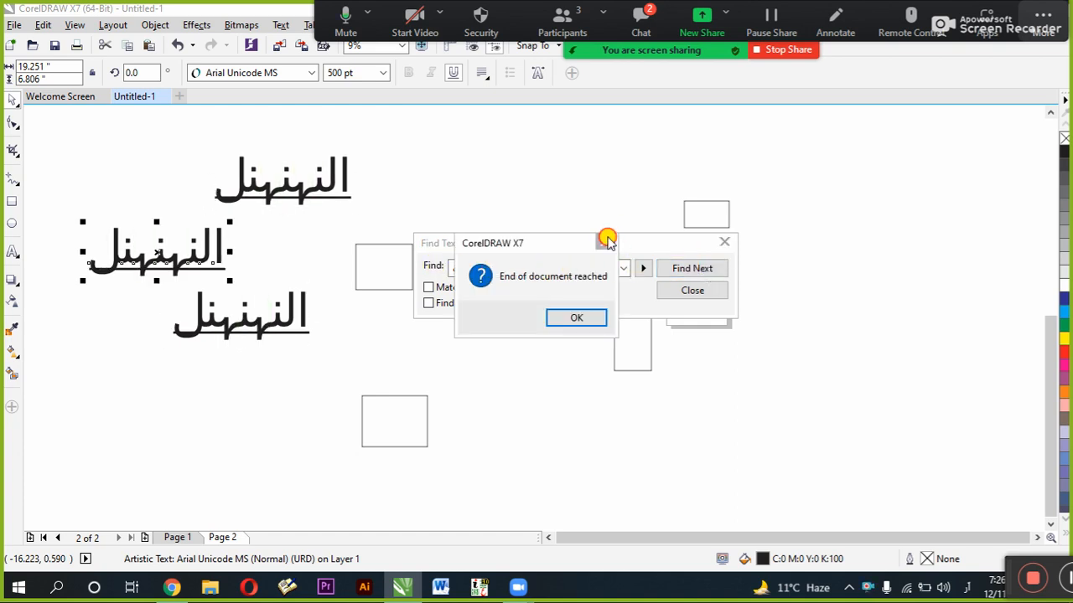
click(606, 241)
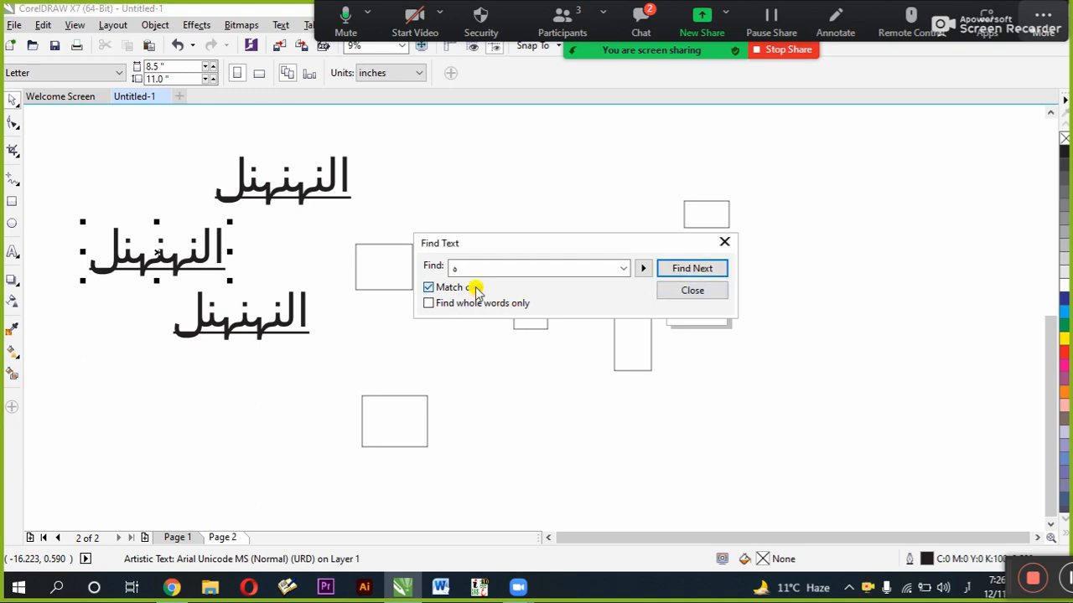
click(725, 243)
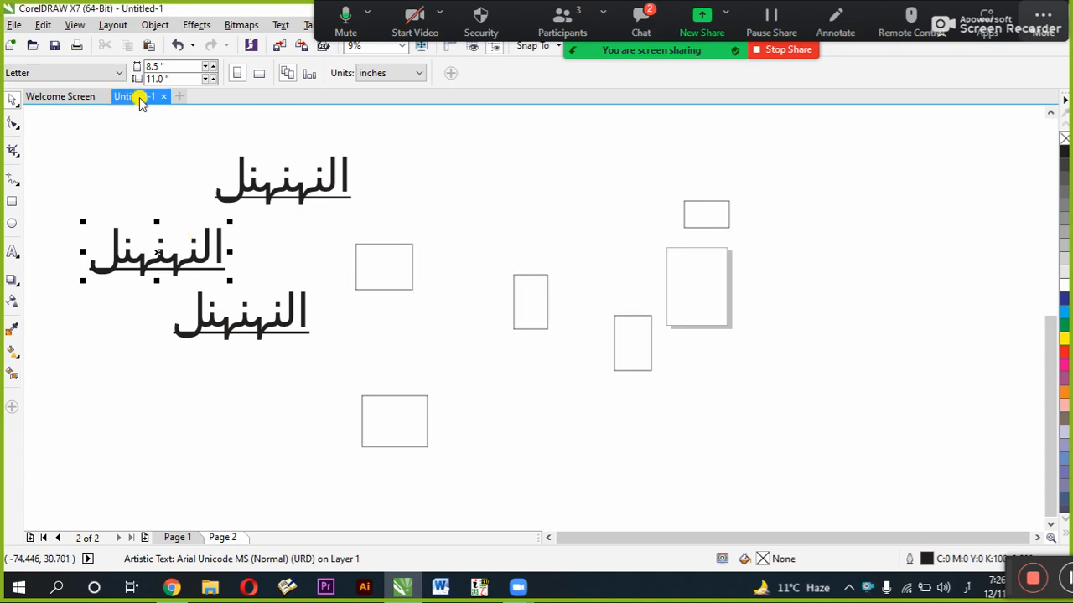
Step: Set up a Replace Text operation that finds the letter ه and replaces it with ب
click(43, 25)
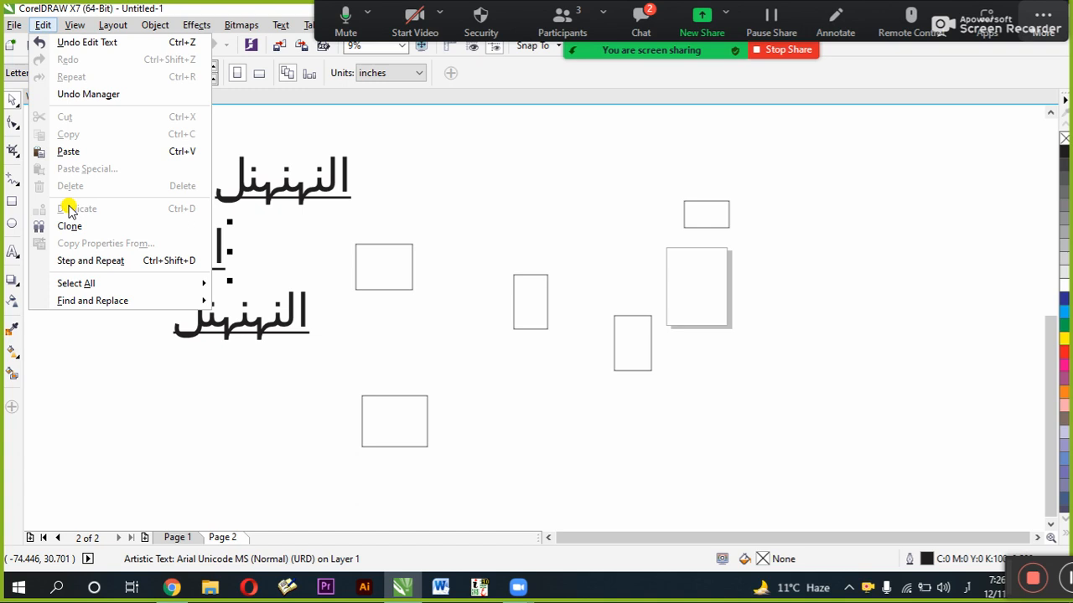
mouse_move(101, 287)
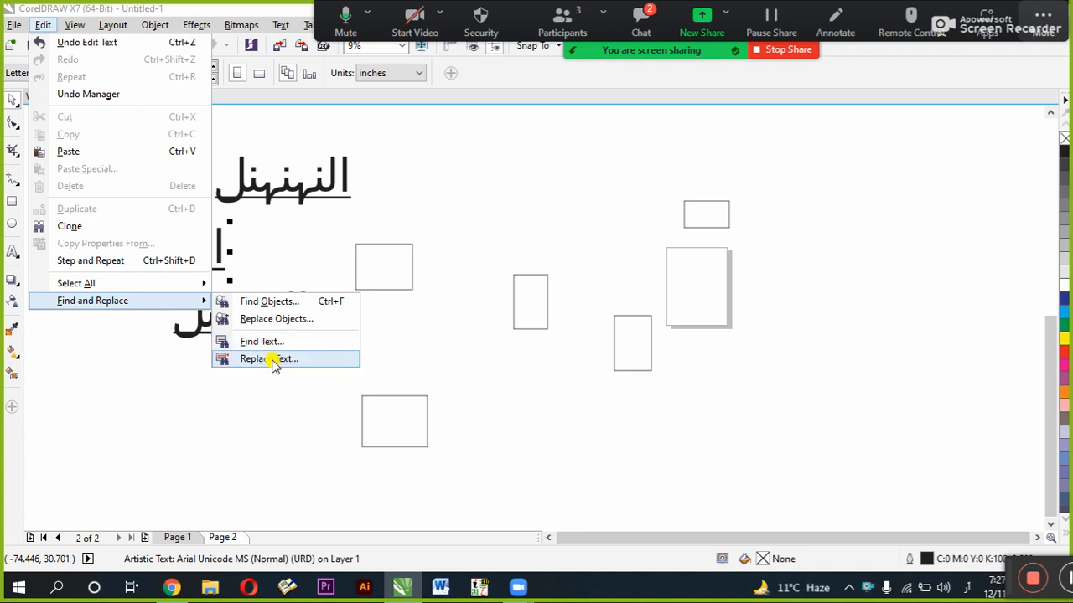
click(281, 362)
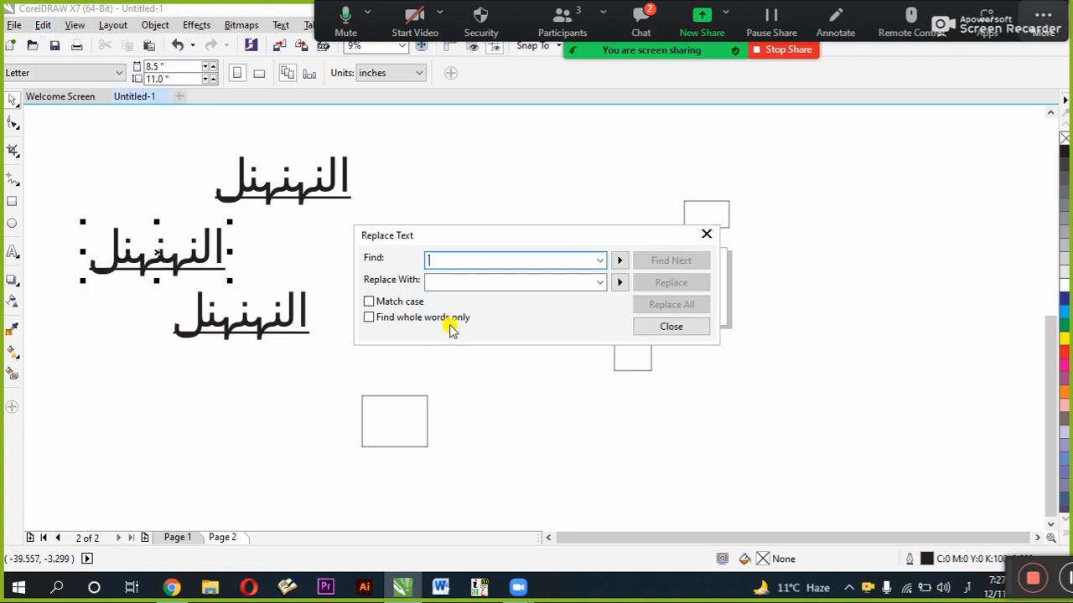
text(ه)
click(437, 281)
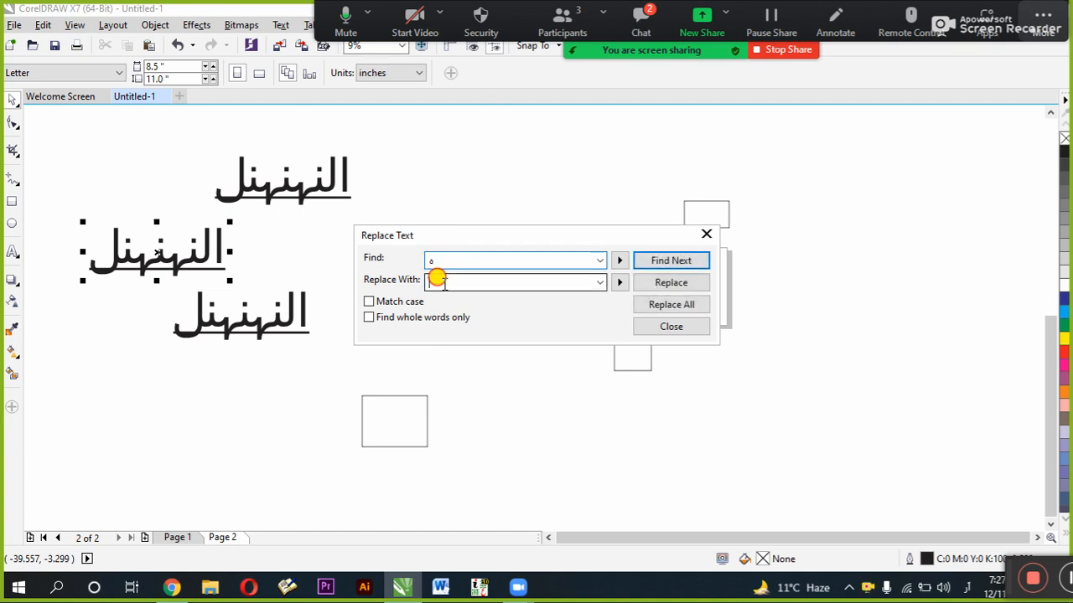
drag(445, 264, 392, 278)
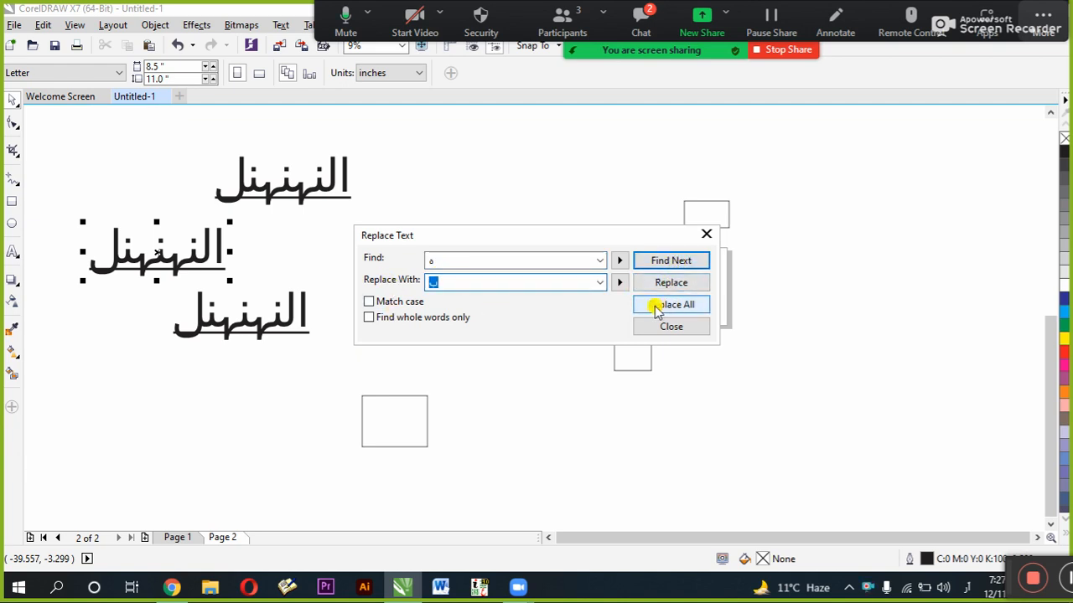
Step: Advance through the matches to the middle text and replace both of its ه letters with ب one by one
click(671, 263)
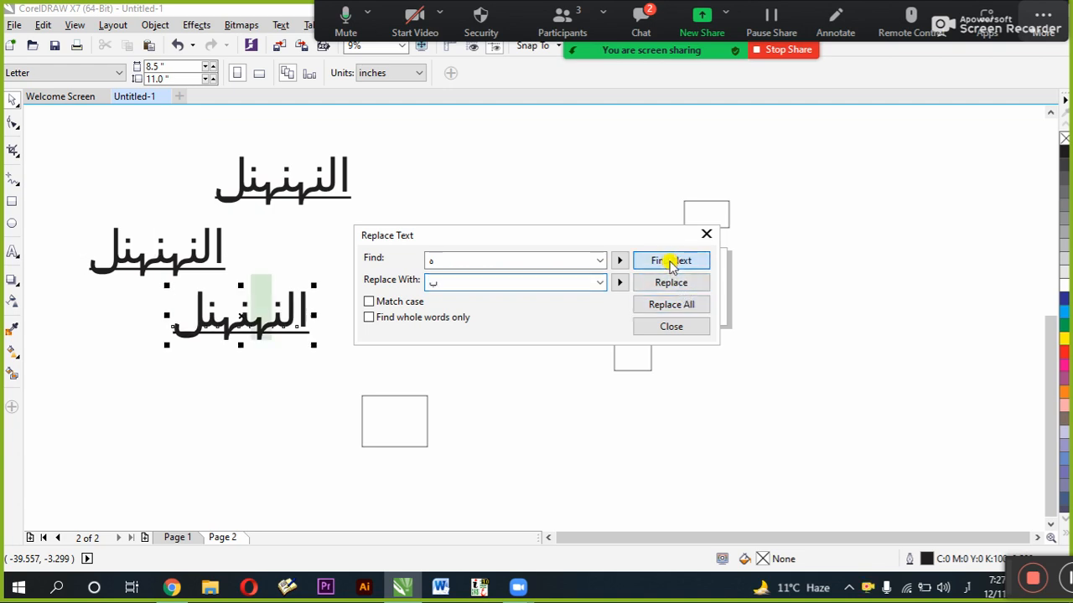
click(672, 264)
click(672, 262)
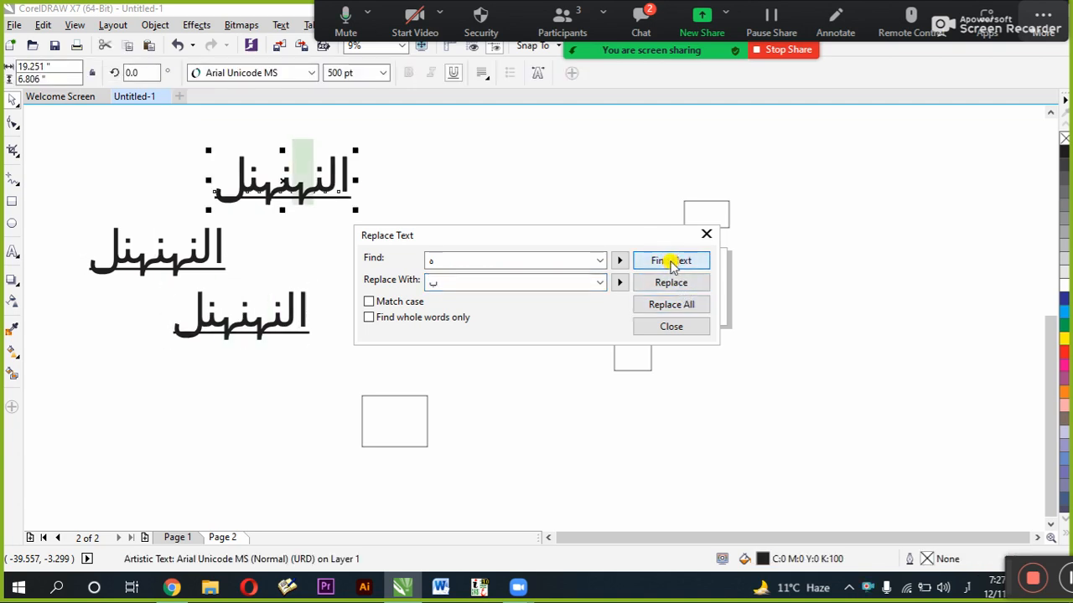
click(672, 262)
click(671, 262)
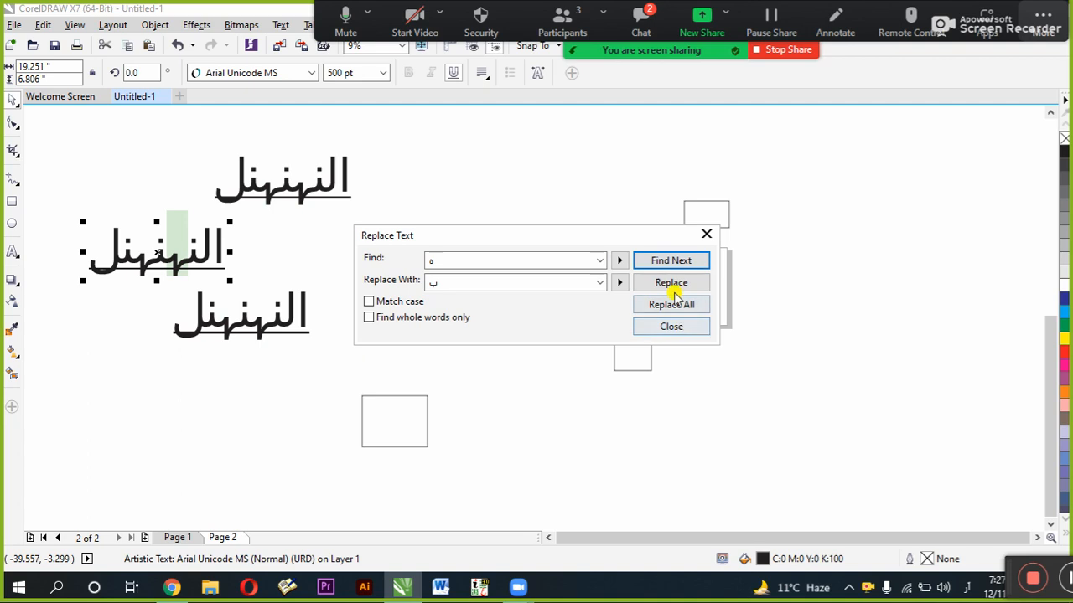
click(676, 285)
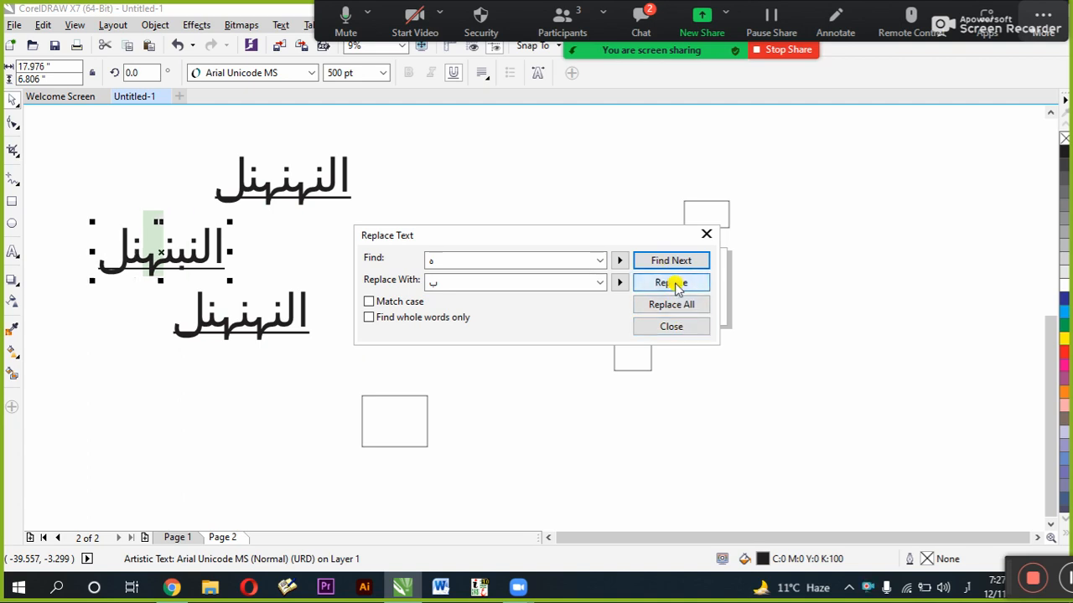
click(675, 285)
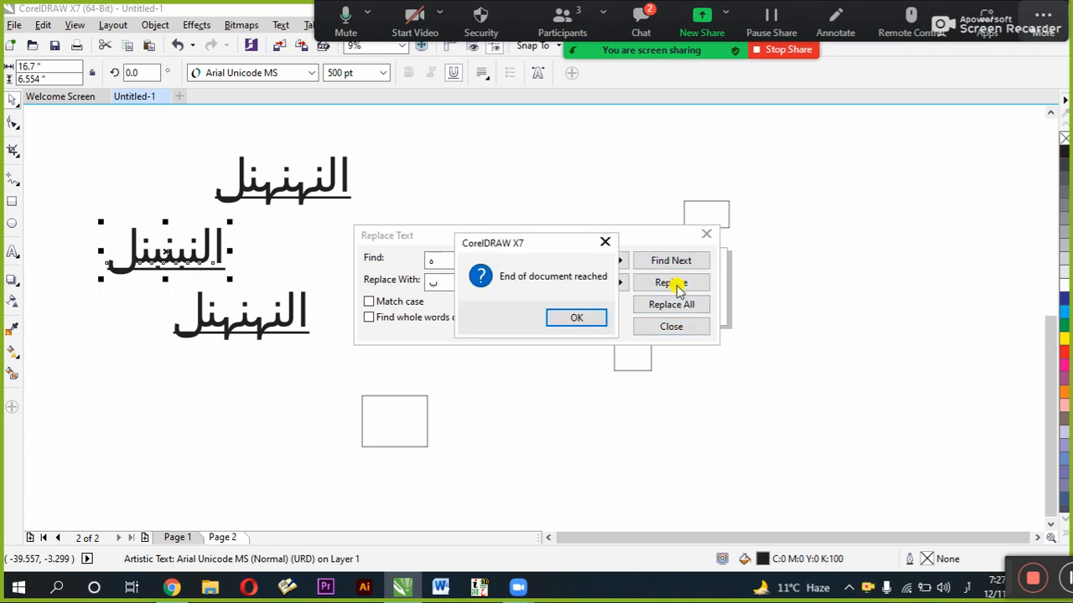
click(605, 316)
Step: Replace all remaining ه letters in the other texts with ب and finish the text replacement
click(652, 305)
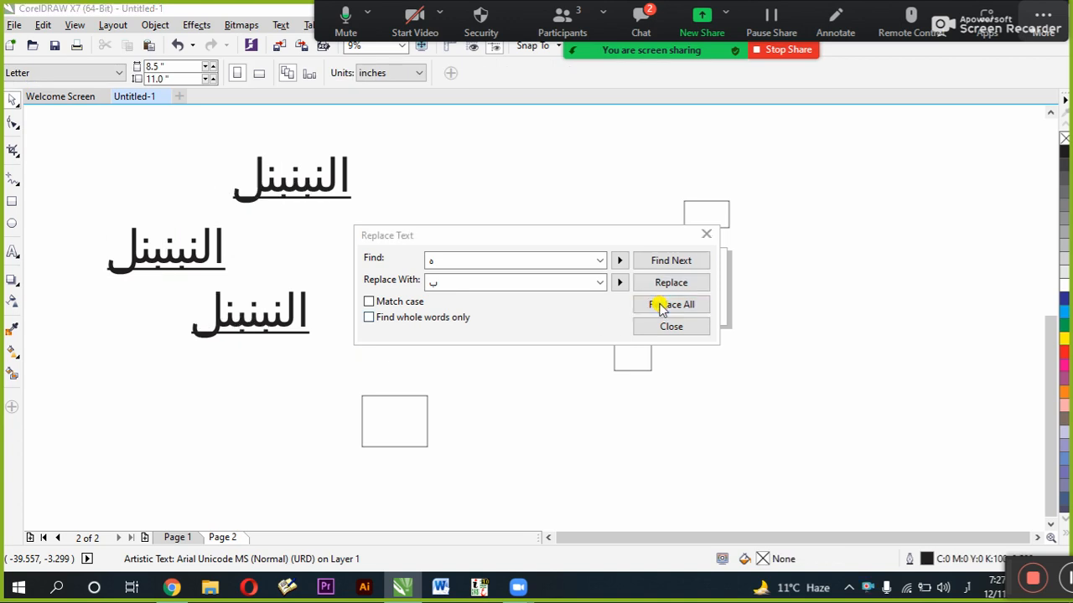
click(575, 316)
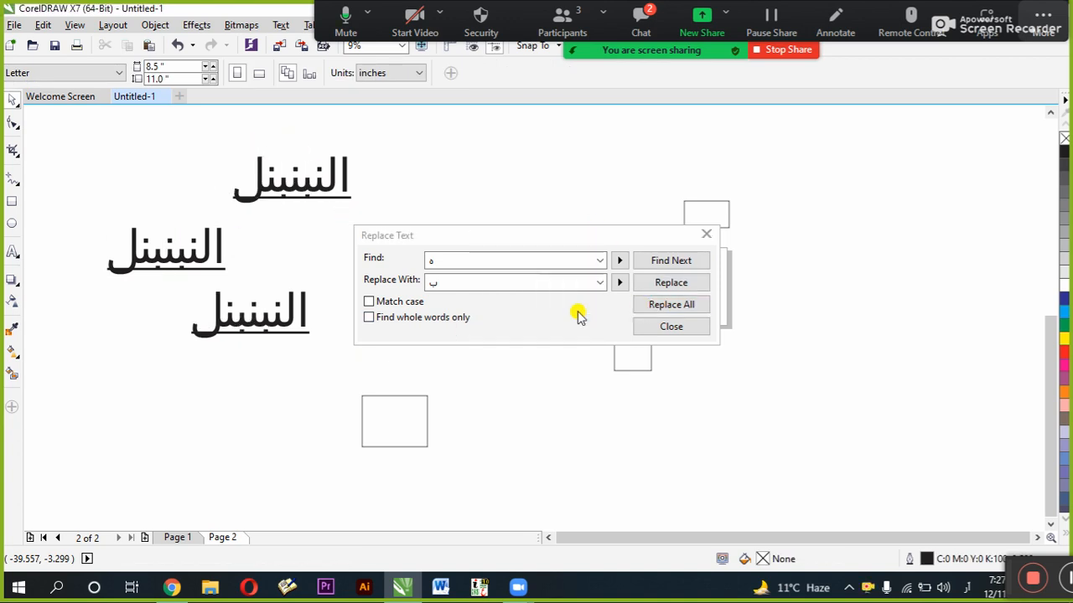
click(704, 235)
Step: Delete all the texts and rectangles around the page, and fit the empty page in the view
drag(437, 128, 84, 407)
key(Delete)
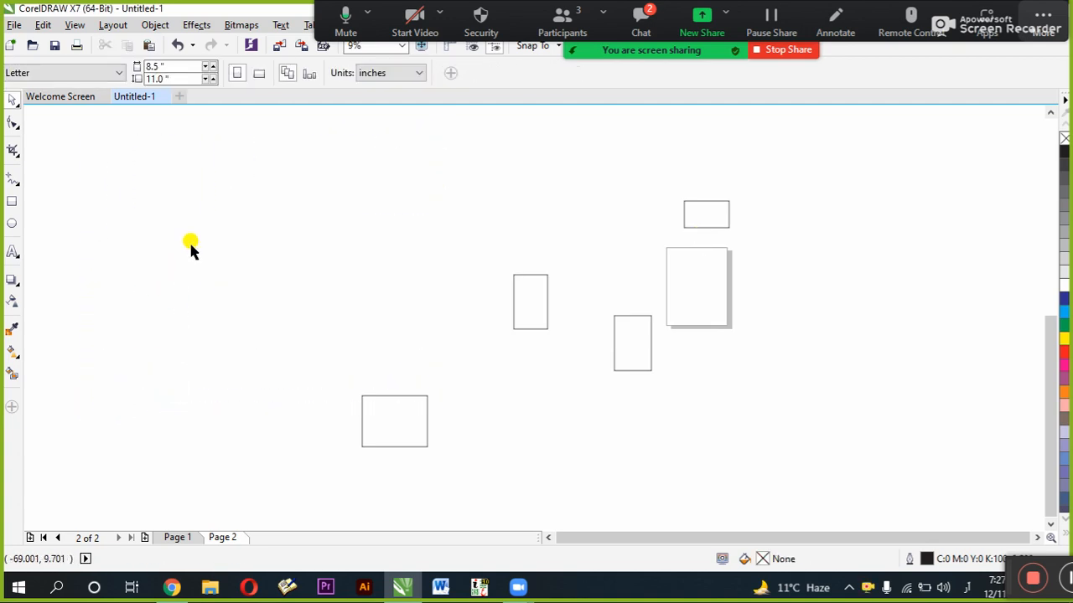
drag(236, 181, 792, 499)
key(Delete)
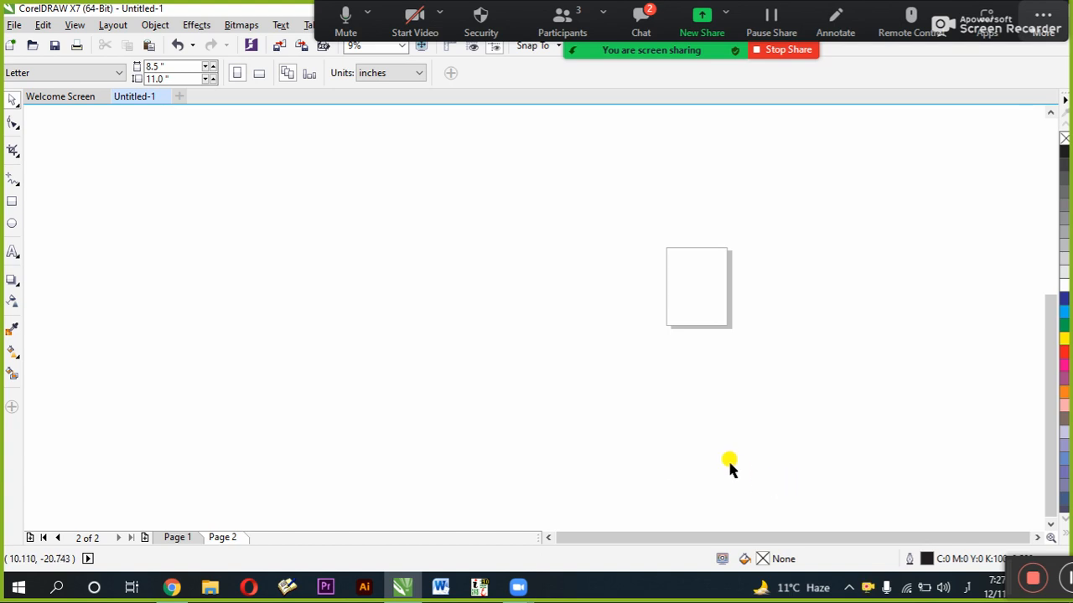
key(shift+F4)
click(39, 25)
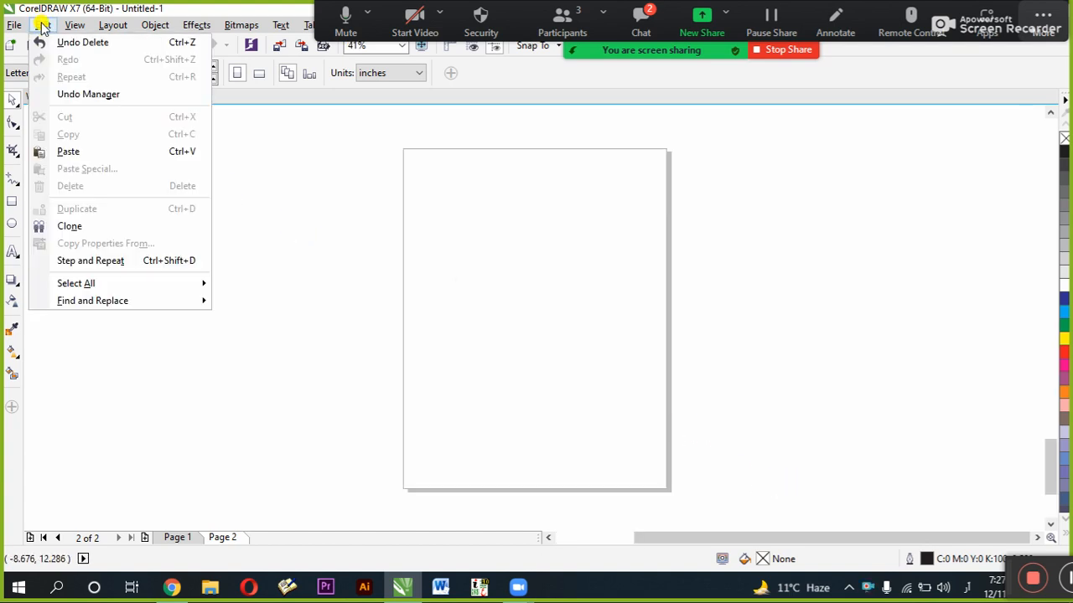
mouse_move(159, 309)
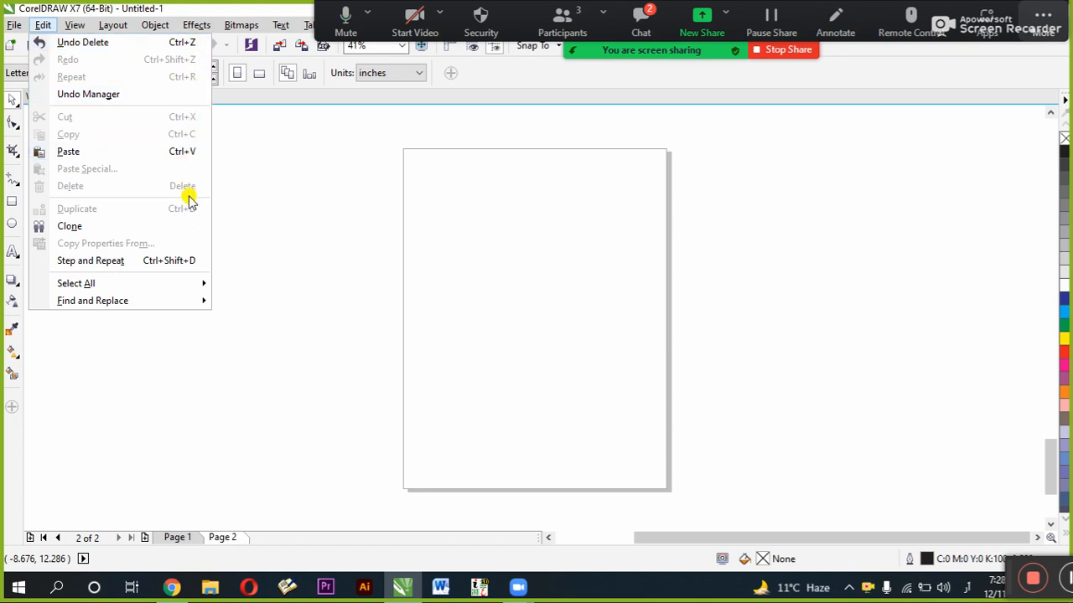
mouse_move(155, 26)
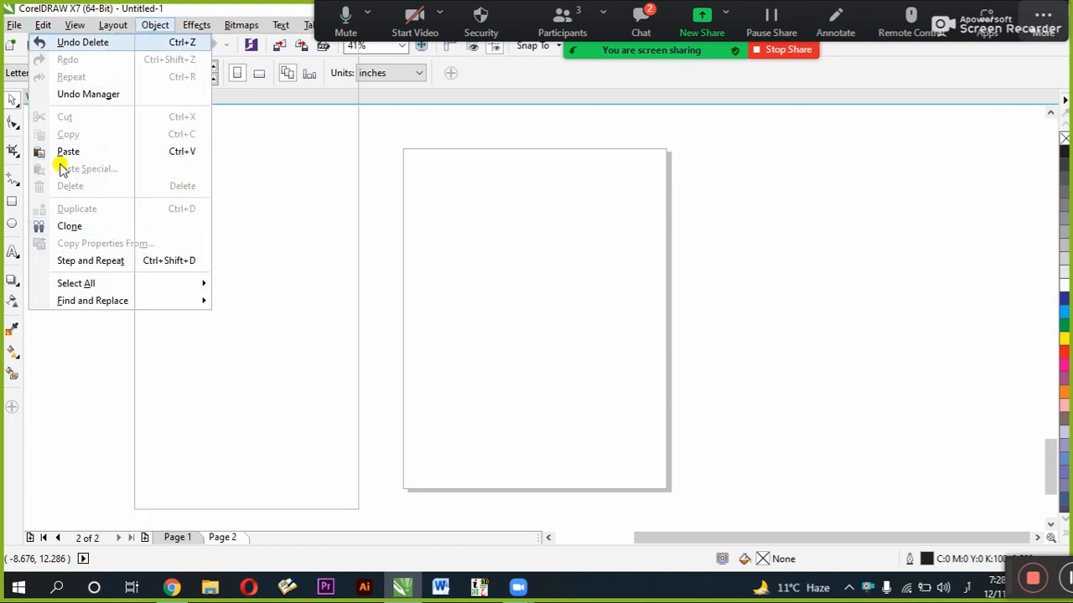
mouse_move(74, 19)
mouse_move(113, 29)
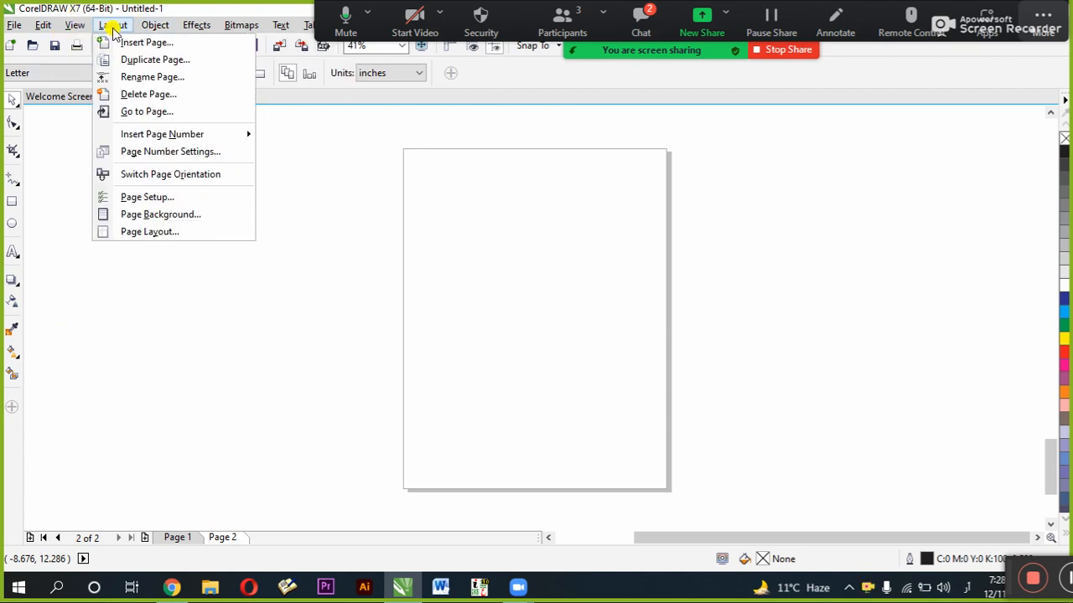
mouse_move(49, 31)
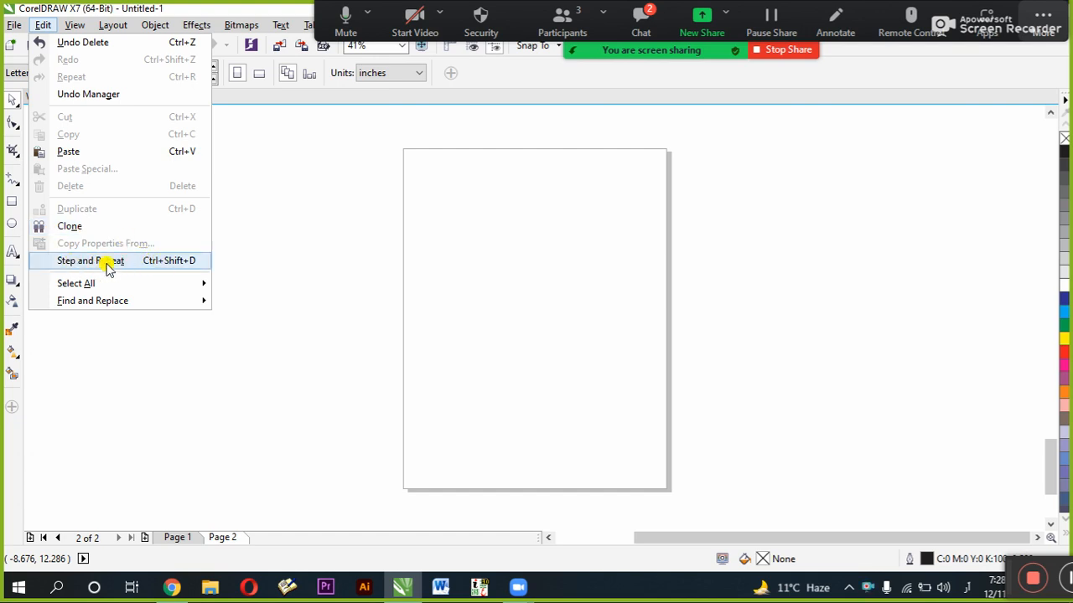
click(173, 289)
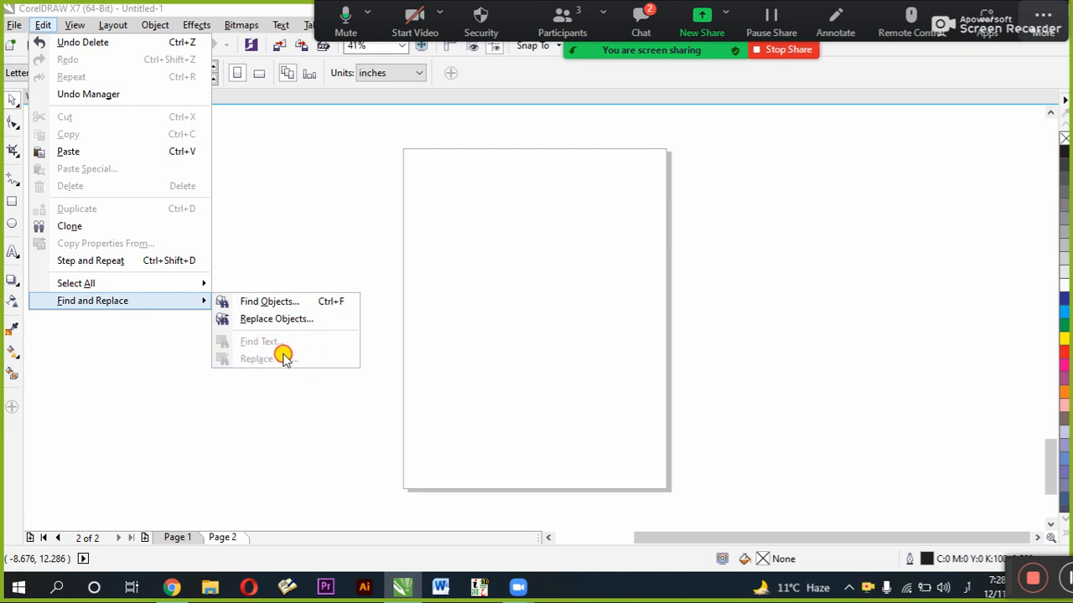
click(577, 235)
drag(501, 152, 349, 310)
click(43, 24)
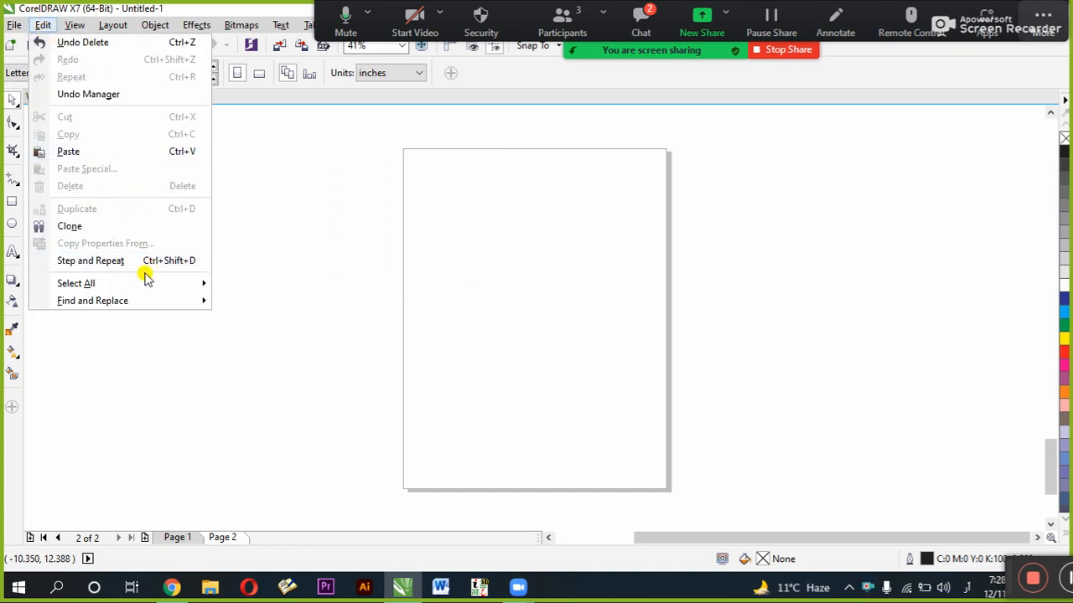
mouse_move(72, 26)
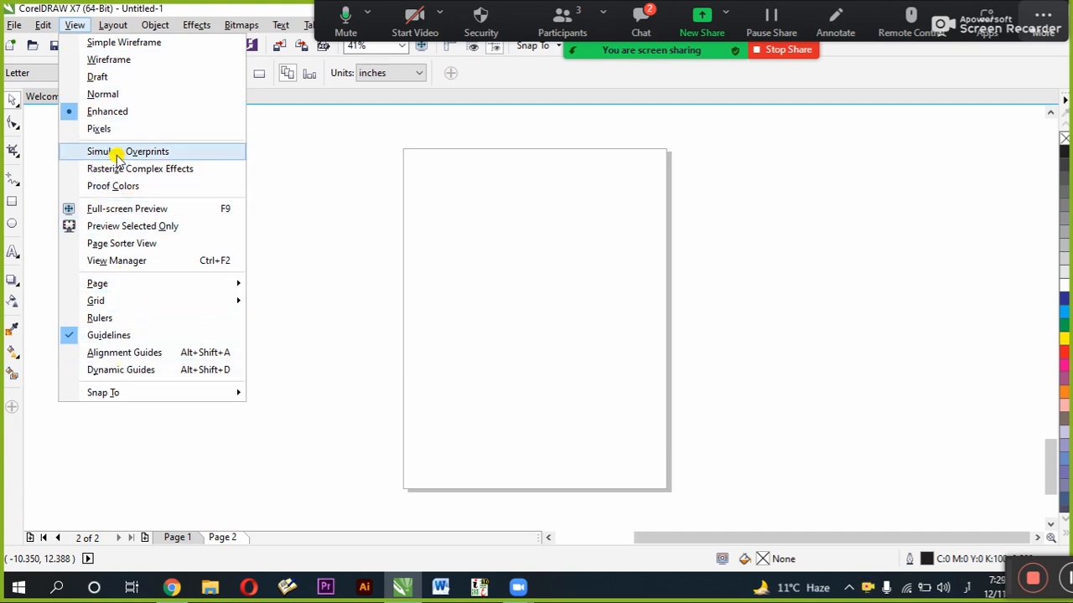
click(75, 25)
click(75, 24)
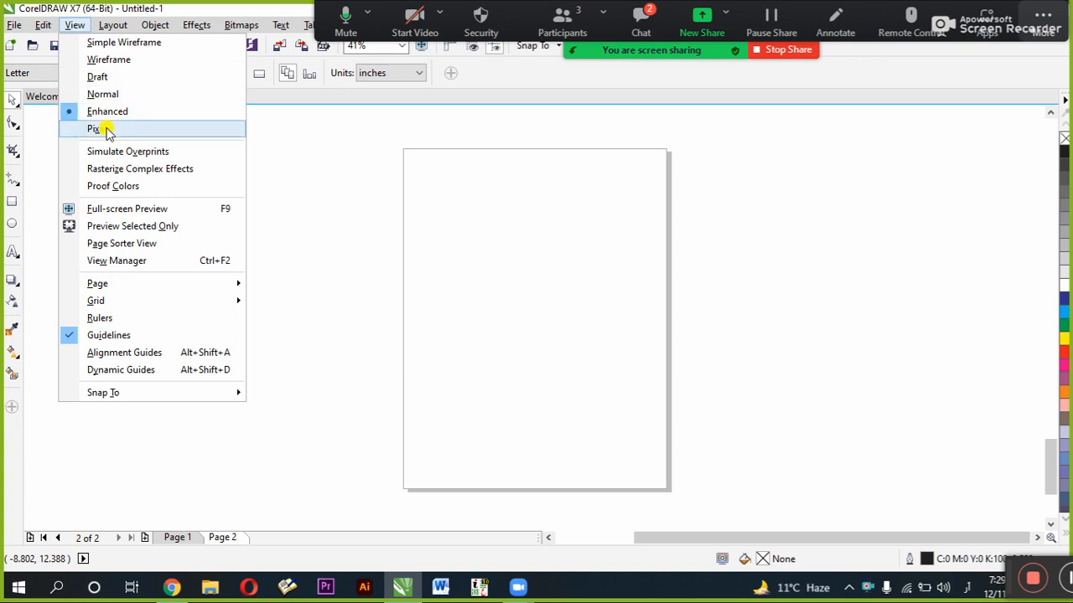
click(34, 79)
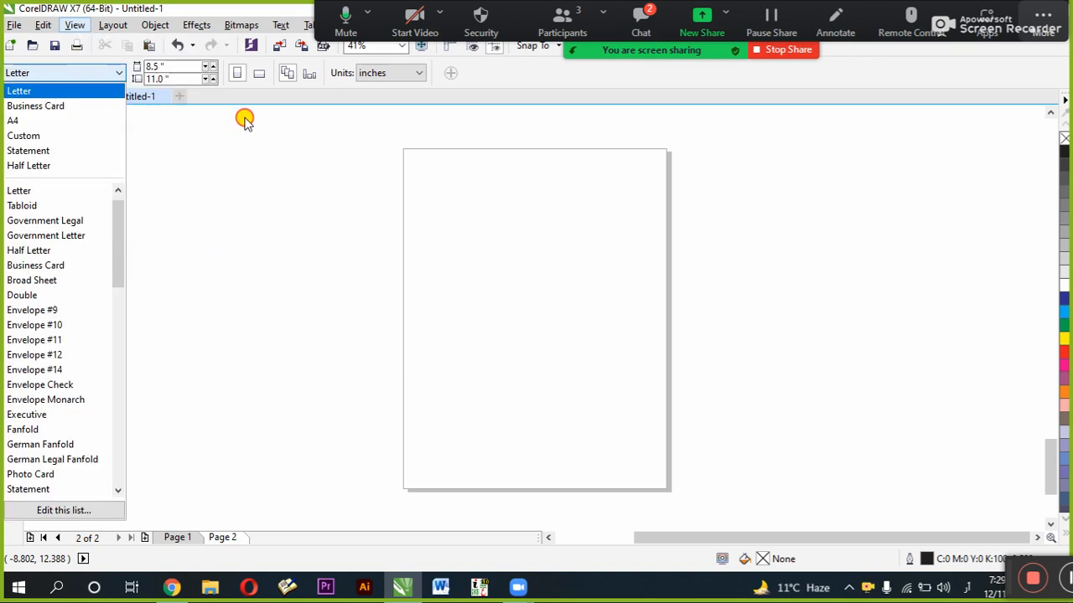
click(290, 117)
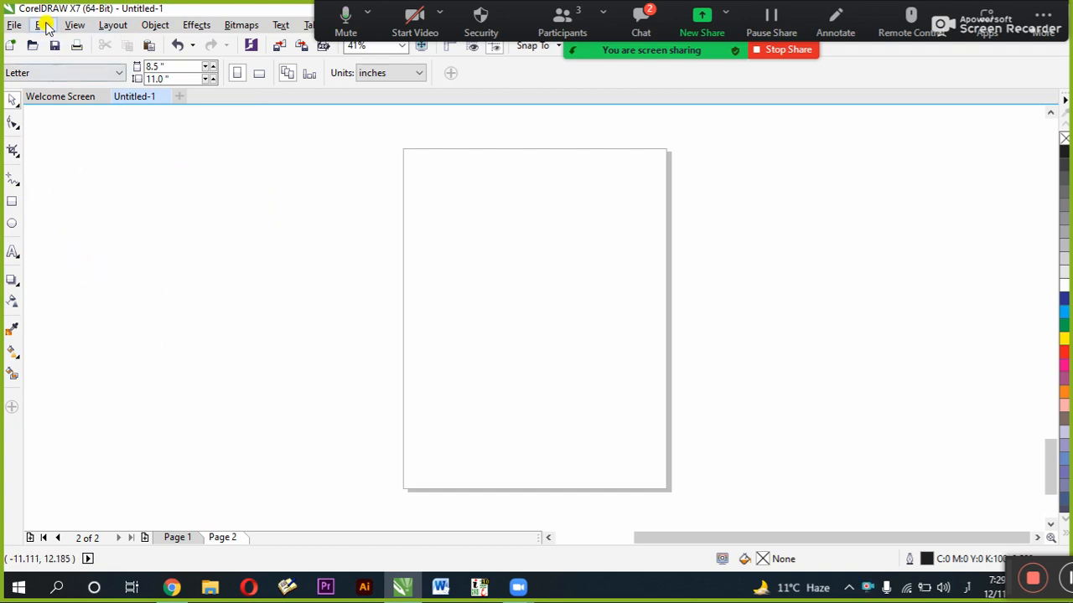
Step: Preview the empty page in full screen and return to the normal drawing window
click(73, 25)
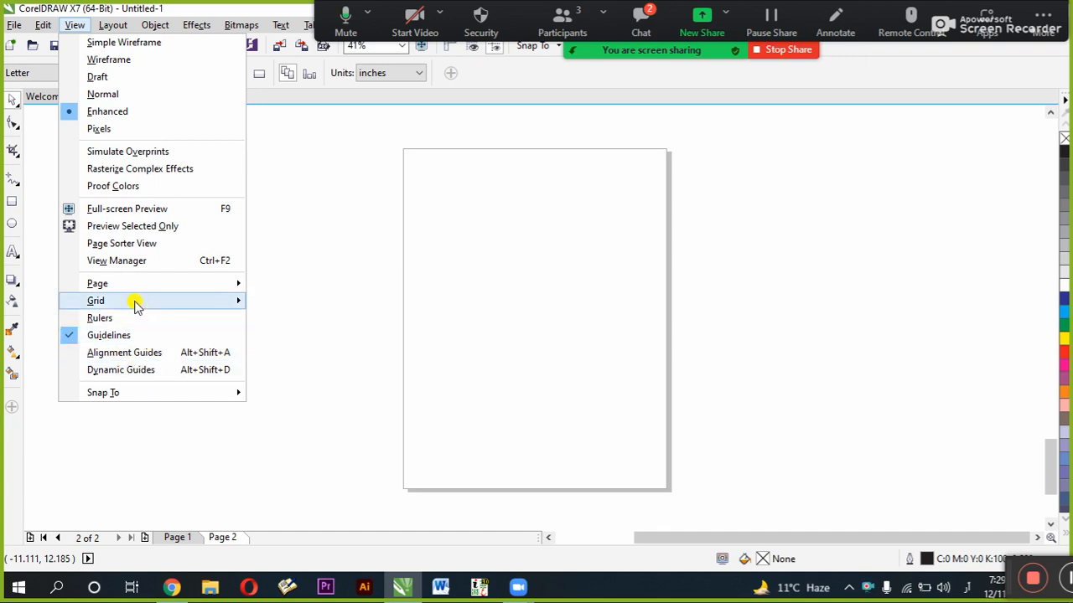
click(102, 229)
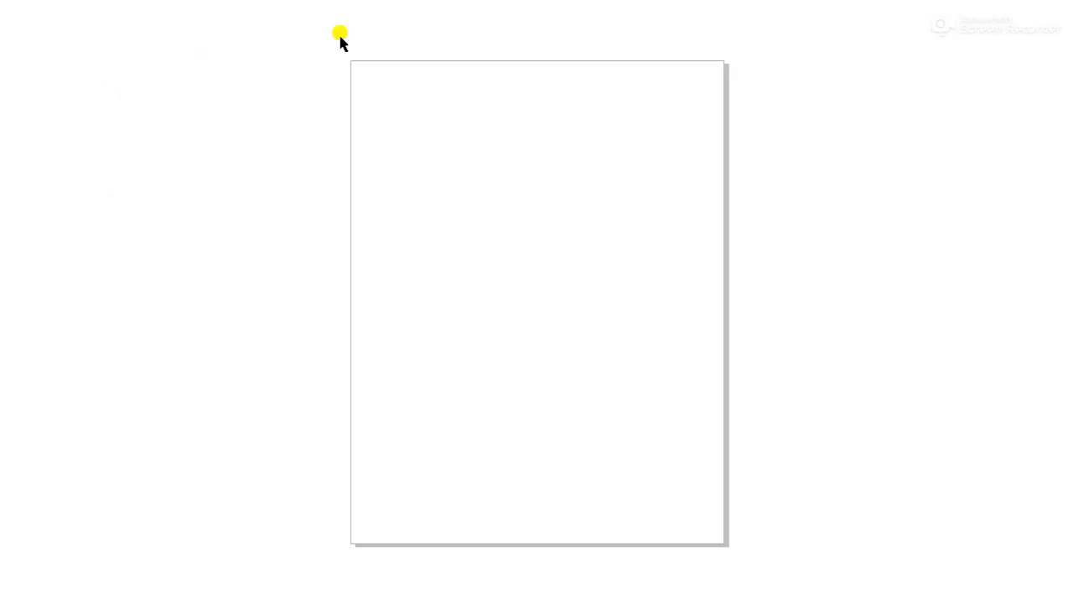
click(368, 201)
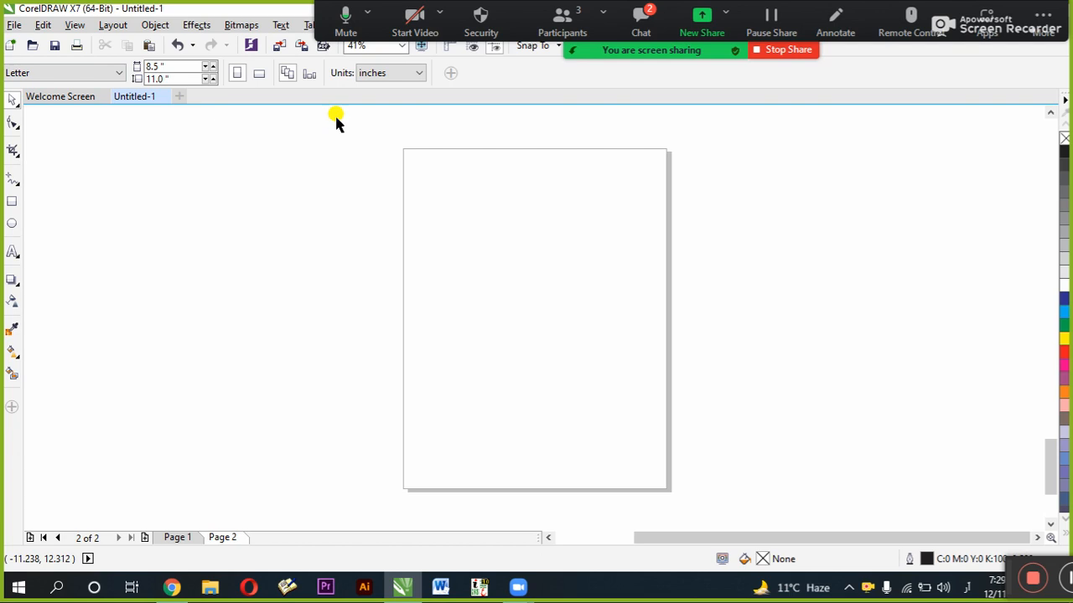
click(74, 26)
mouse_move(74, 26)
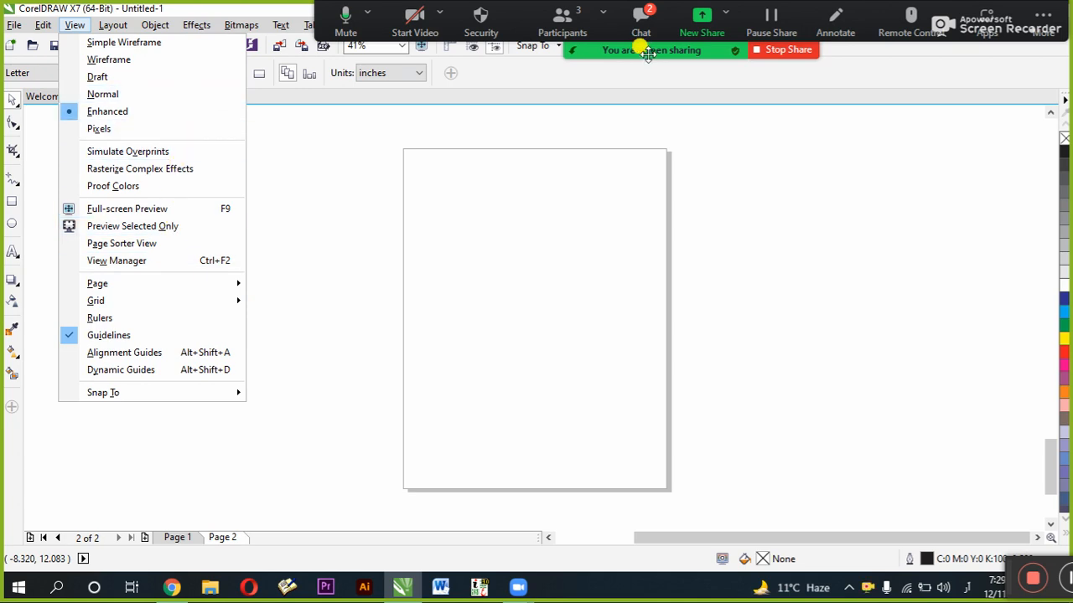
Step: Check the messages in the Zoom meeting chat and close the chat window
click(641, 17)
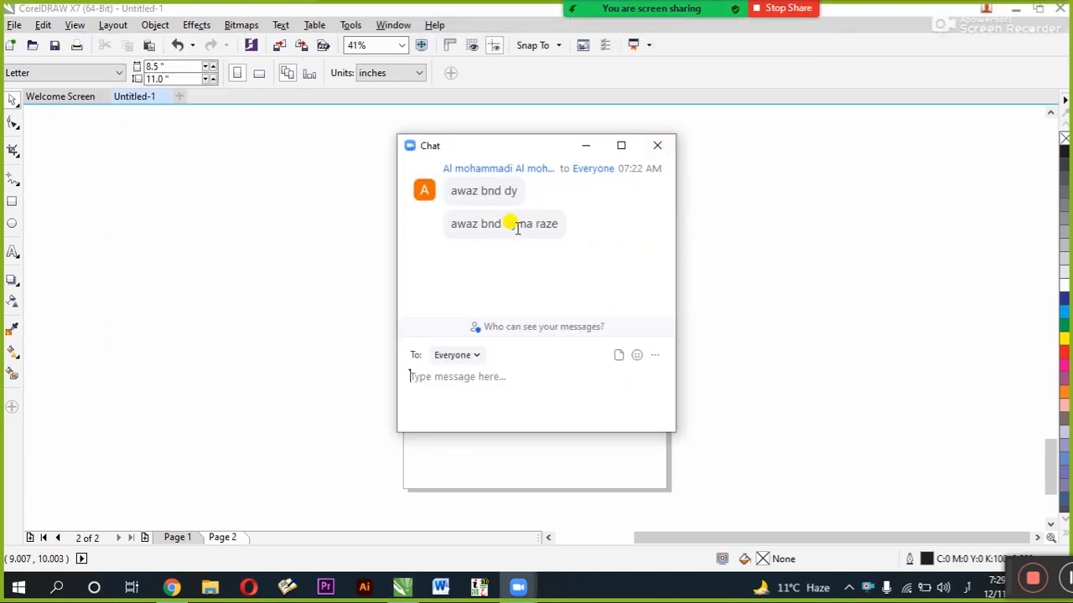
click(657, 146)
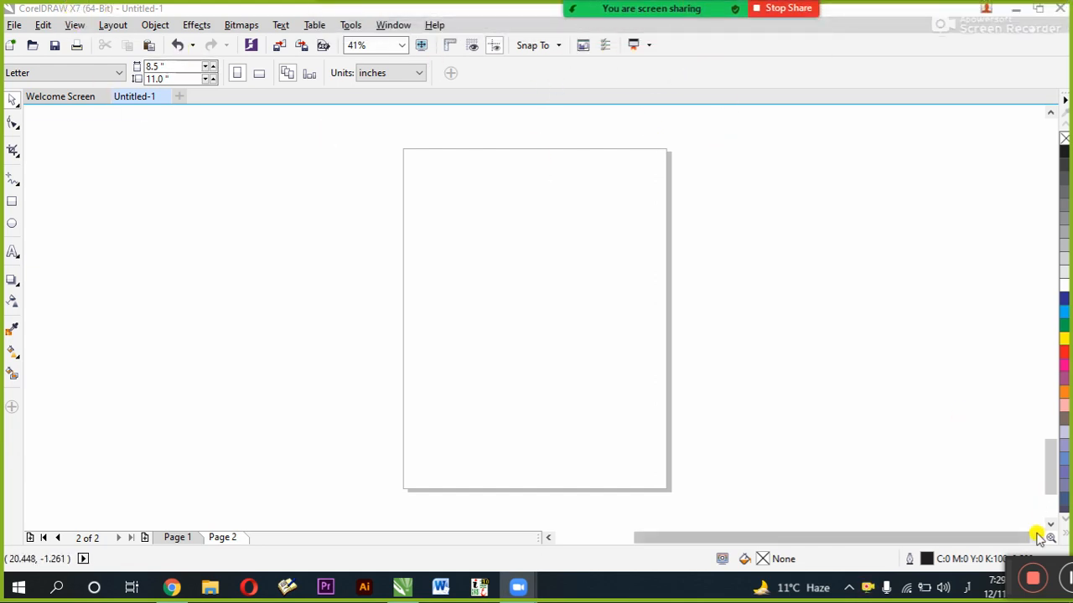
drag(1012, 566, 659, 562)
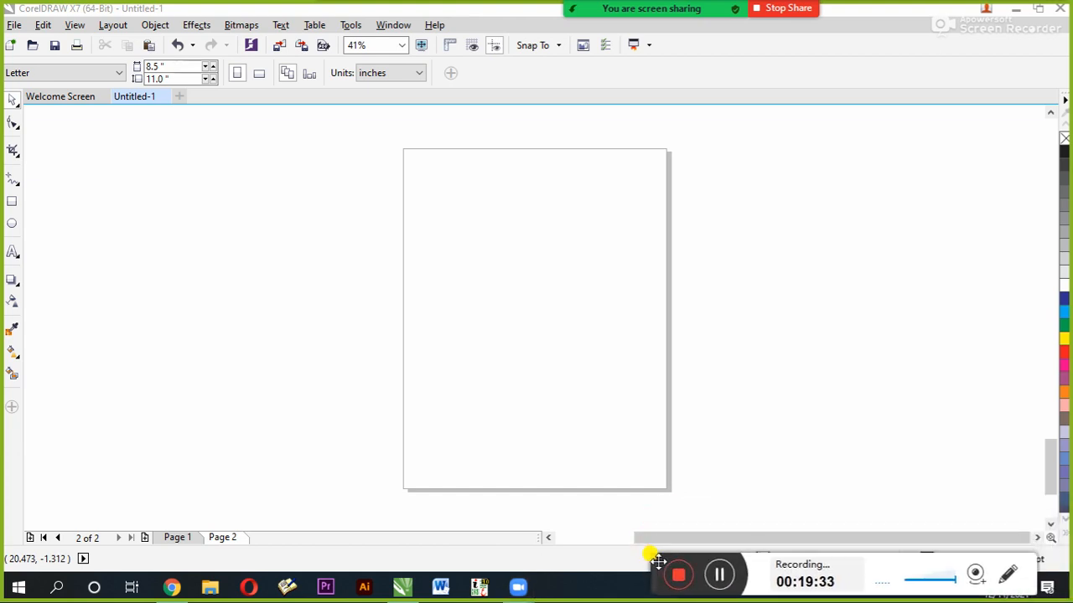